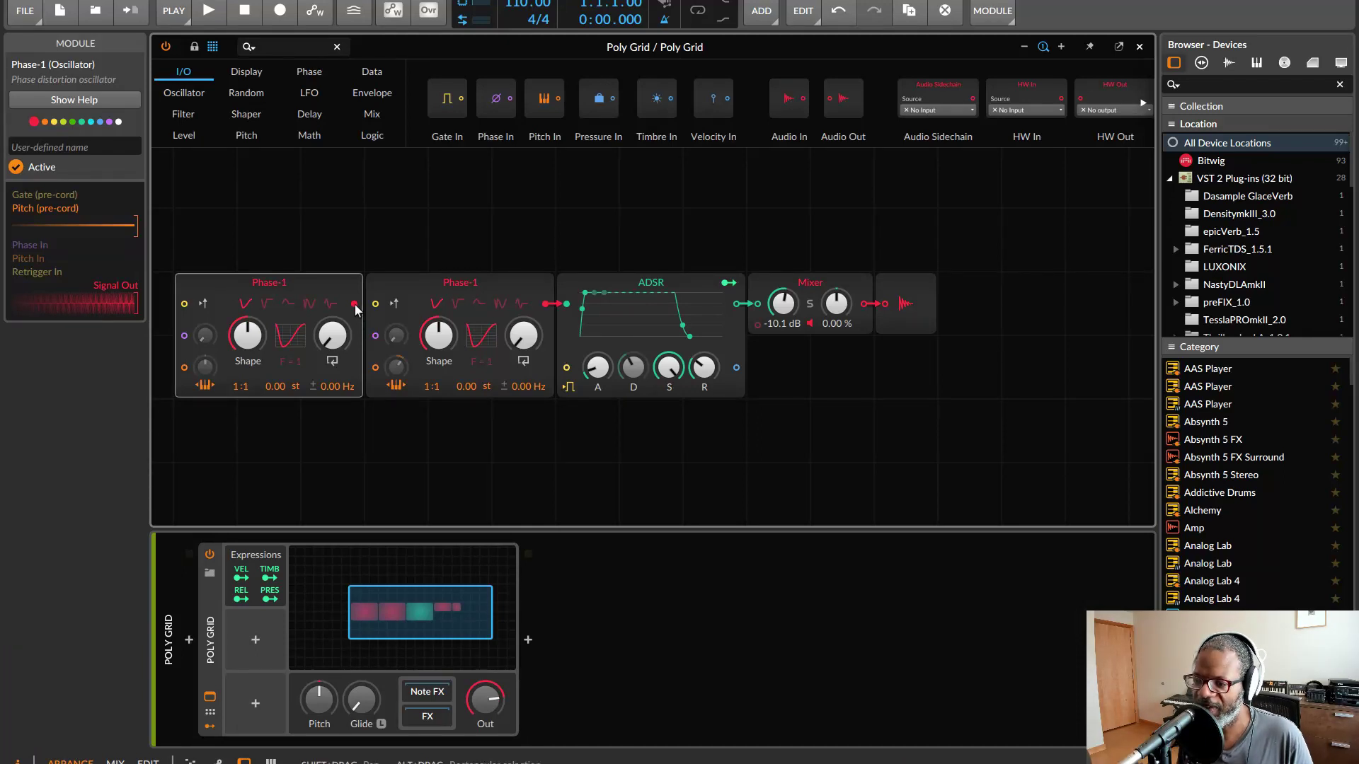
# Cable the first Phase-1 output into the second Phase-1's phase input with 82% phase modulation.
pyautogui.moveTo(354, 302); pyautogui.dragTo(375, 367)
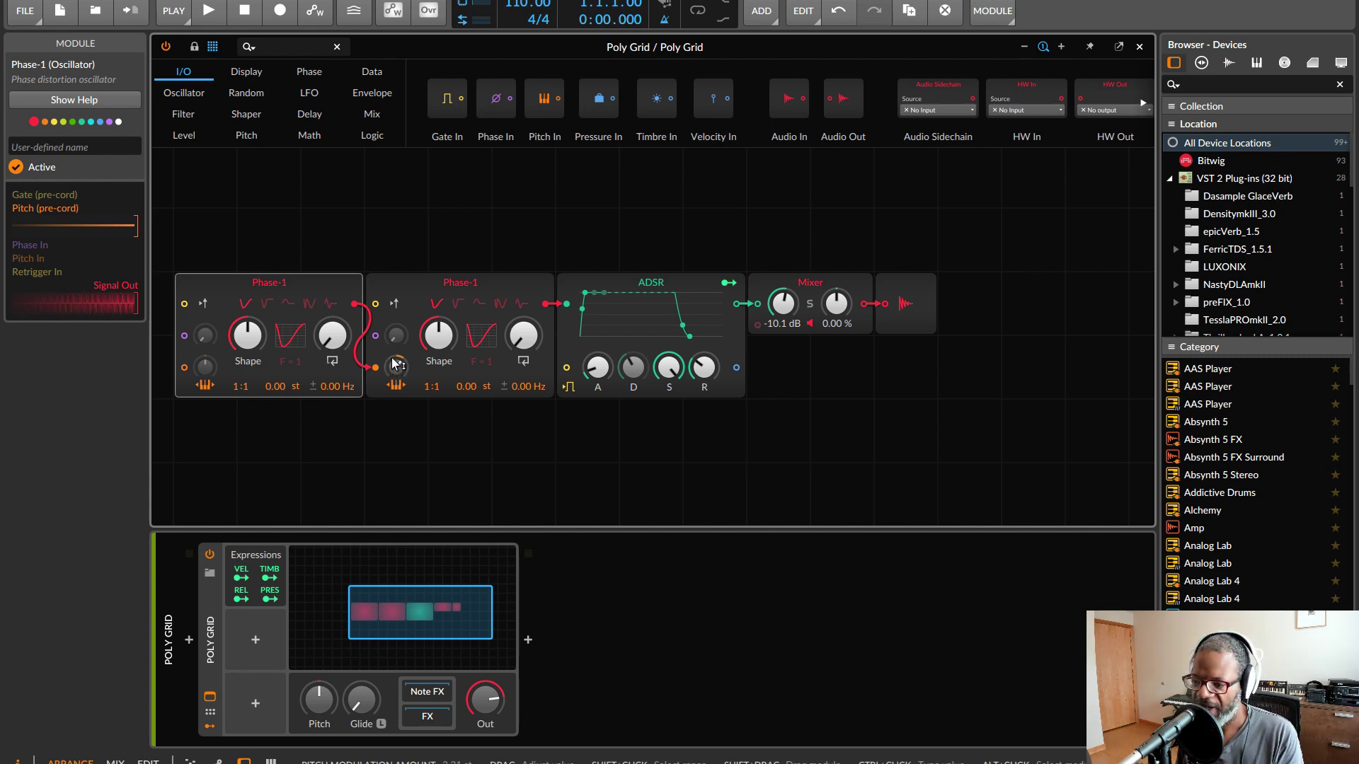
pyautogui.moveTo(394, 368)
pyautogui.mouseDown()
pyautogui.moveTo(395, 336)
pyautogui.moveTo(394, 350)
pyautogui.mouseUp()
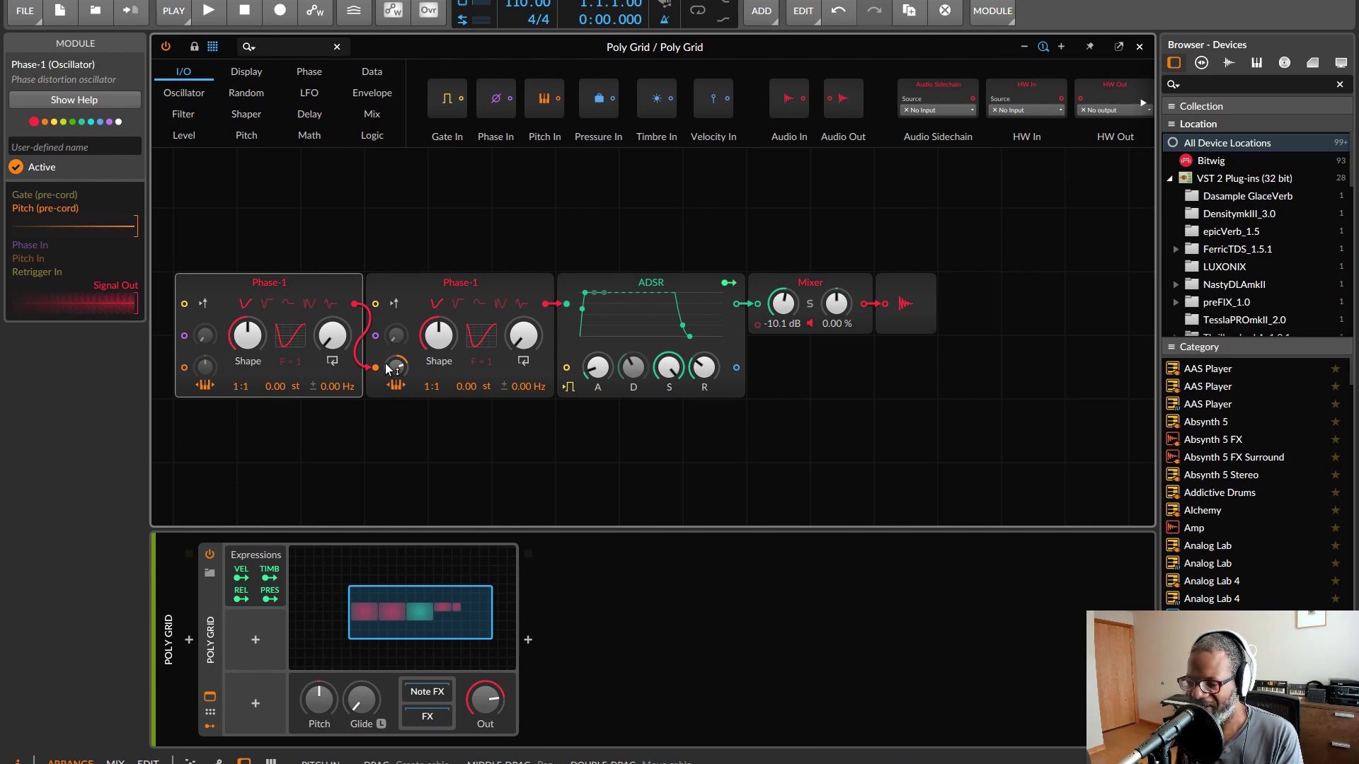
pyautogui.moveTo(394, 367); pyautogui.dragTo(394, 368)
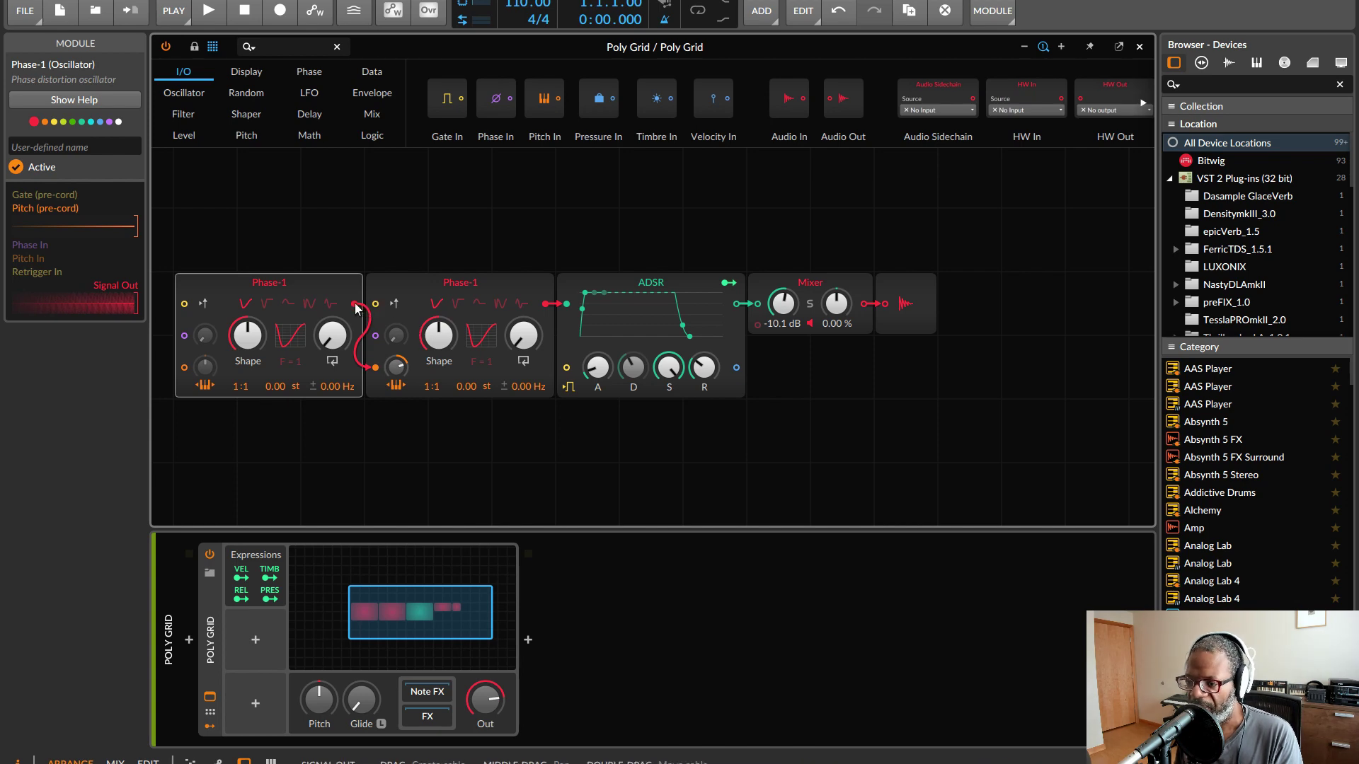
pyautogui.moveTo(356, 310); pyautogui.dragTo(375, 336)
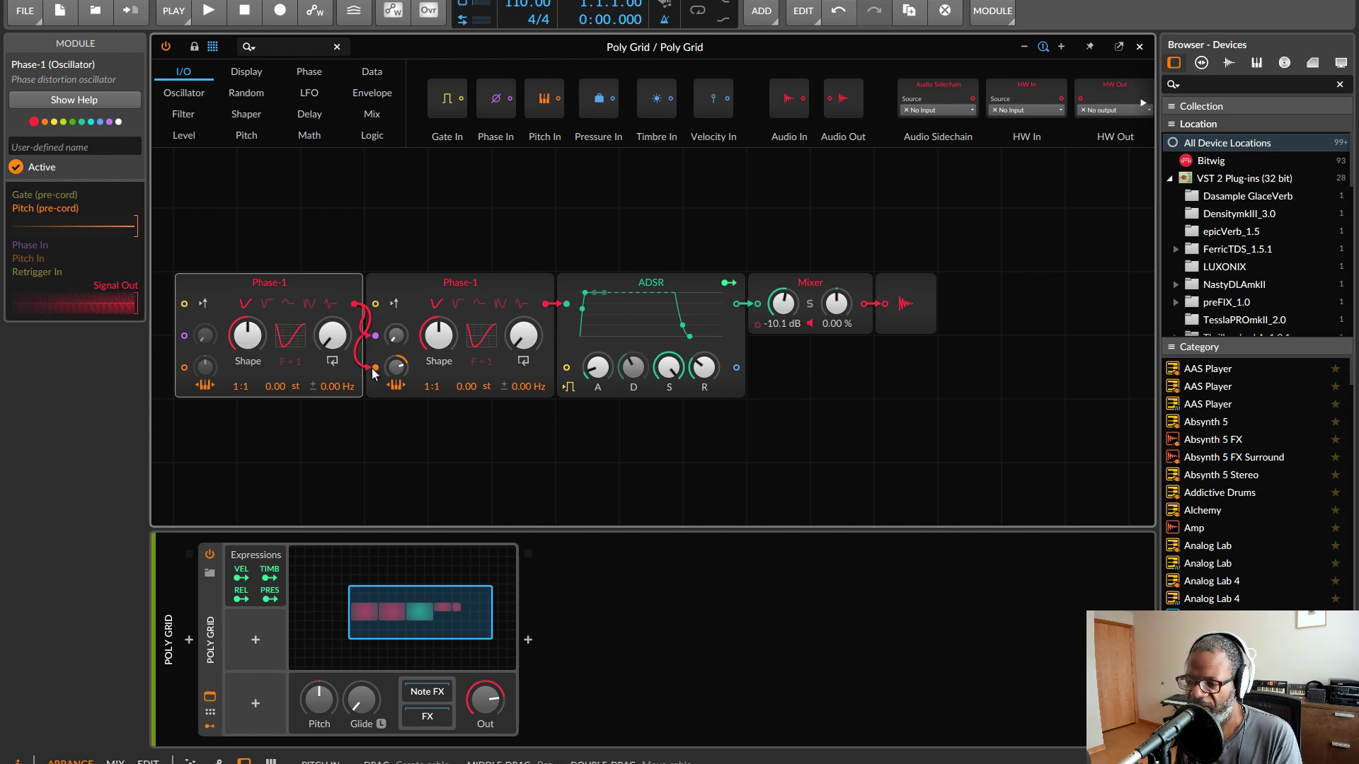
pyautogui.moveTo(397, 335); pyautogui.dragTo(396, 310)
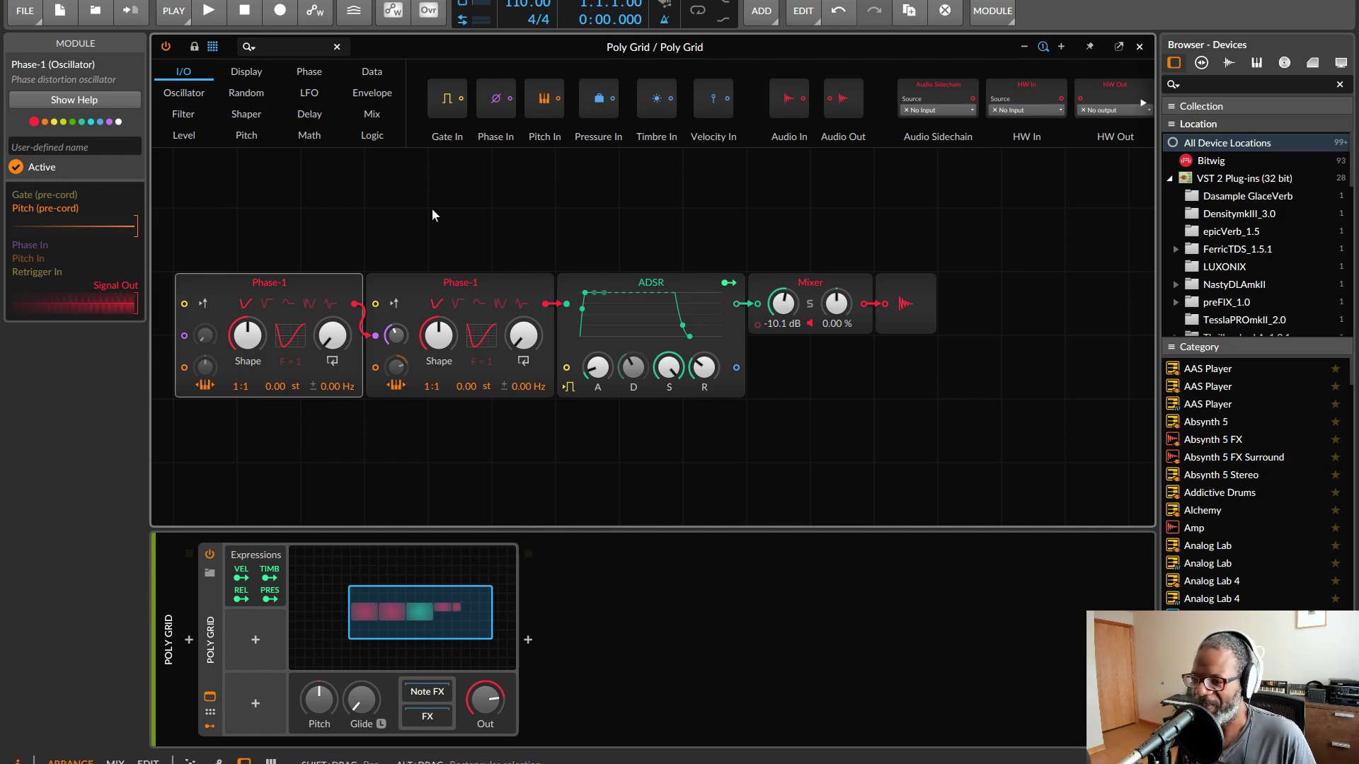
pyautogui.hscroll(-1, 479, 223)
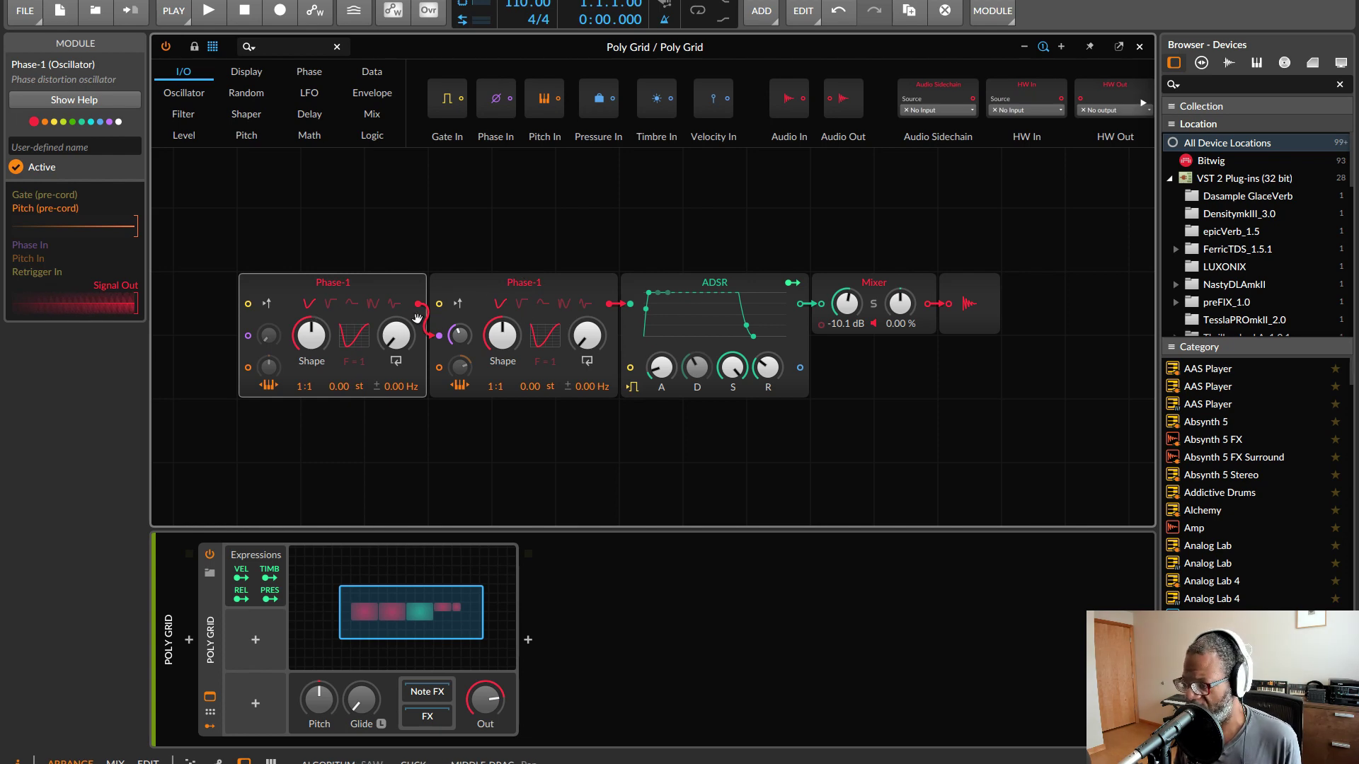
# Replace the second Phase-1 with an LFO whose rate is in kilohertz, set to 0.00 kHz.
pyautogui.click(315, 98)
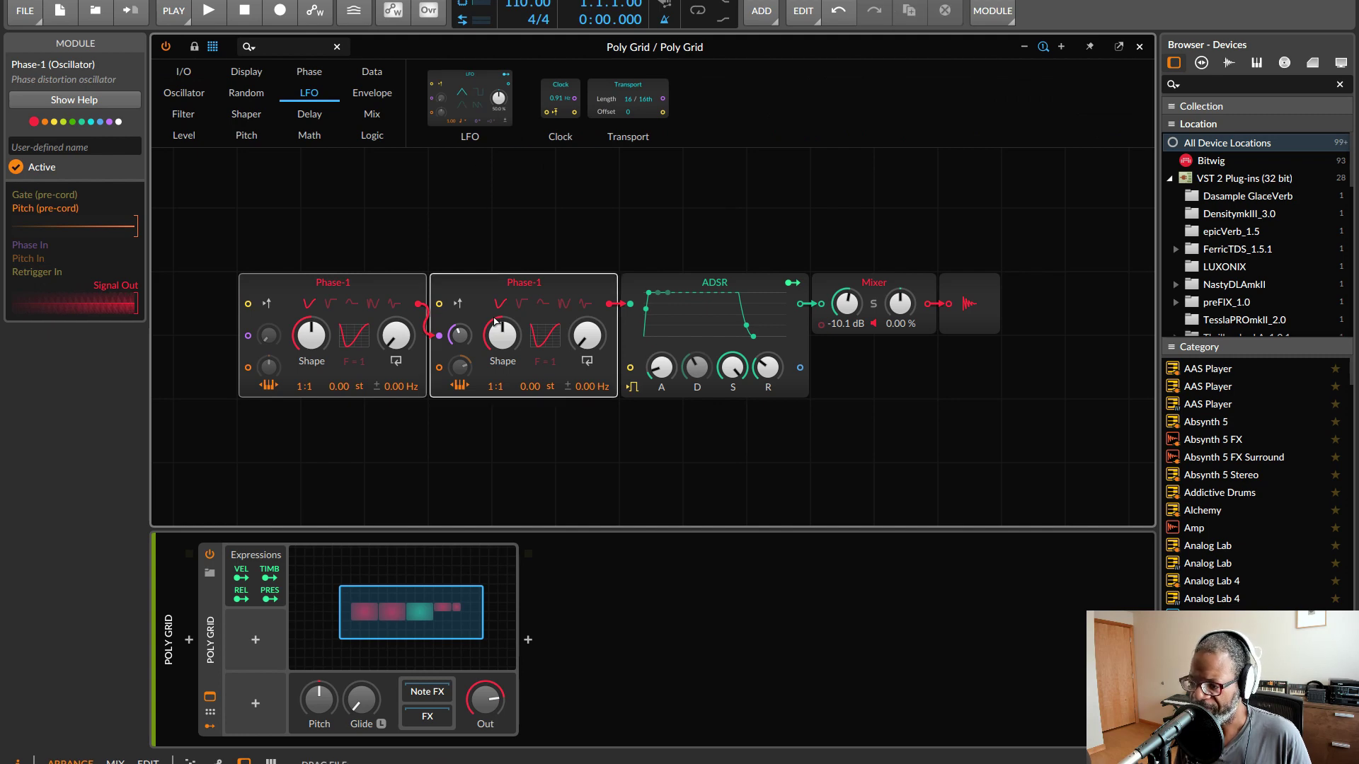
pyautogui.moveTo(495, 322); pyautogui.dragTo(497, 324)
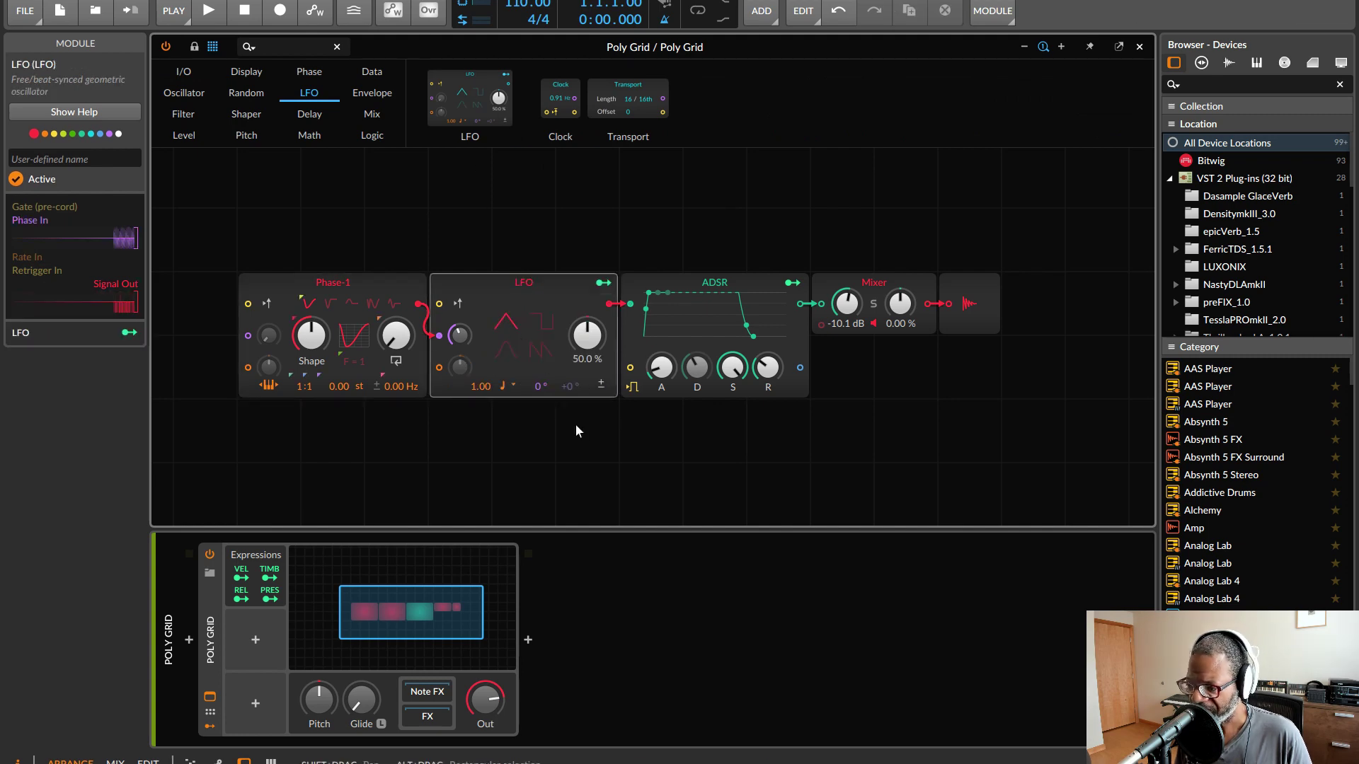
pyautogui.click(504, 386)
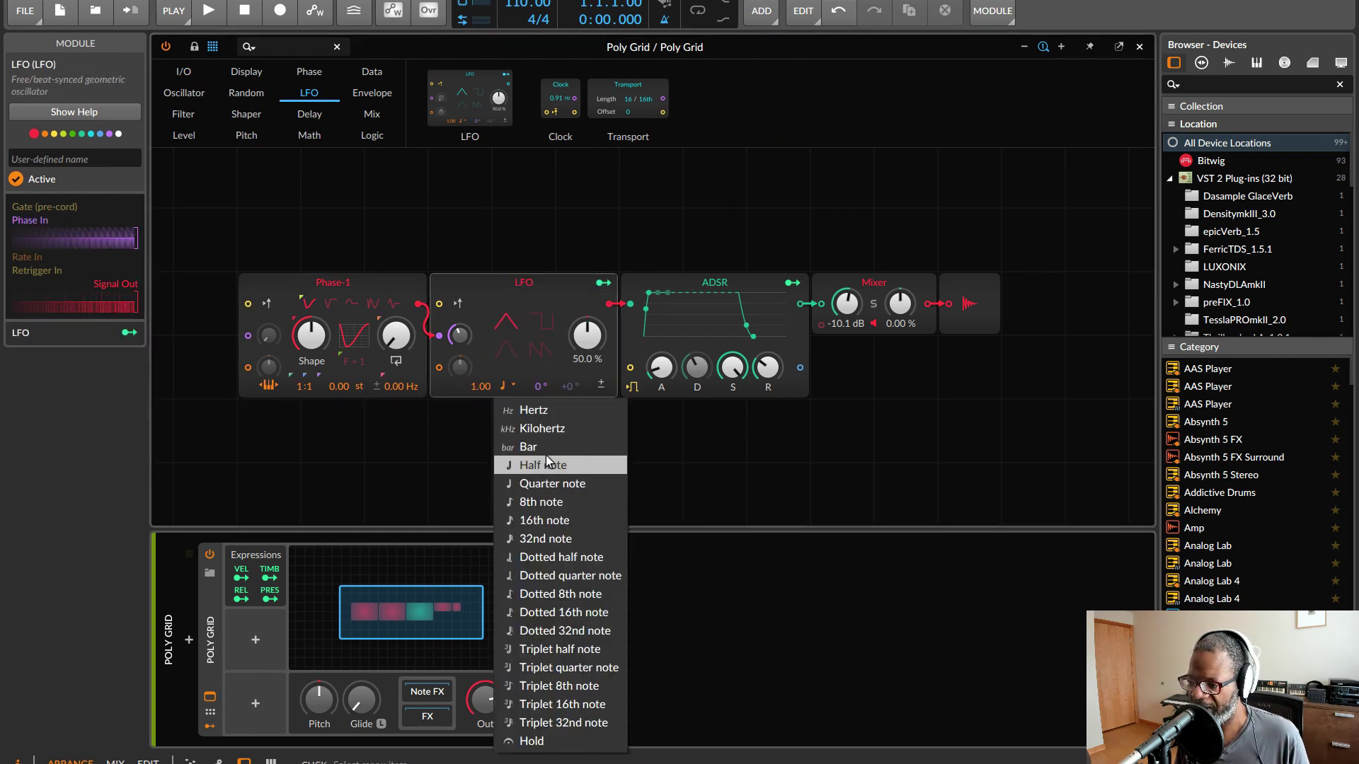
pyautogui.click(547, 429)
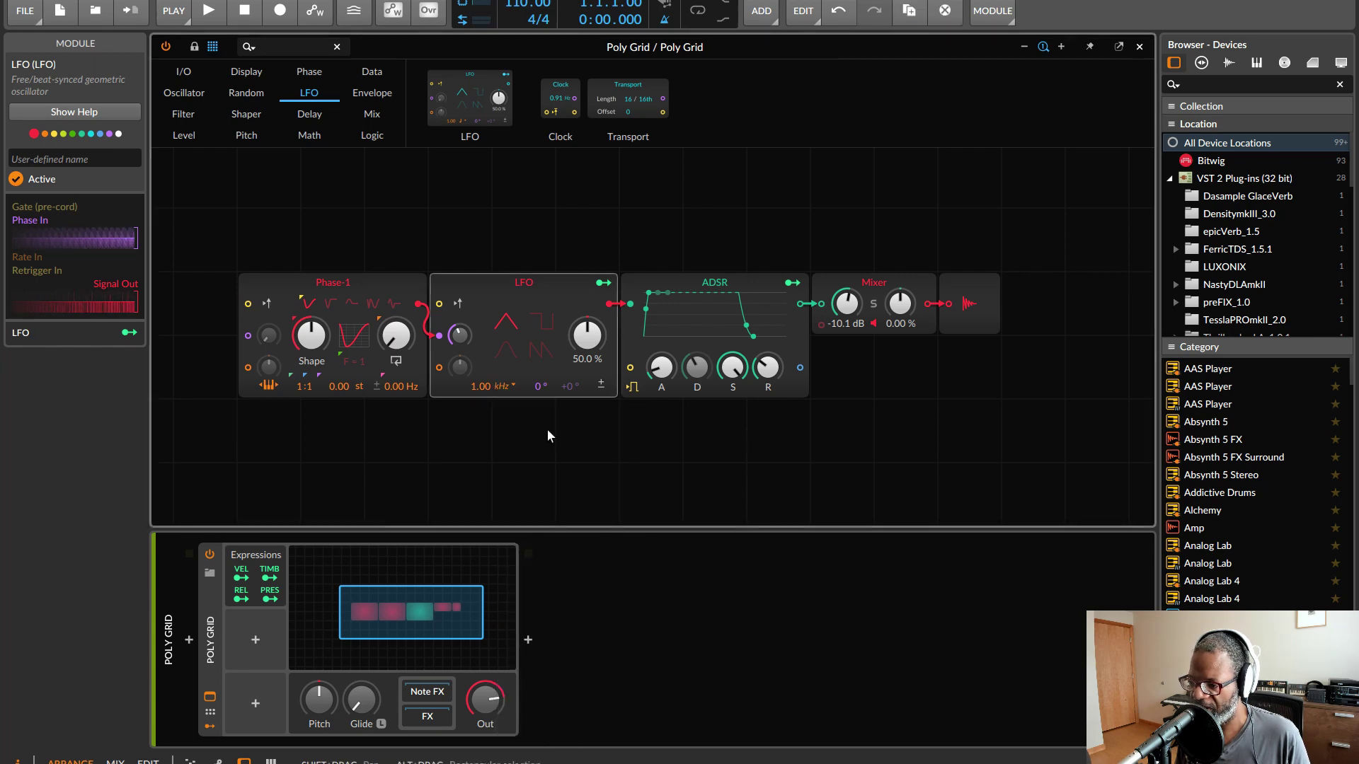
pyautogui.moveTo(474, 386)
pyautogui.mouseDown()
pyautogui.moveTo(475, 432)
pyautogui.moveTo(496, 393)
pyautogui.mouseUp()
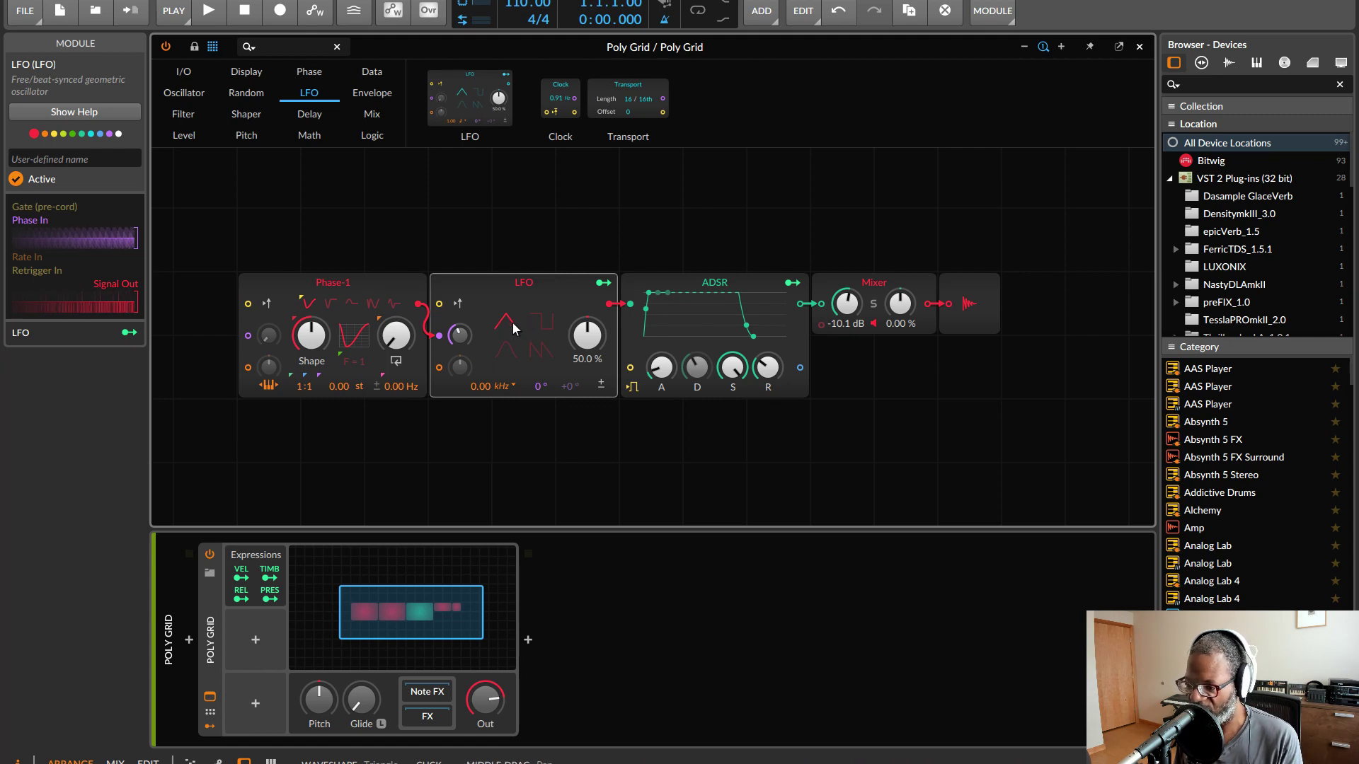
# Move Phase-1 left, set its shape to 0%, and give the LFO rate modulation of 1.60.
pyautogui.moveTo(382, 315); pyautogui.dragTo(453, 338)
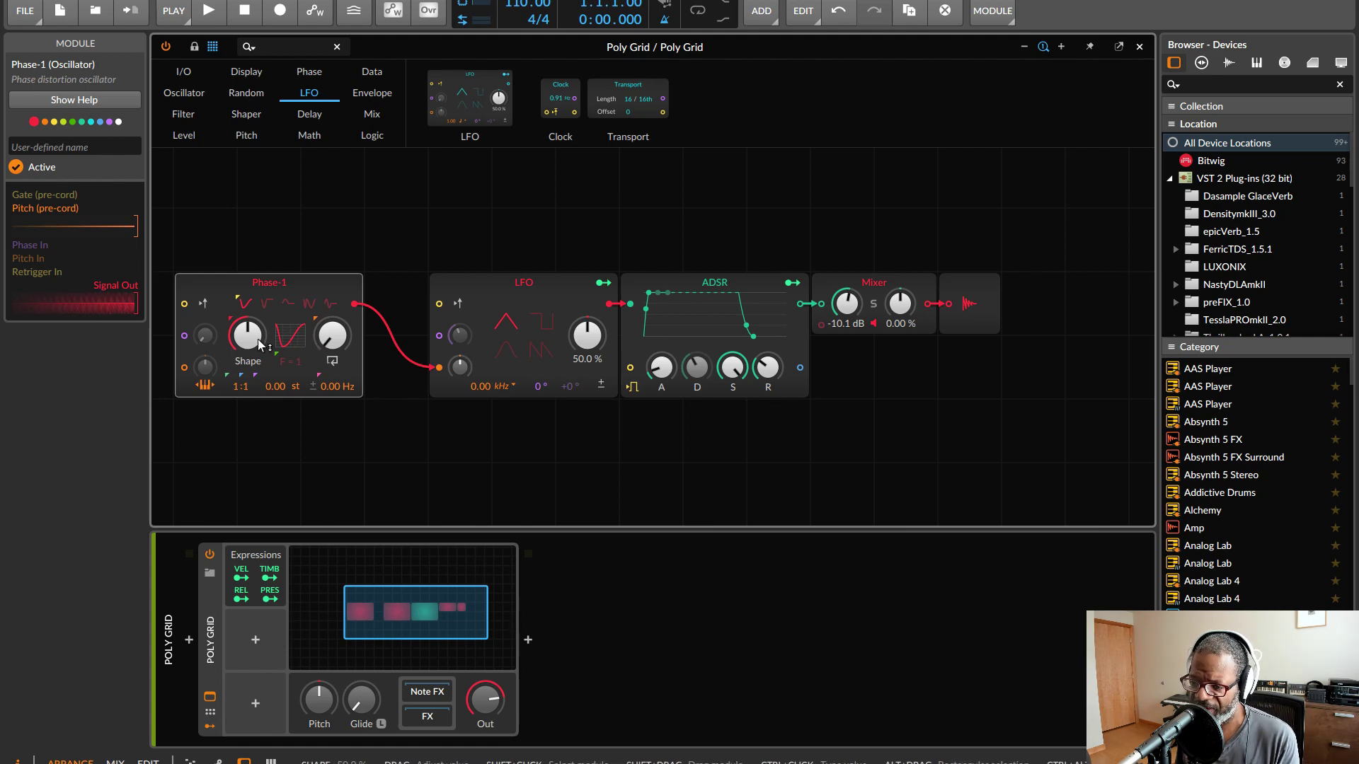
pyautogui.moveTo(248, 335); pyautogui.dragTo(248, 340)
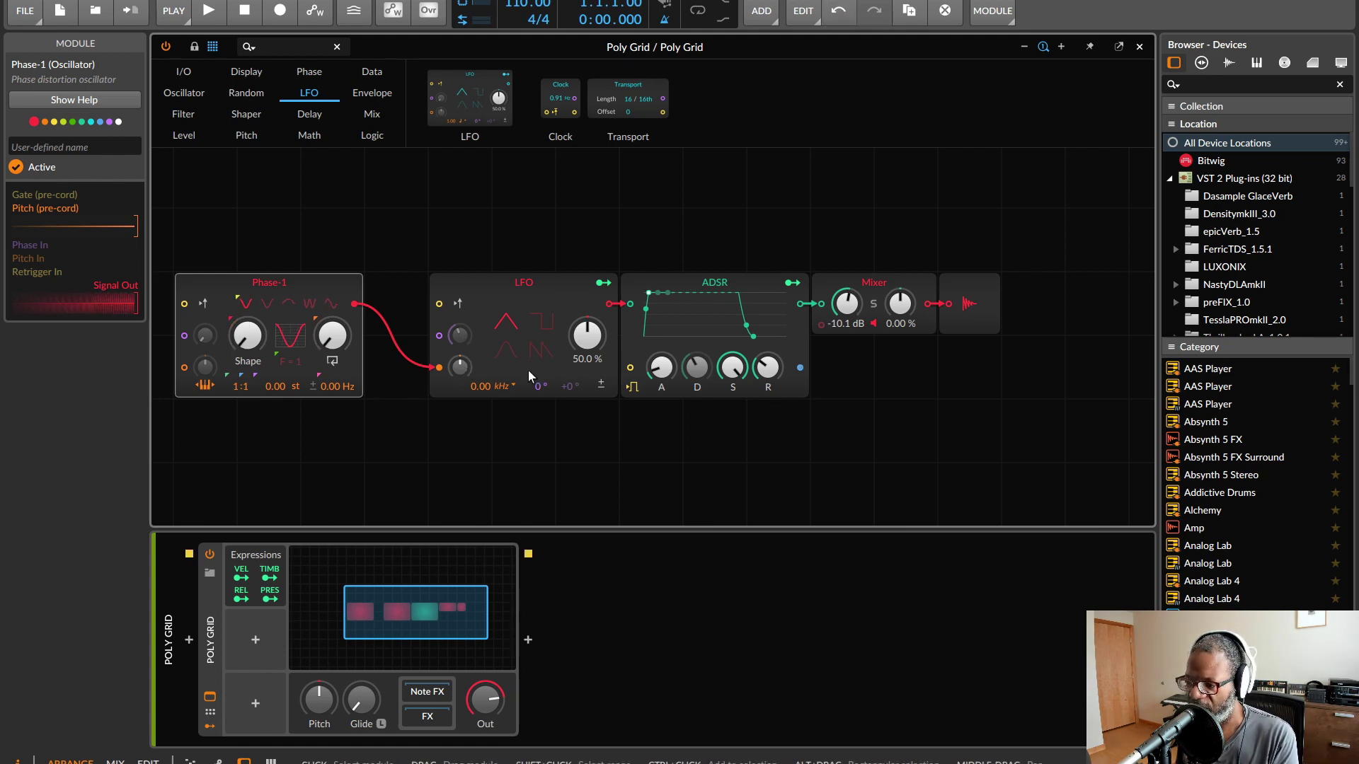
pyautogui.moveTo(461, 372); pyautogui.dragTo(460, 354)
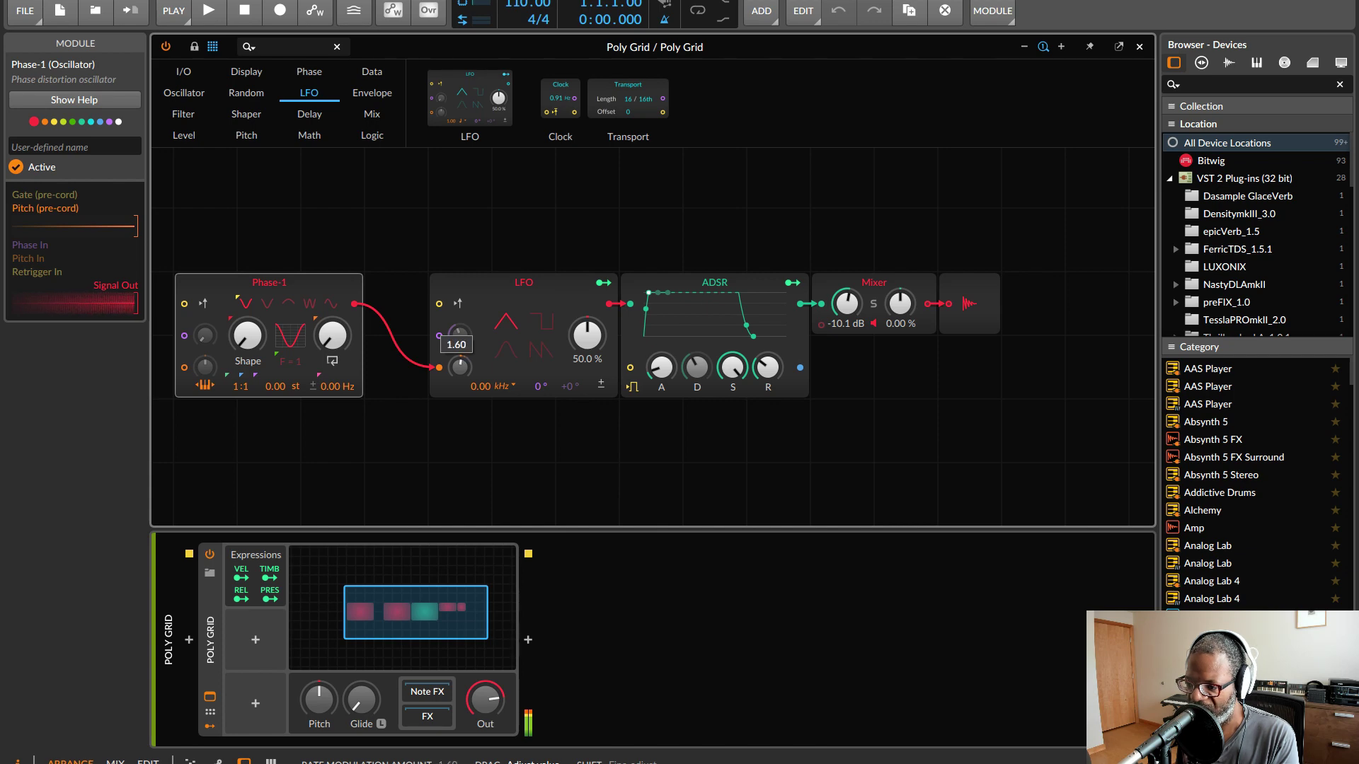
pyautogui.moveTo(461, 354); pyautogui.dragTo(461, 350)
pyautogui.scroll(2, 660, 426)
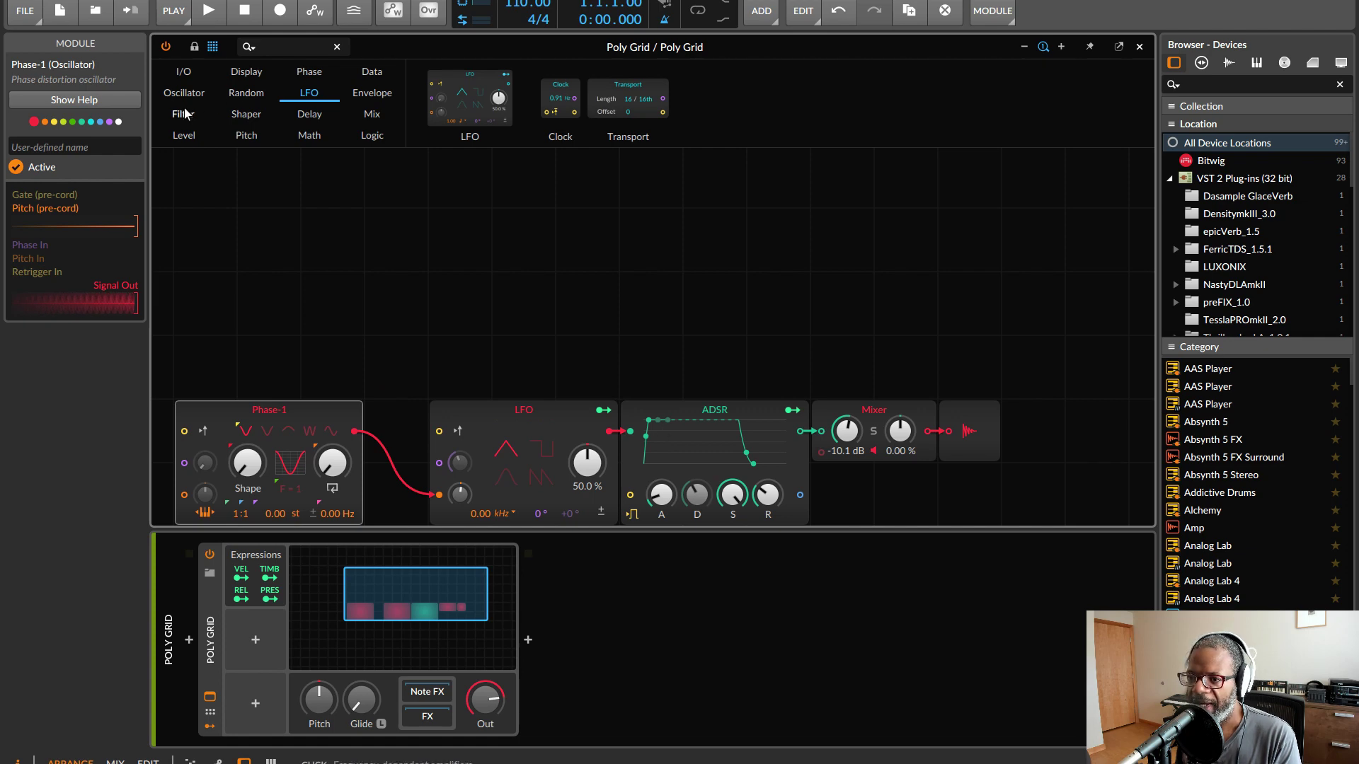
# Place an Oscilloscope above the LFO, feed it the LFO output, and set rate modulation to 0.72.
pyautogui.click(245, 71)
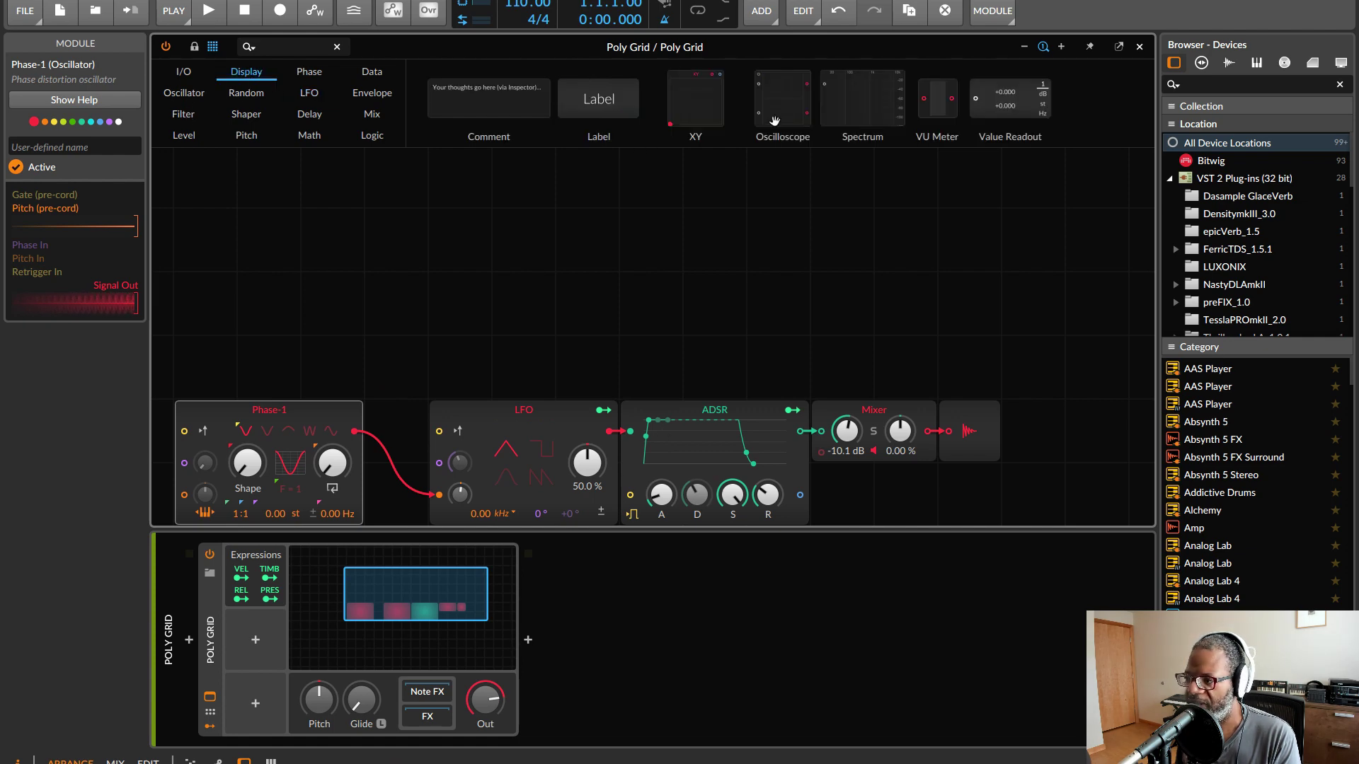
pyautogui.moveTo(823, 115); pyautogui.dragTo(807, 340)
pyautogui.moveTo(610, 431); pyautogui.dragTo(439, 304)
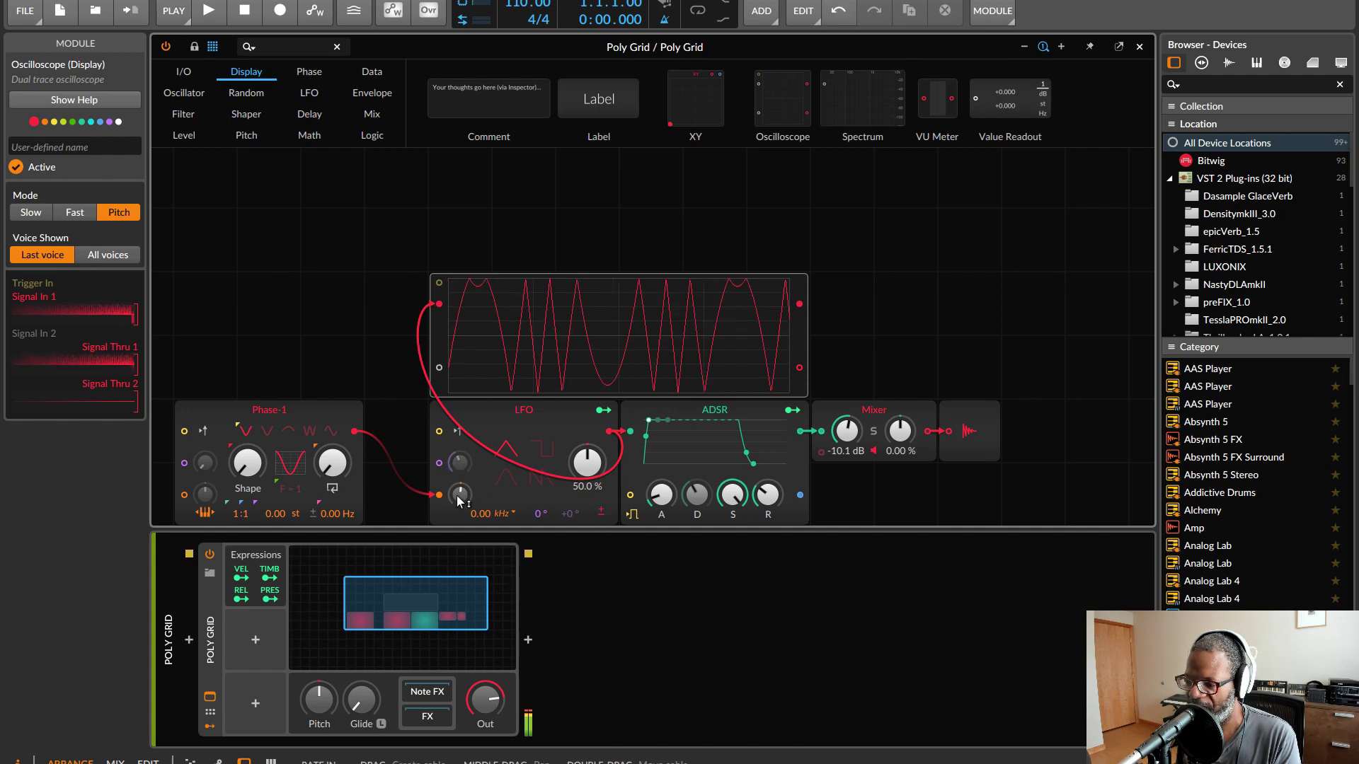
pyautogui.moveTo(458, 495)
pyautogui.mouseDown()
pyautogui.moveTo(457, 466)
pyautogui.moveTo(458, 487)
pyautogui.mouseUp()
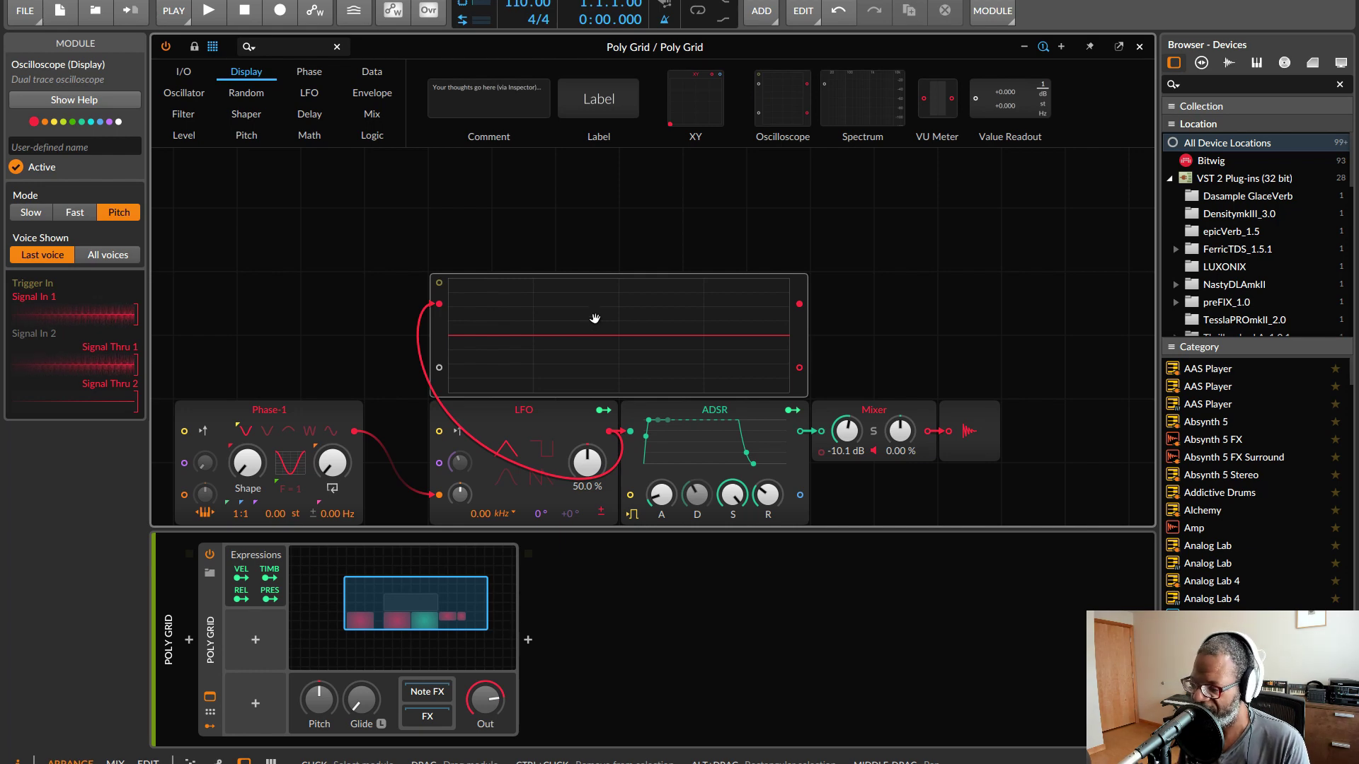
pyautogui.scroll(-3, 595, 318)
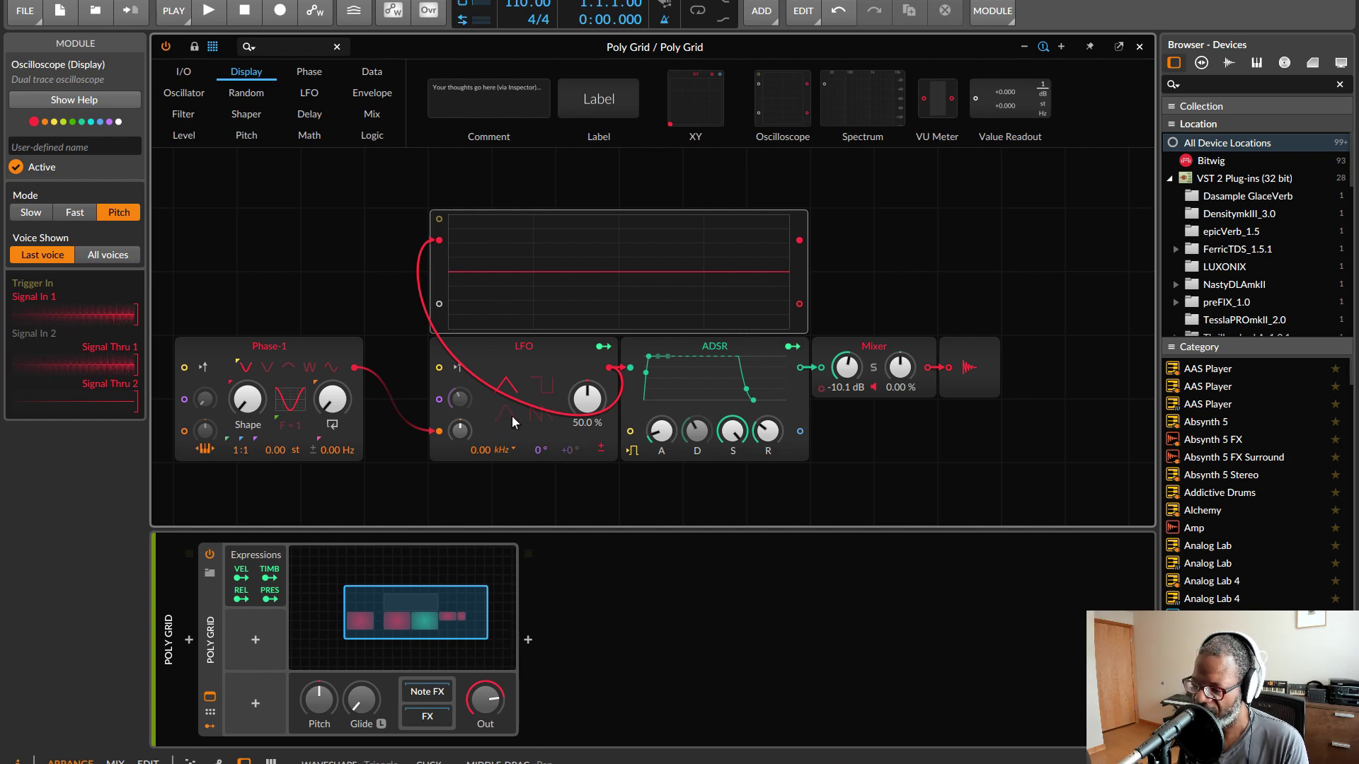
pyautogui.scroll(-2, 512, 422)
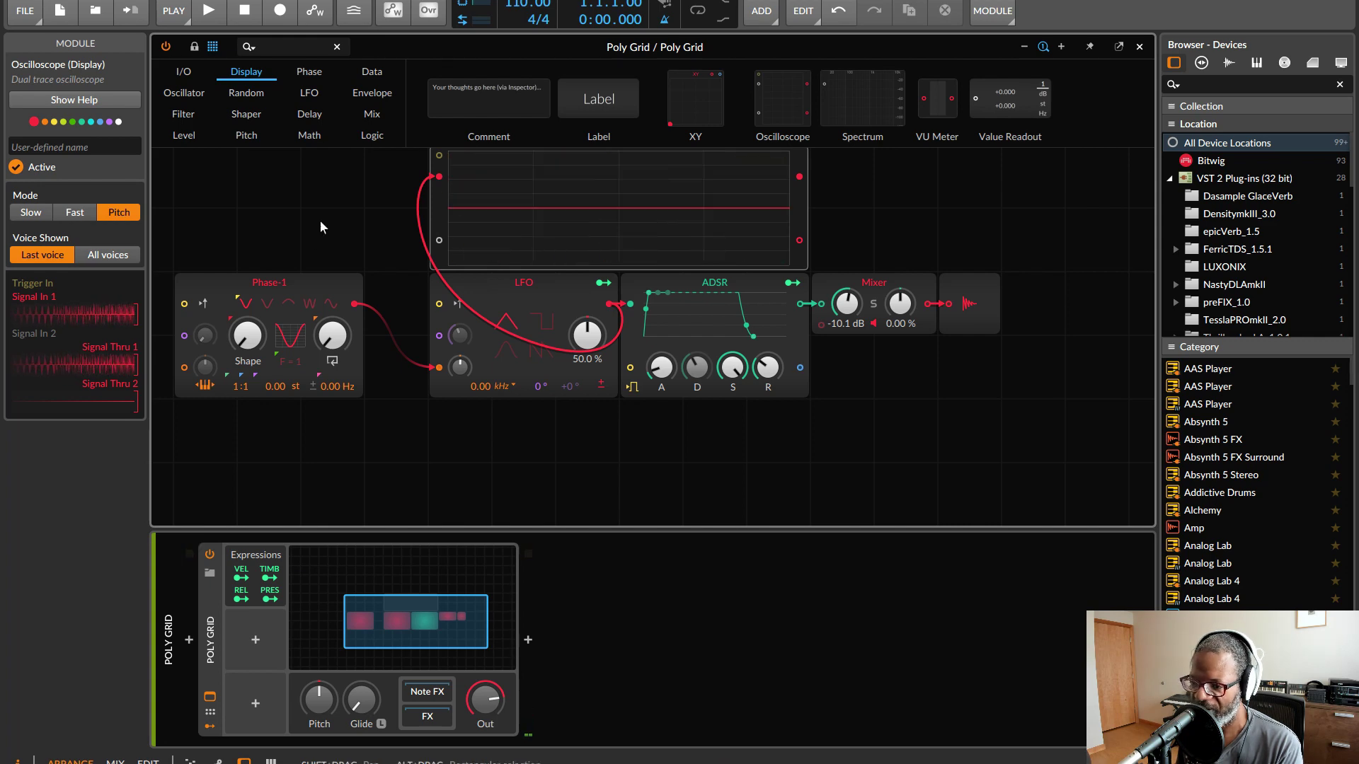
# Deselect all modules so the oscilloscope displays the LFO's curved triangle waveform.
pyautogui.moveTo(303, 209); pyautogui.dragTo(362, 269)
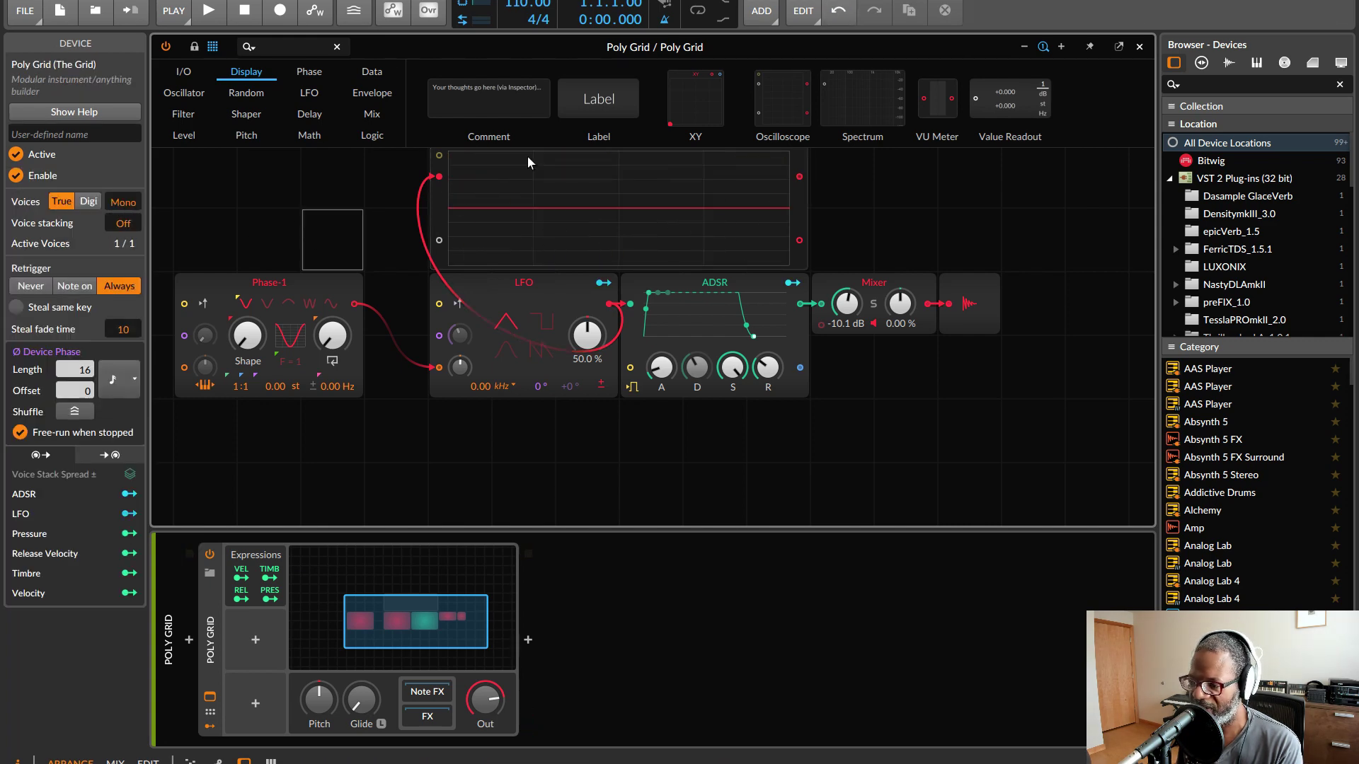
pyautogui.scroll(2, 576, 228)
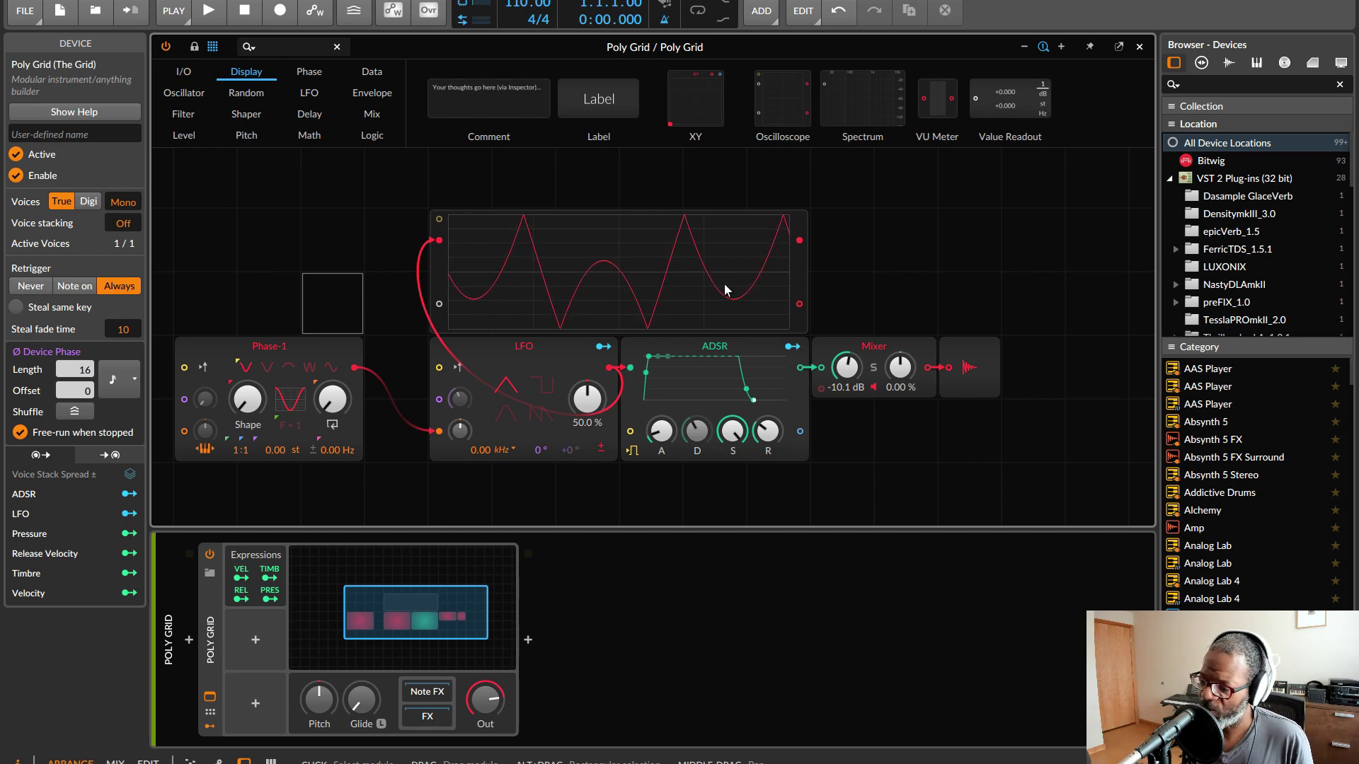
pyautogui.hscroll(-2, 482, 467)
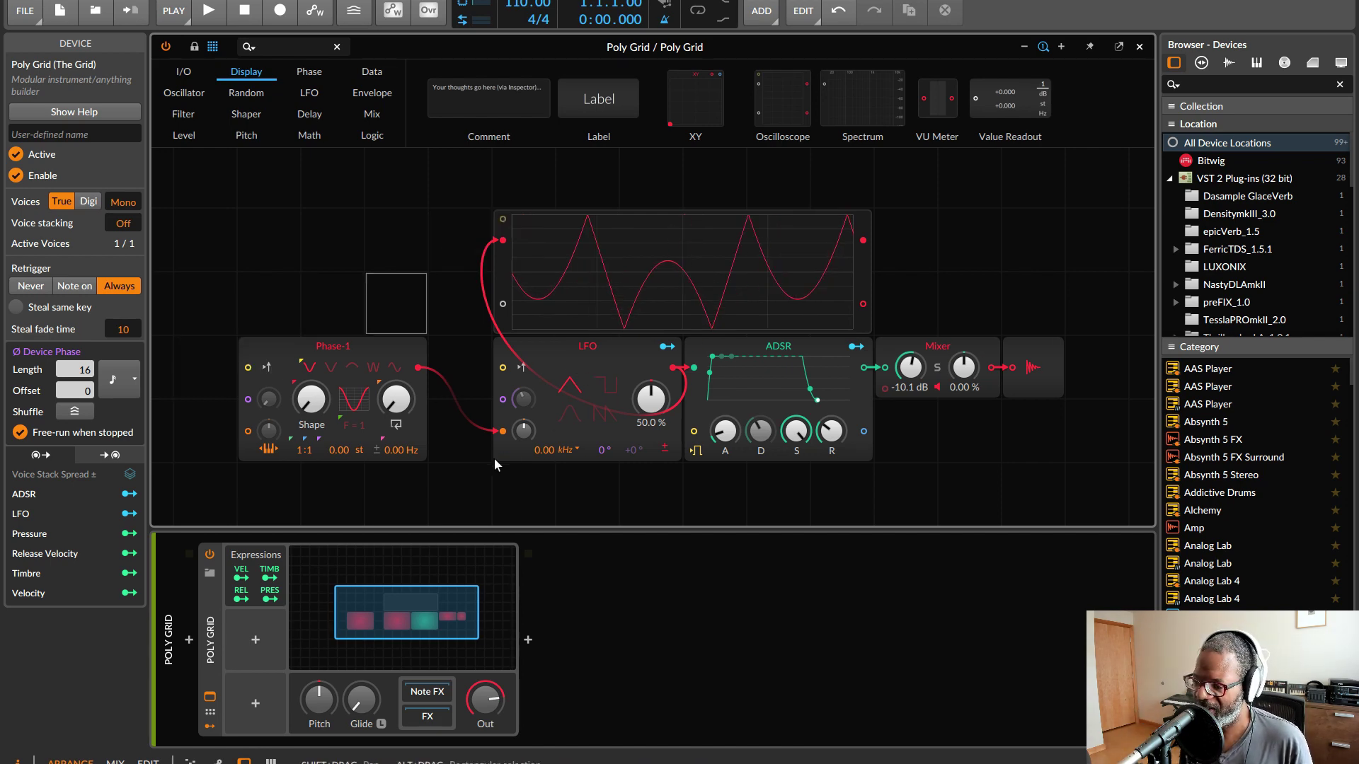
pyautogui.scroll(-3, 501, 457)
pyautogui.scroll(2, 503, 453)
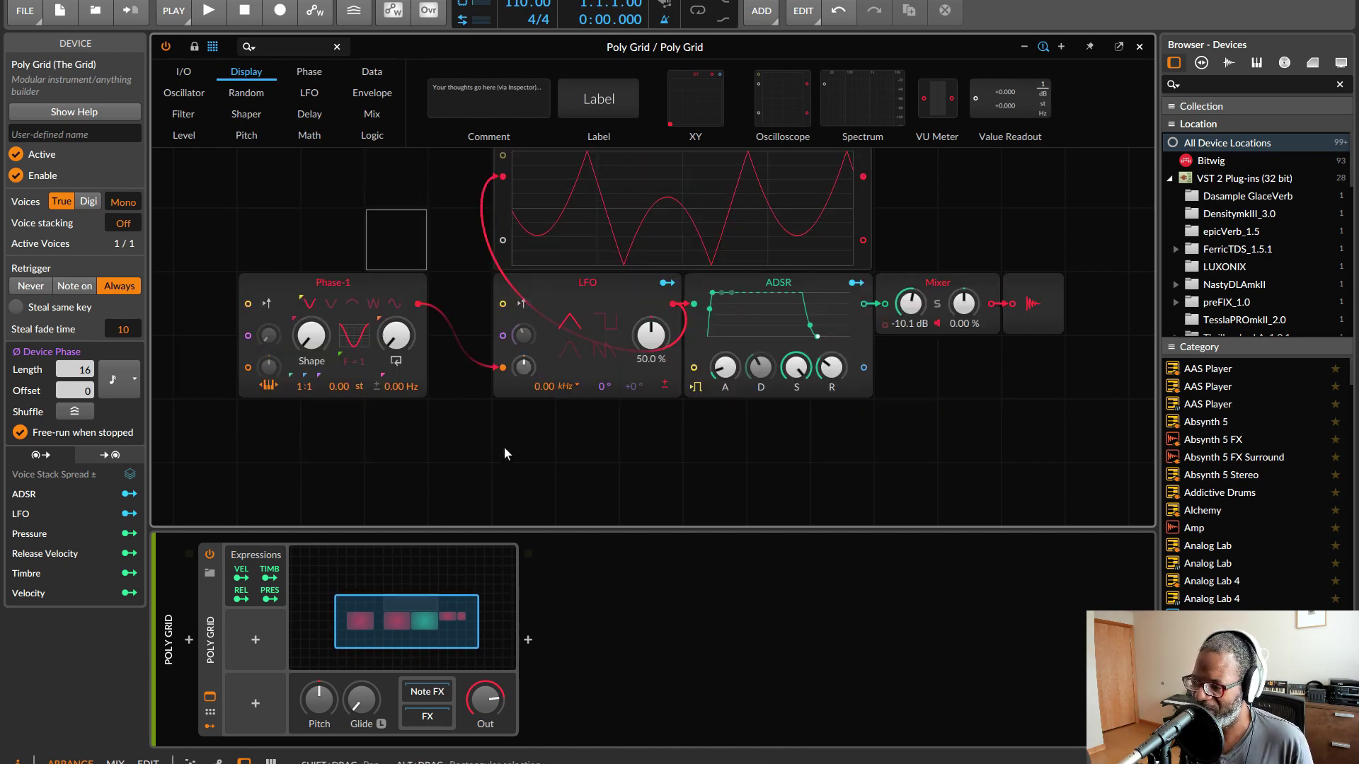
pyautogui.hscroll(-2, 503, 453)
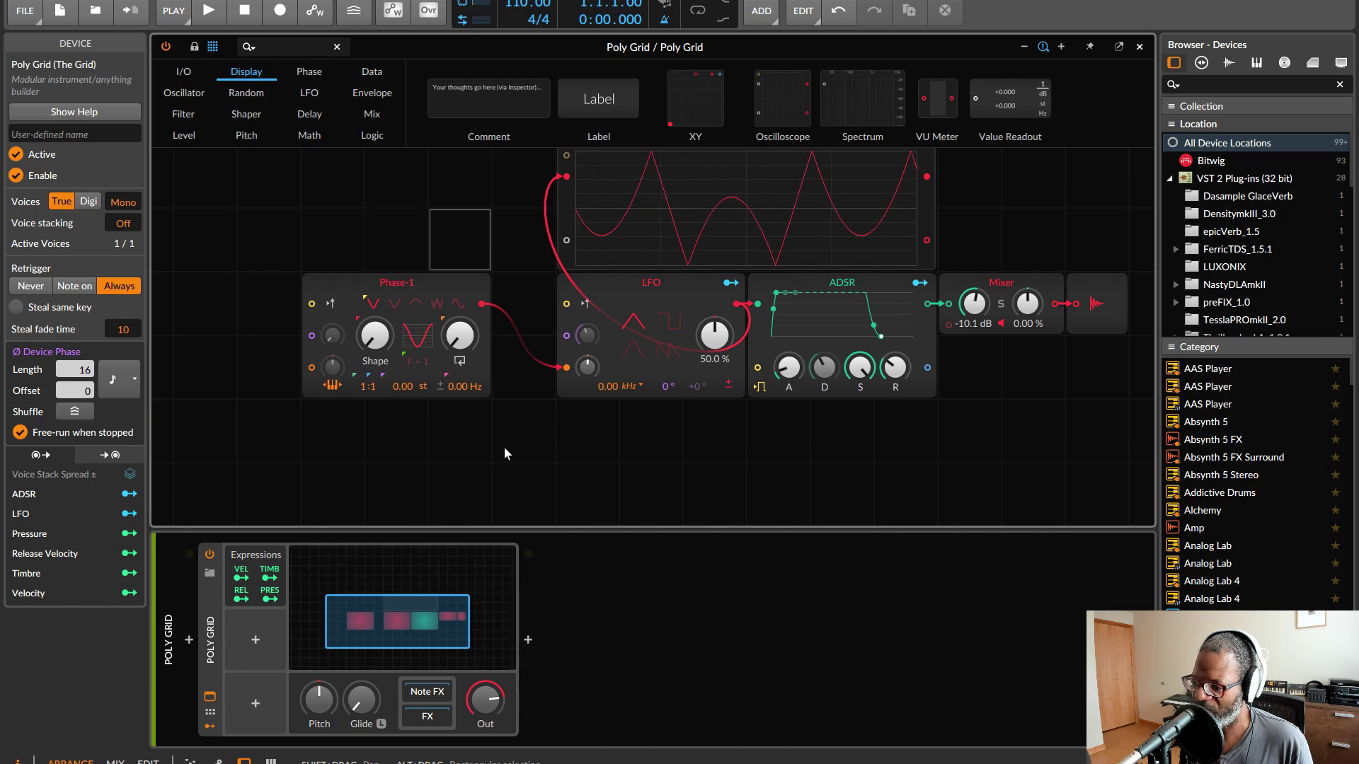
# Add a Pitch In module below Phase-1.
pyautogui.click(183, 71)
pyautogui.moveTo(543, 103); pyautogui.dragTo(318, 447)
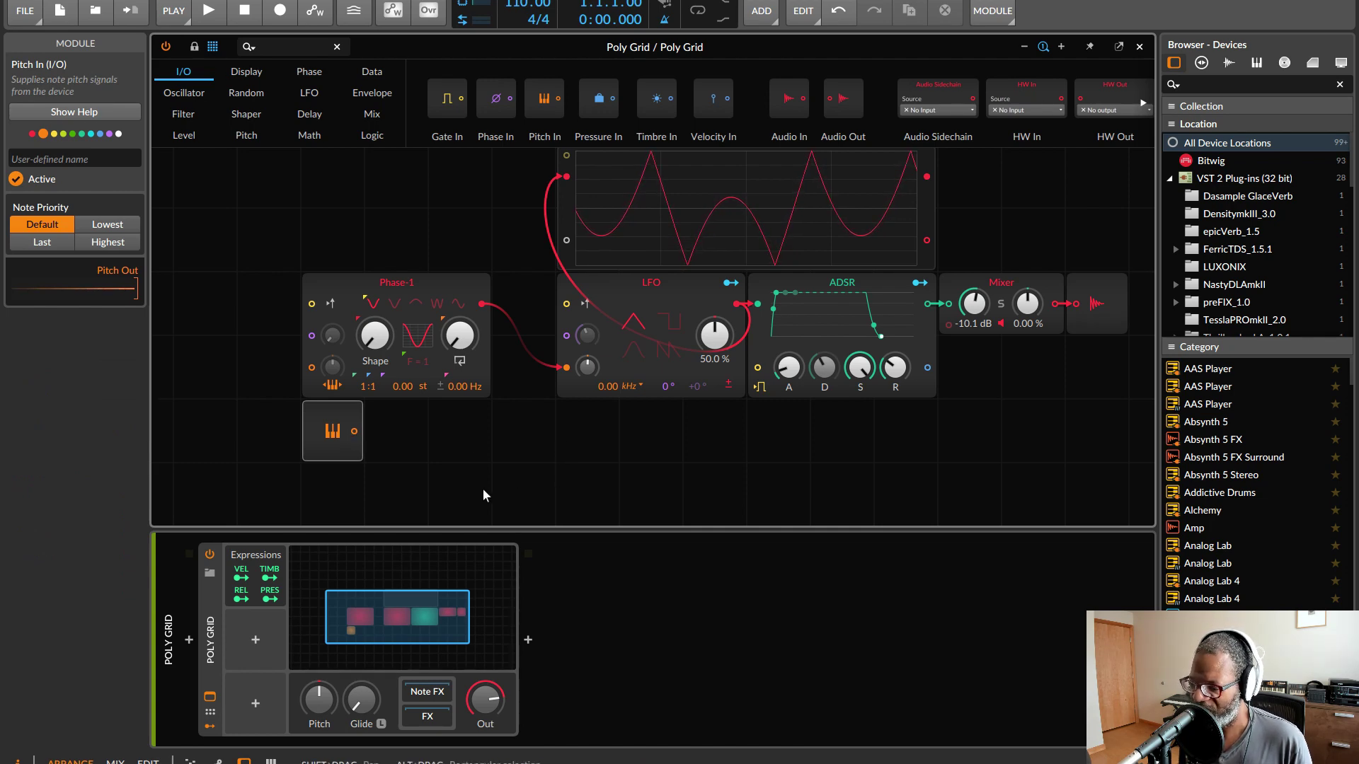
pyautogui.scroll(-2, 522, 476)
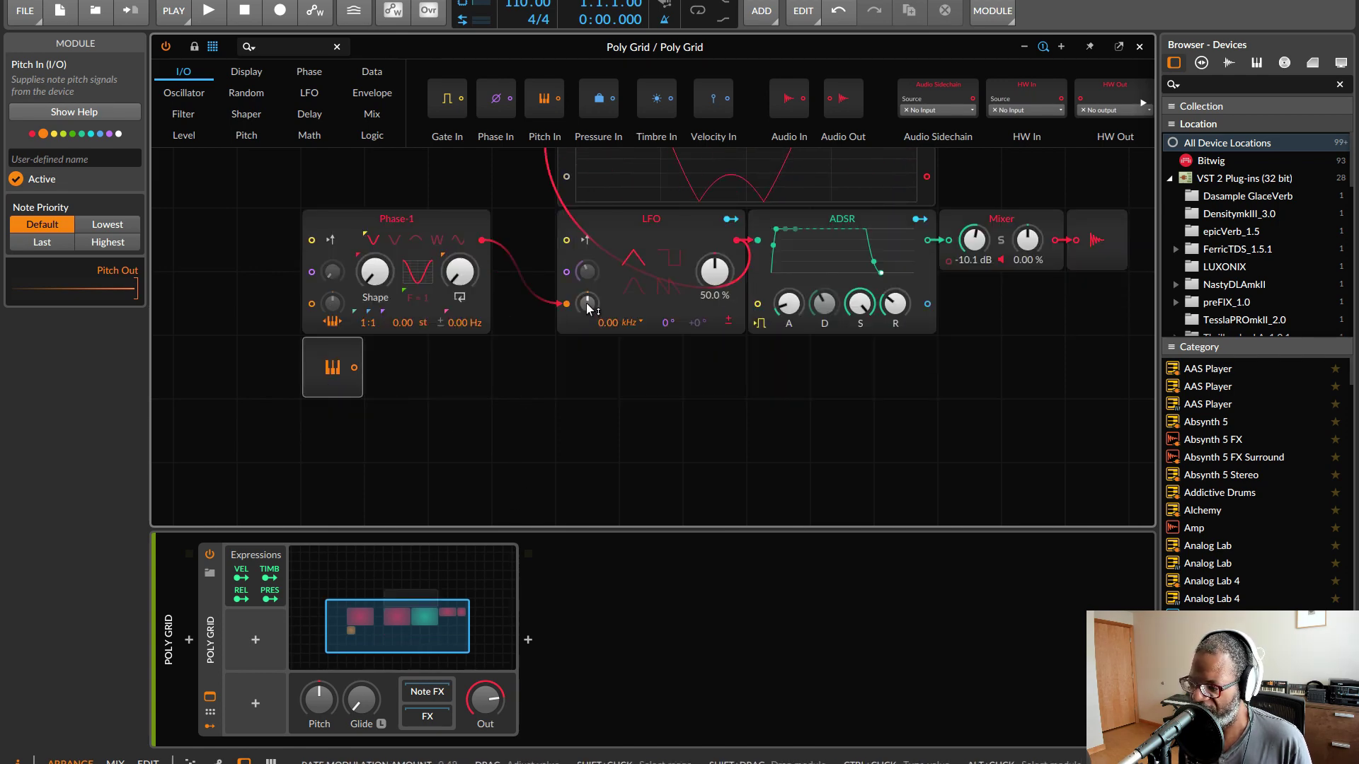
# Place a Level module below the patch, reset it to 0.0 dB, and nudge it one cell right.
pyautogui.click(185, 136)
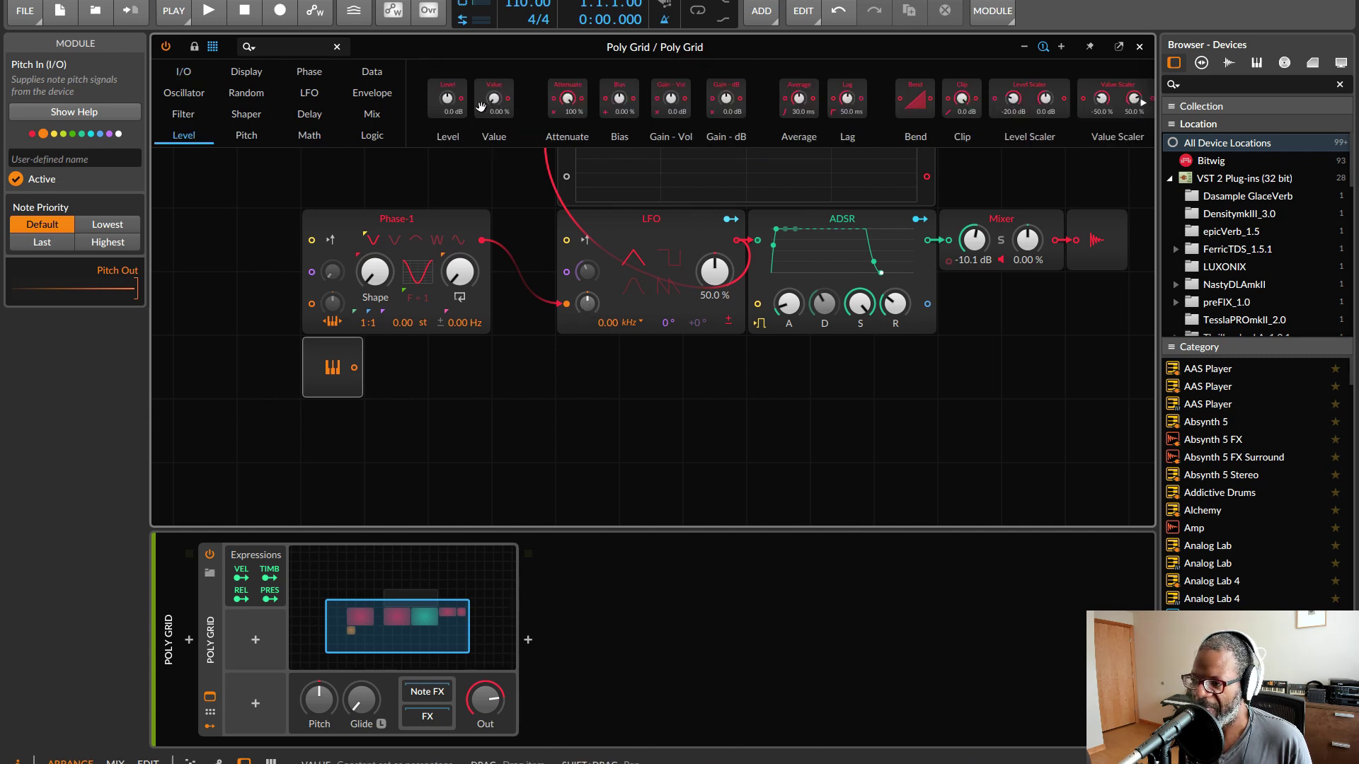
pyautogui.moveTo(466, 106); pyautogui.dragTo(534, 426)
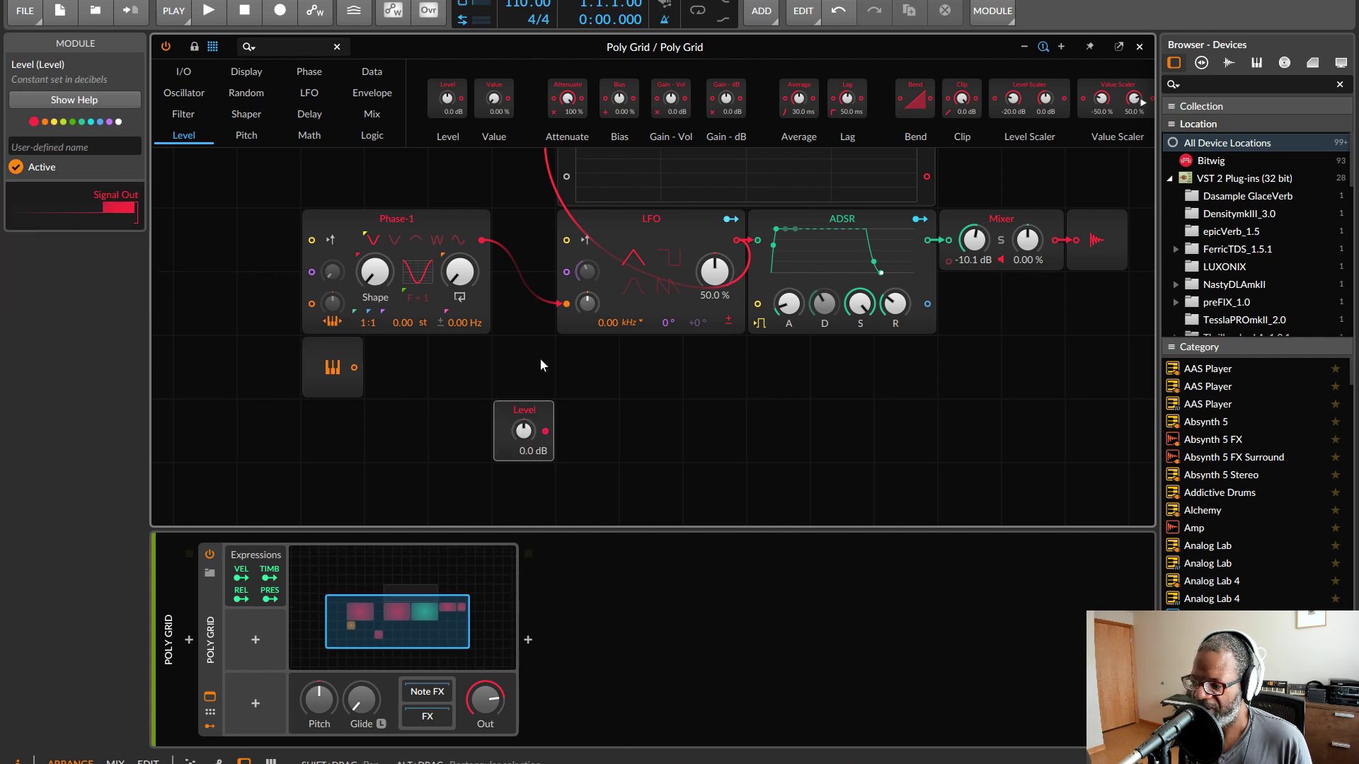
pyautogui.doubleClick(524, 429)
pyautogui.moveTo(495, 410); pyautogui.dragTo(554, 410)
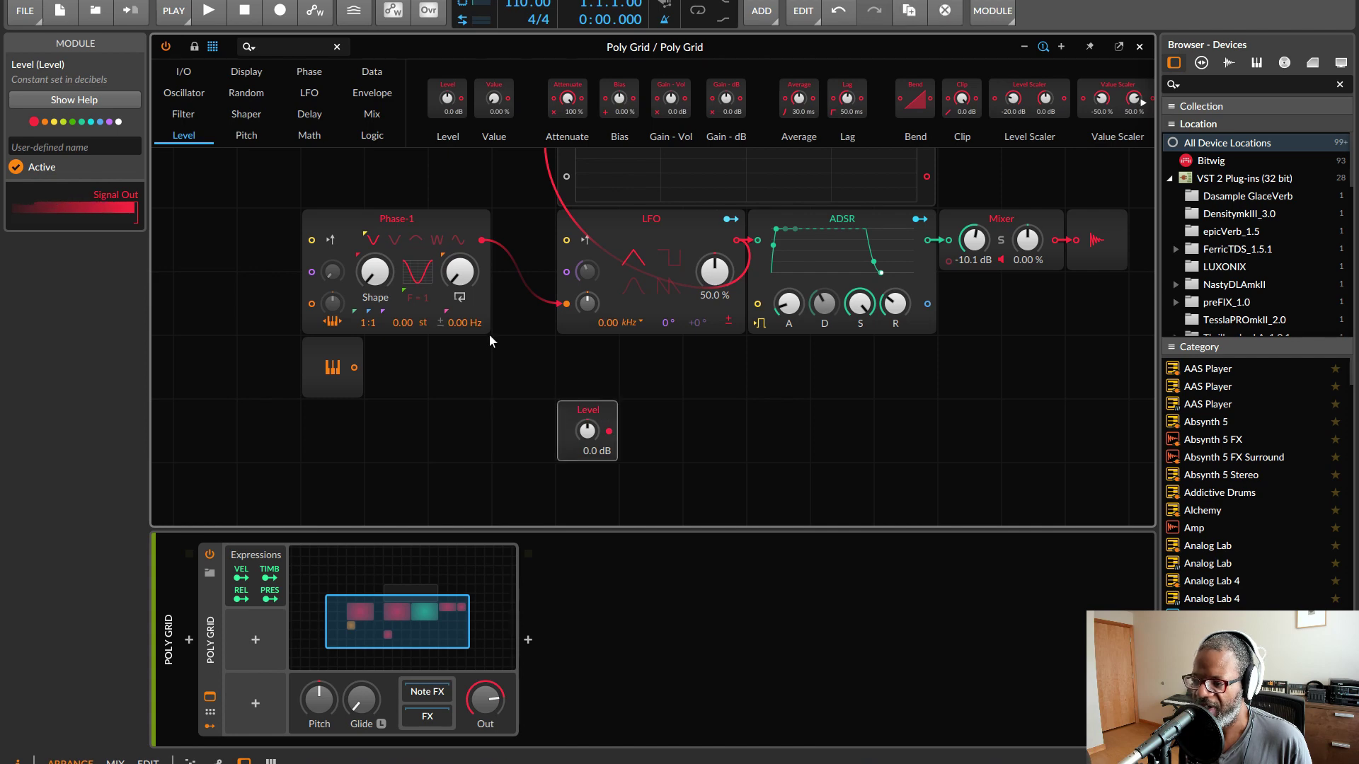
# Add a Modulator Out mapped to the LFO rate and cable the Level output into it.
pyautogui.click(181, 72)
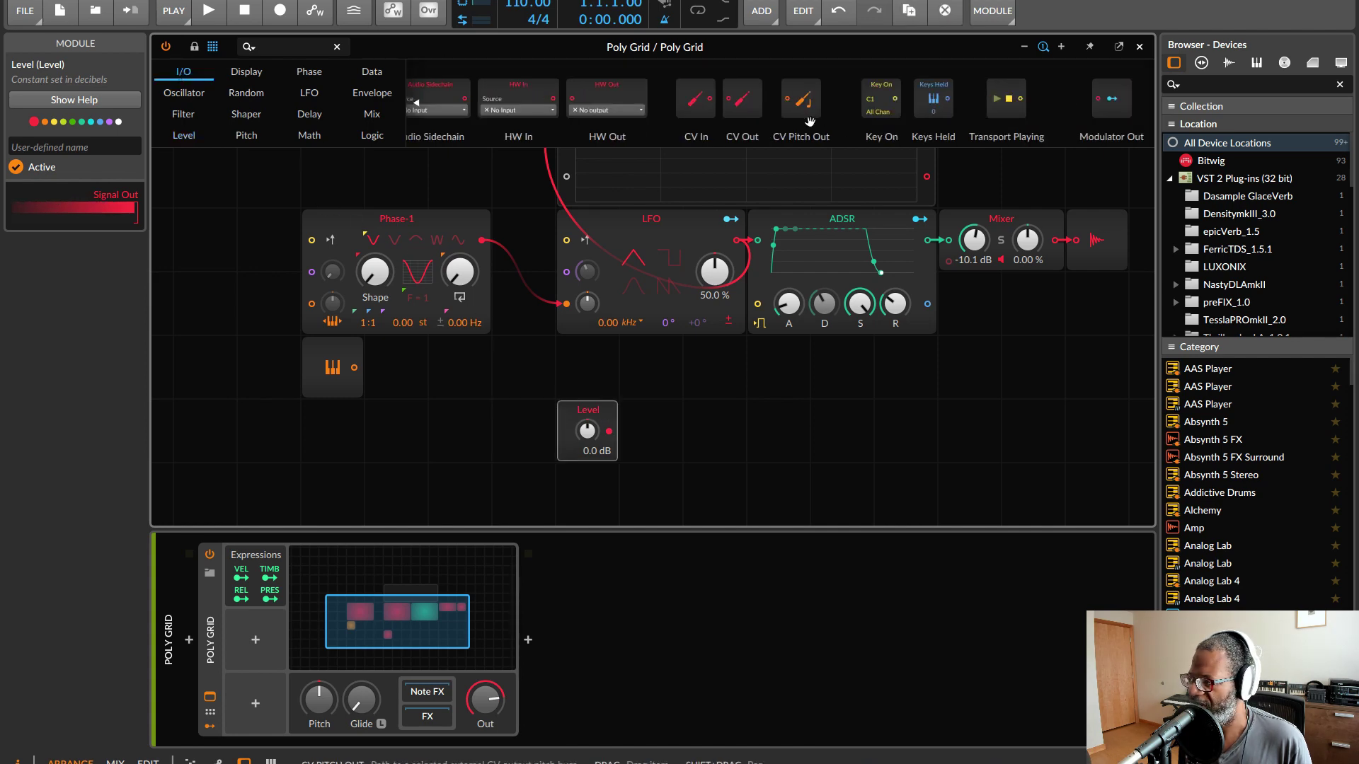
pyautogui.moveTo(1109, 99); pyautogui.dragTo(588, 346)
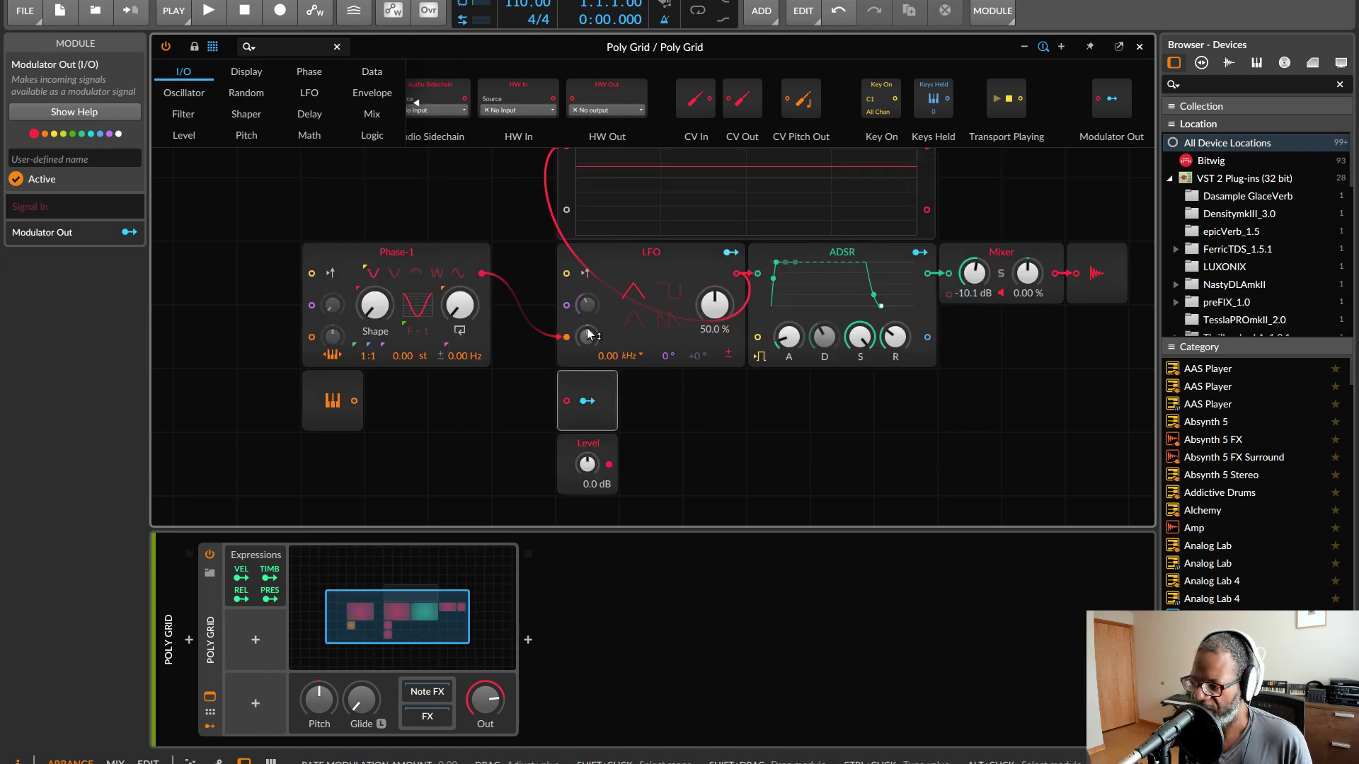
pyautogui.moveTo(588, 337); pyautogui.dragTo(589, 294)
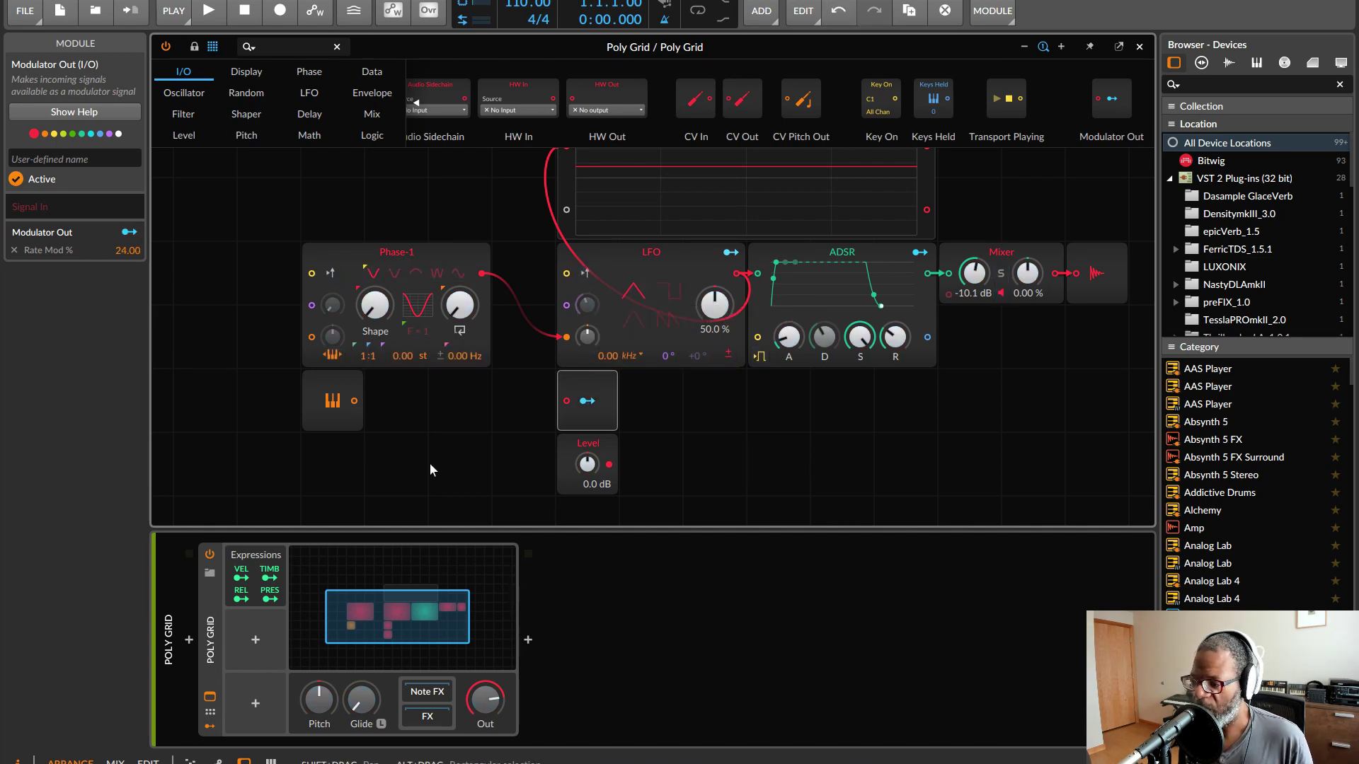
pyautogui.moveTo(613, 465); pyautogui.dragTo(588, 495)
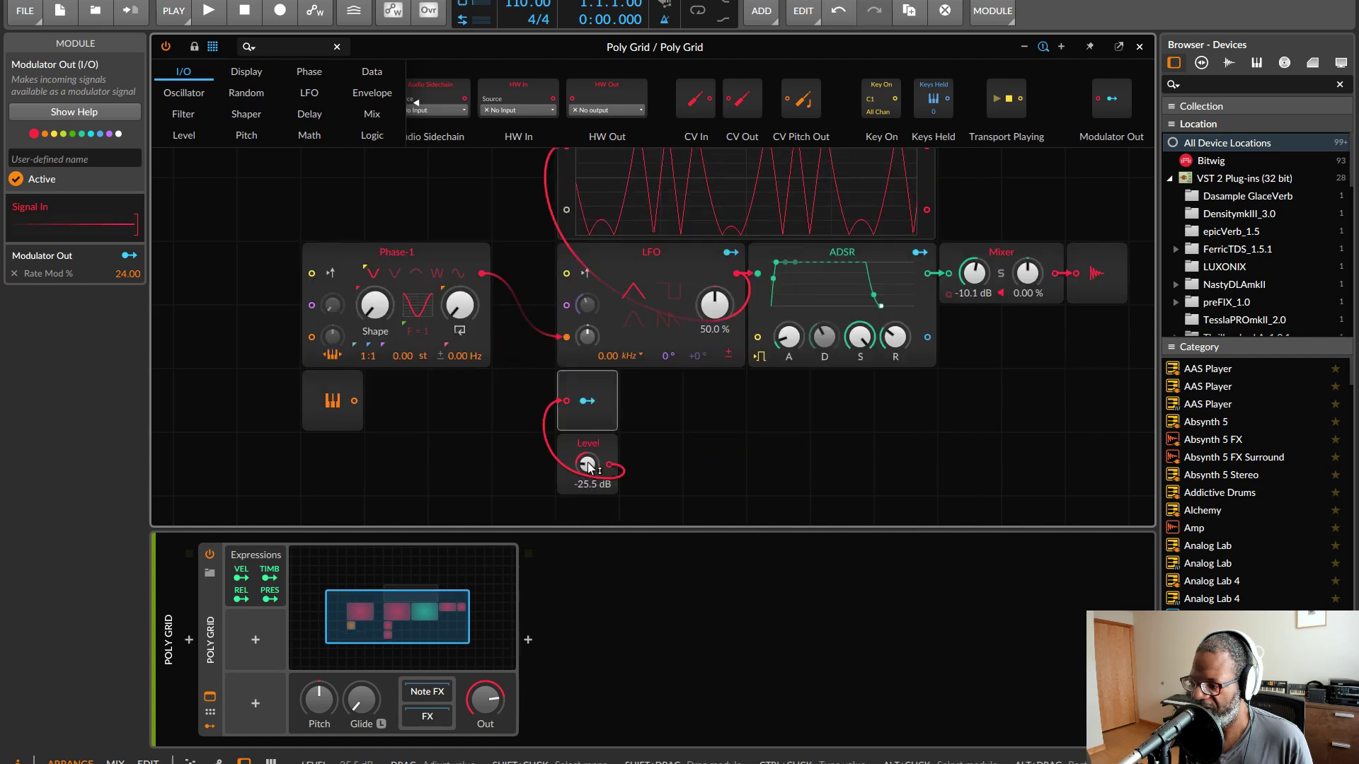
# Fit the patch in view and tune the Level knob, settling at -23.9 dB.
pyautogui.press('-')
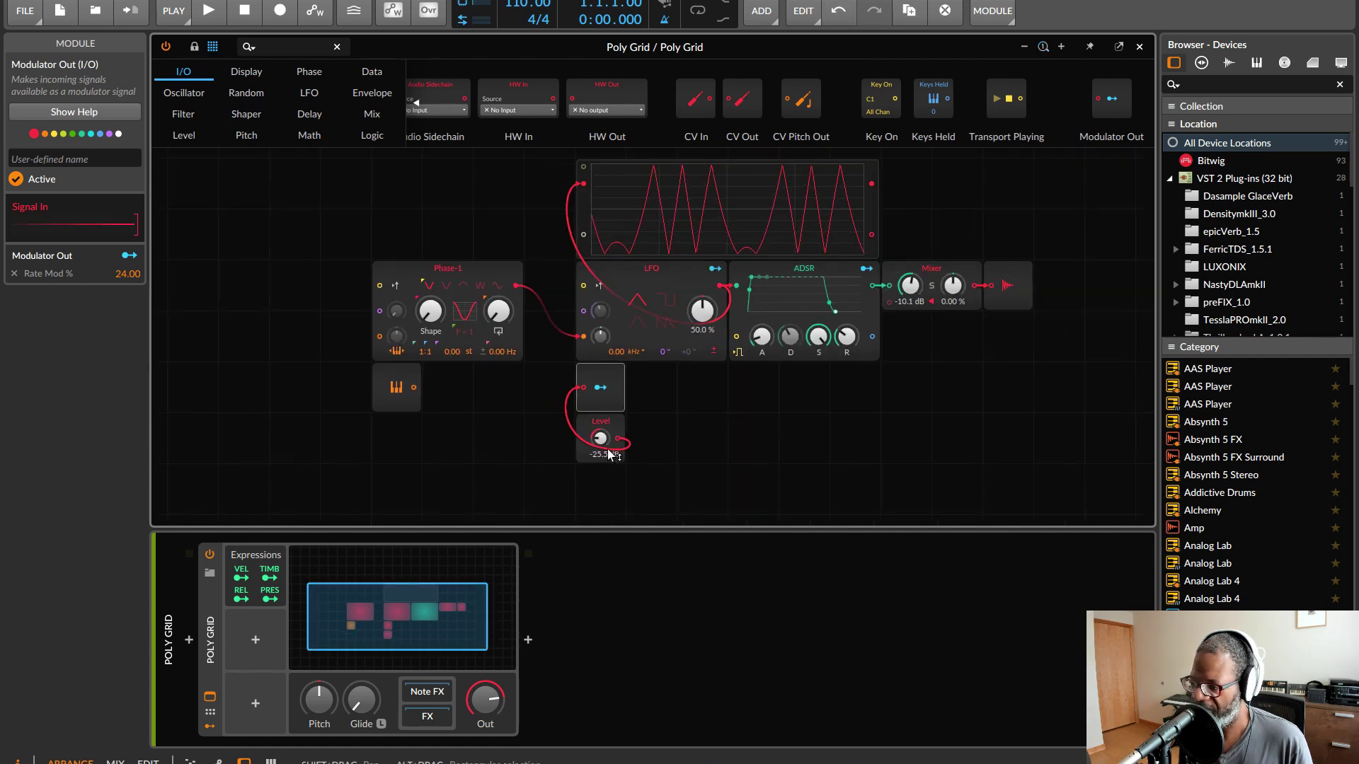
pyautogui.moveTo(600, 438)
pyautogui.mouseDown()
pyautogui.moveTo(599, 393)
pyautogui.moveTo(599, 455)
pyautogui.moveTo(599, 427)
pyautogui.mouseUp()
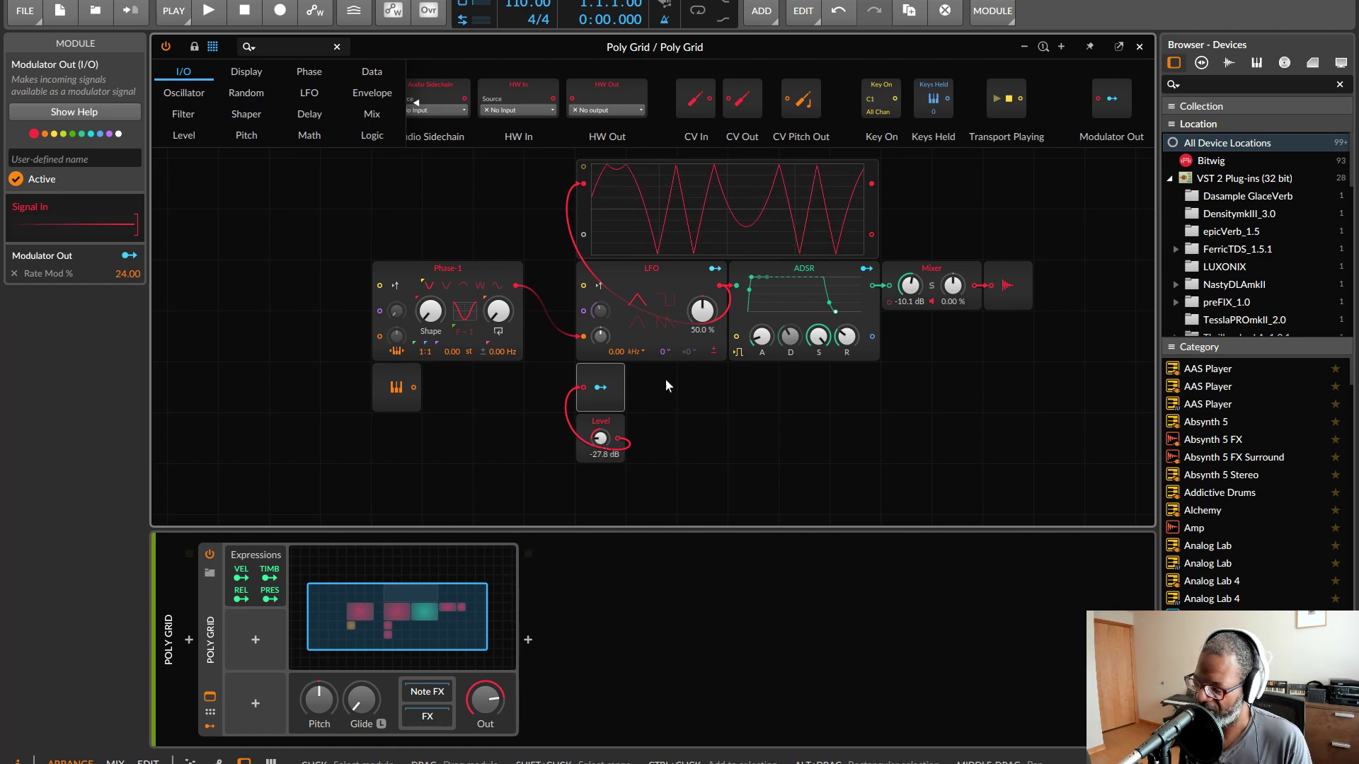
pyautogui.moveTo(600, 443); pyautogui.dragTo(600, 439)
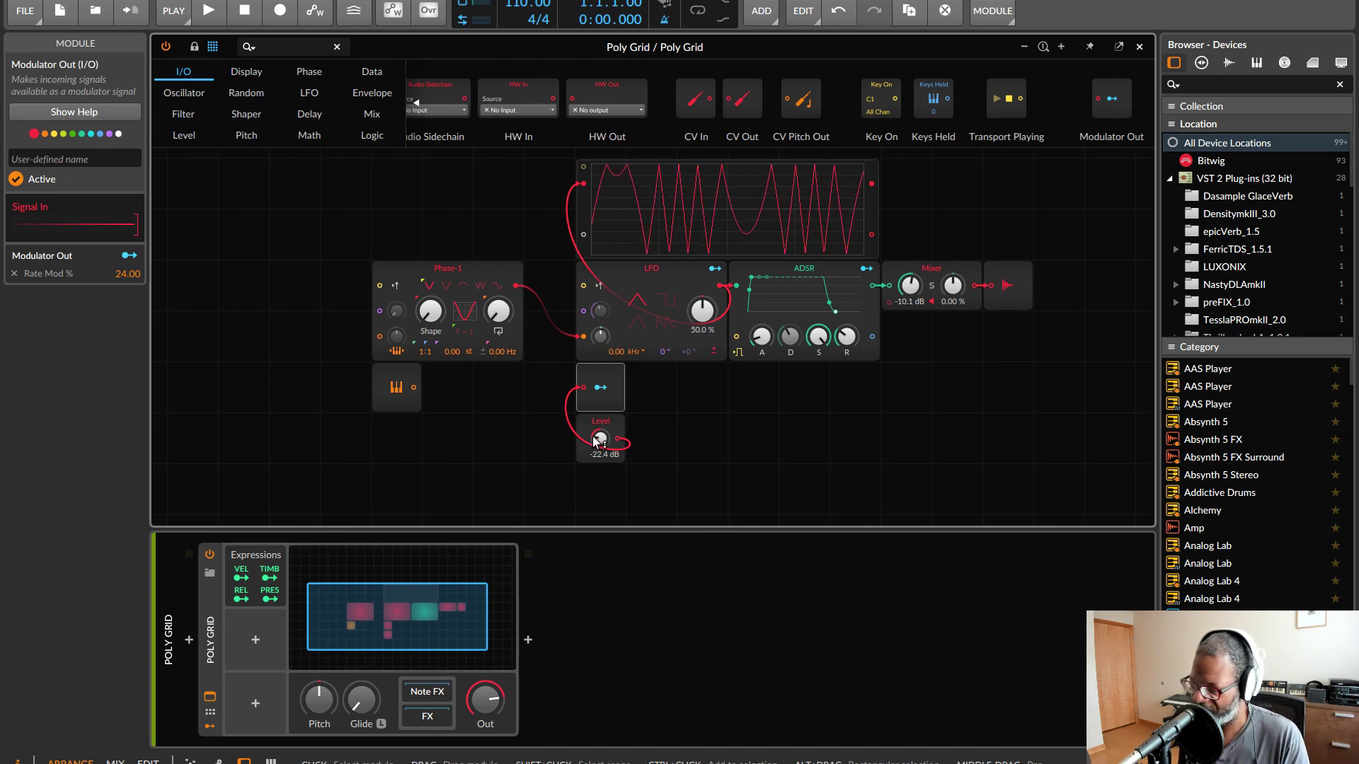
pyautogui.moveTo(598, 439); pyautogui.dragTo(599, 440)
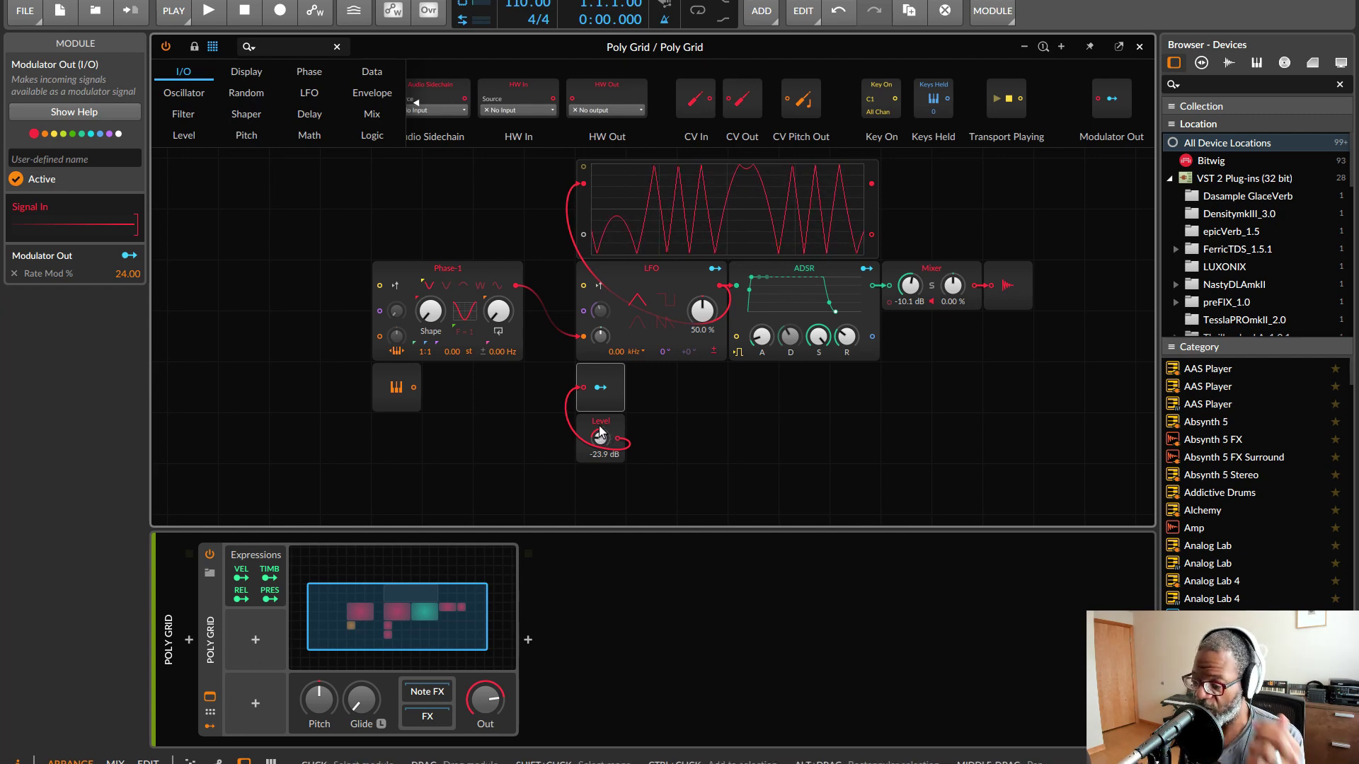
# Add a Value Readout fed by Pitch In and move it beside the Modulator Out.
pyautogui.click(409, 403)
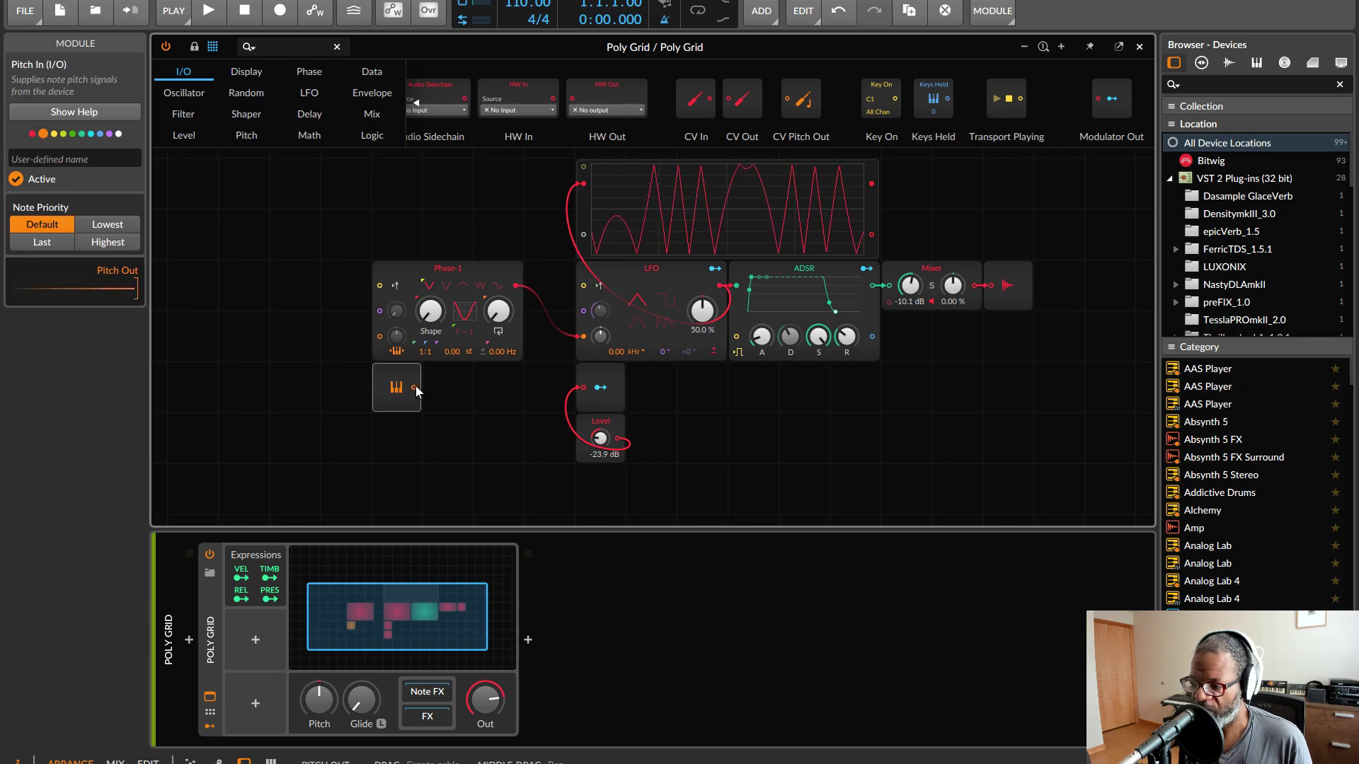
pyautogui.click(246, 71)
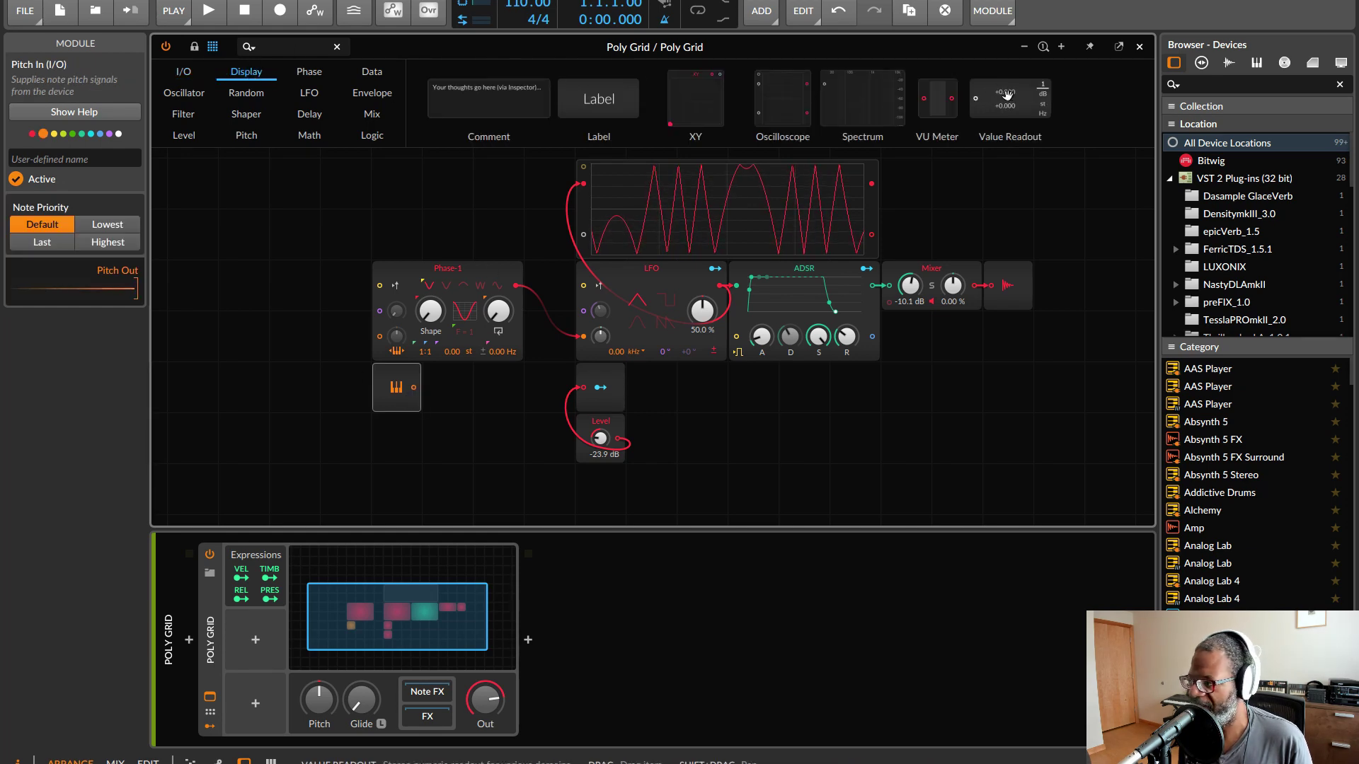
pyautogui.moveTo(1006, 97); pyautogui.dragTo(430, 387)
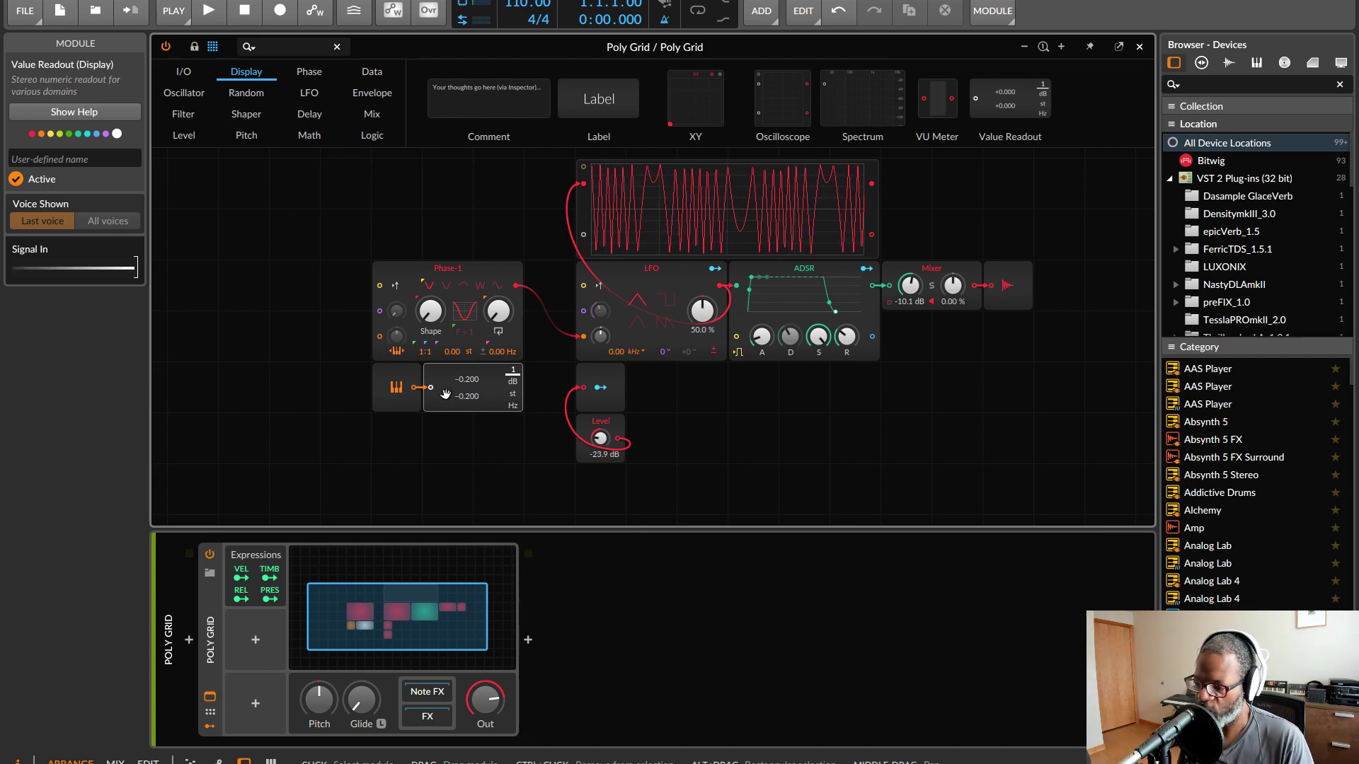
pyautogui.moveTo(445, 396); pyautogui.dragTo(488, 388)
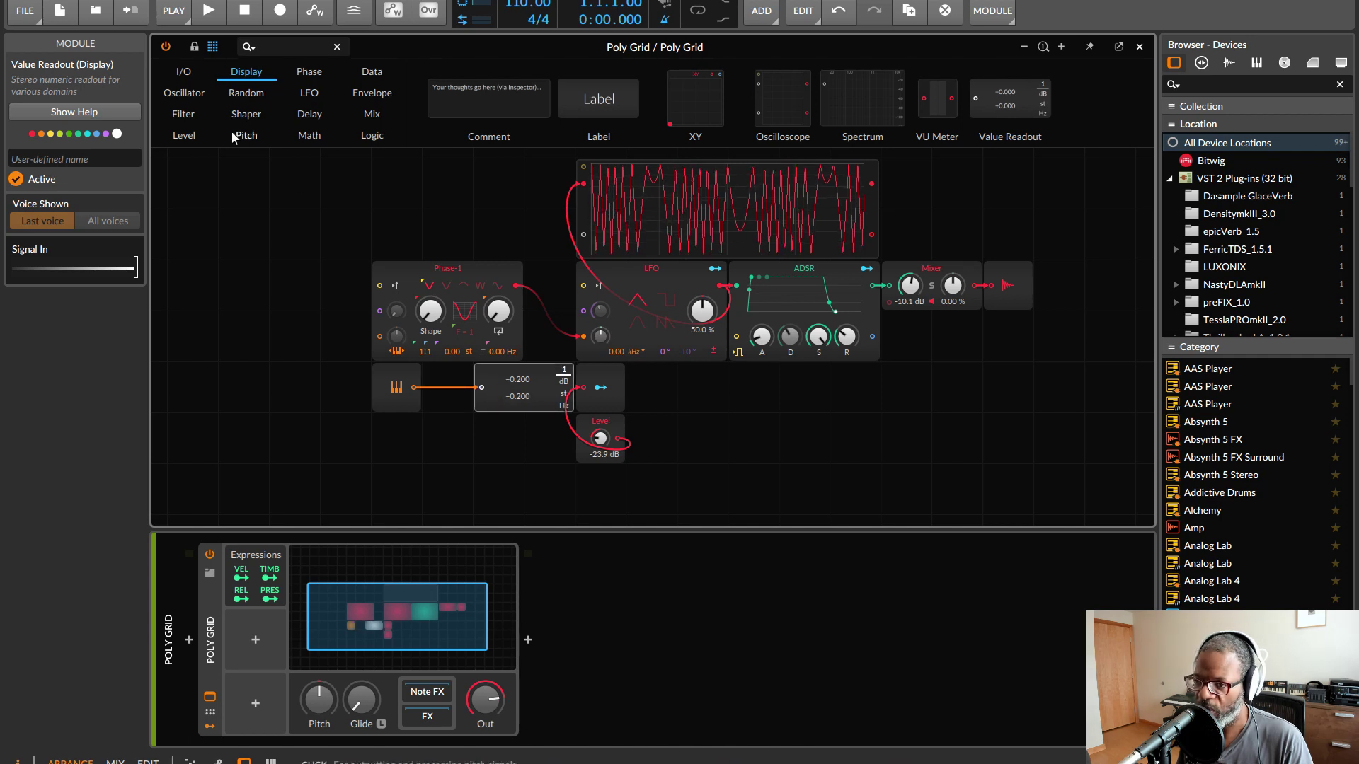
# Insert a Multiply after Pitch In with a 10.00 Constant, and shift the Value Readout right.
pyautogui.click(313, 136)
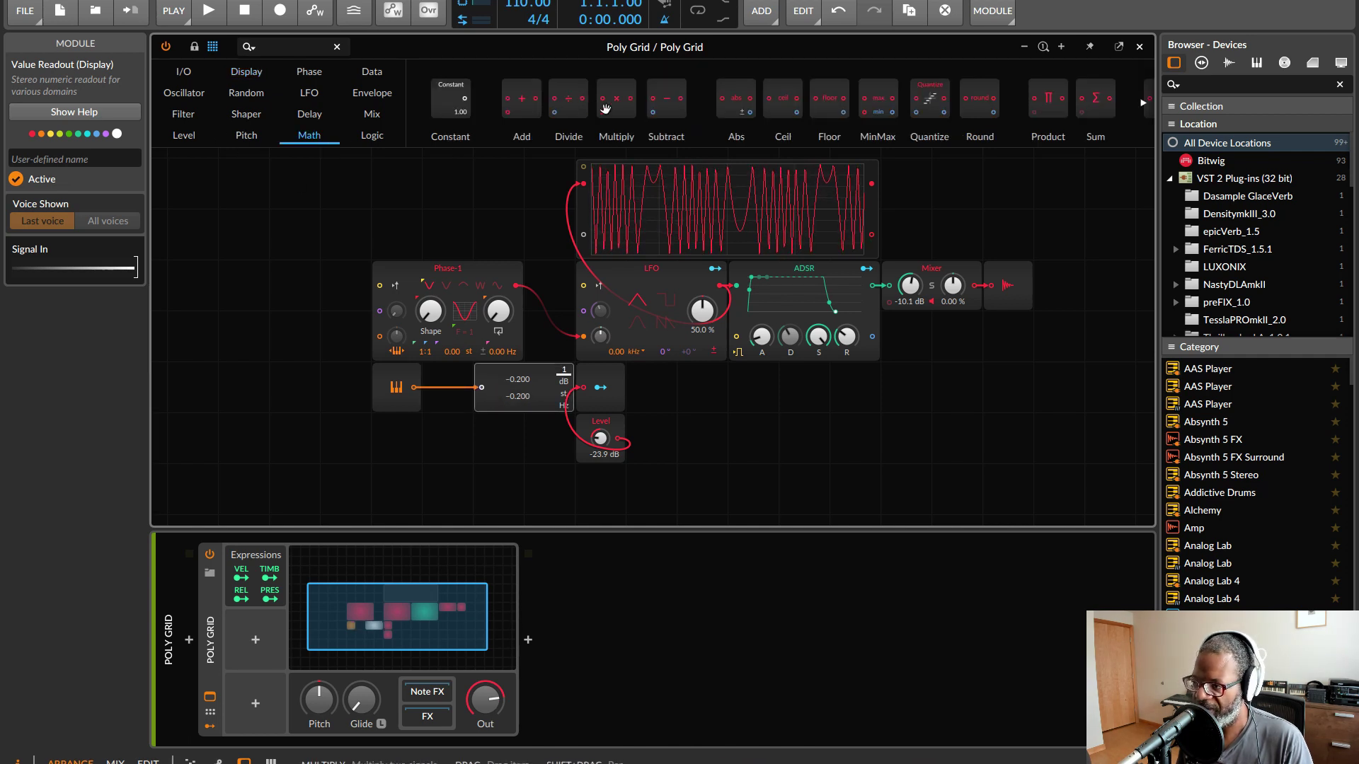
pyautogui.moveTo(617, 99); pyautogui.dragTo(448, 387)
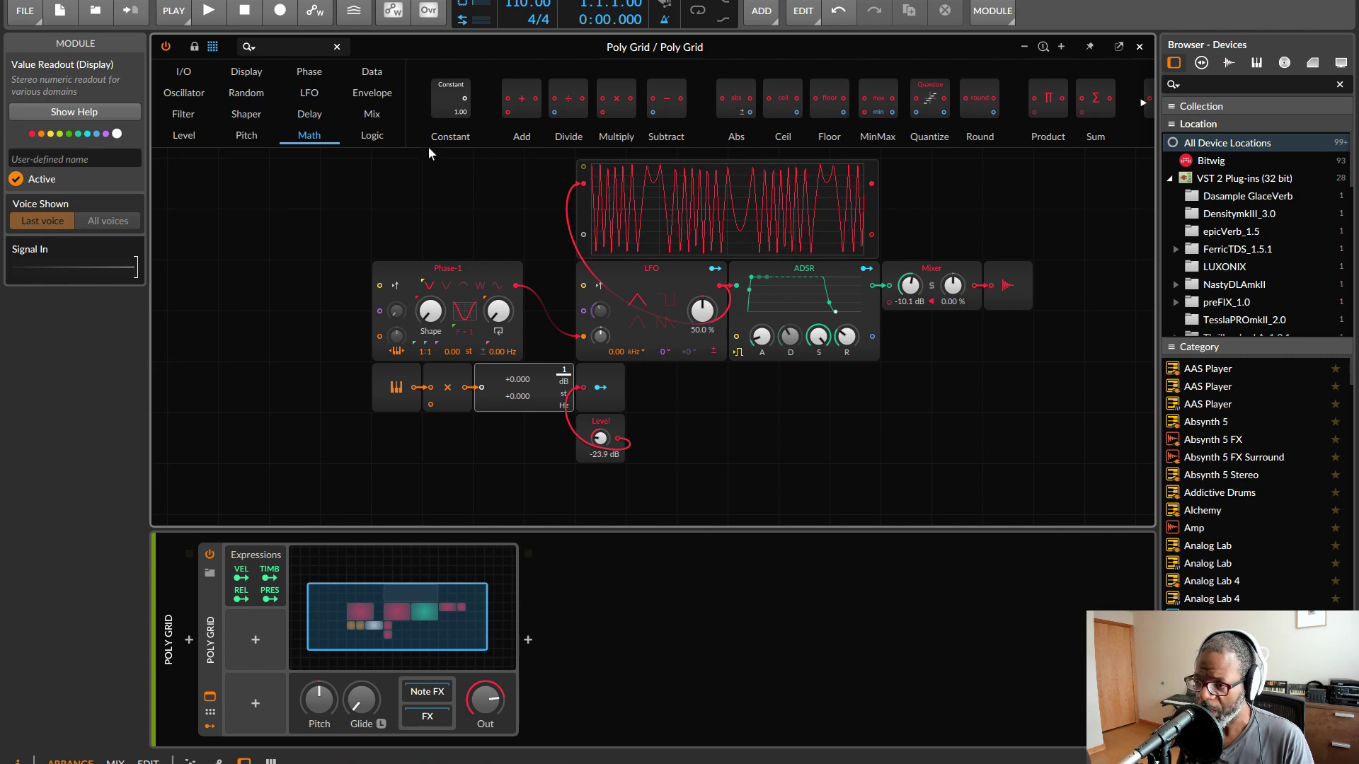
pyautogui.moveTo(447, 104); pyautogui.dragTo(430, 404)
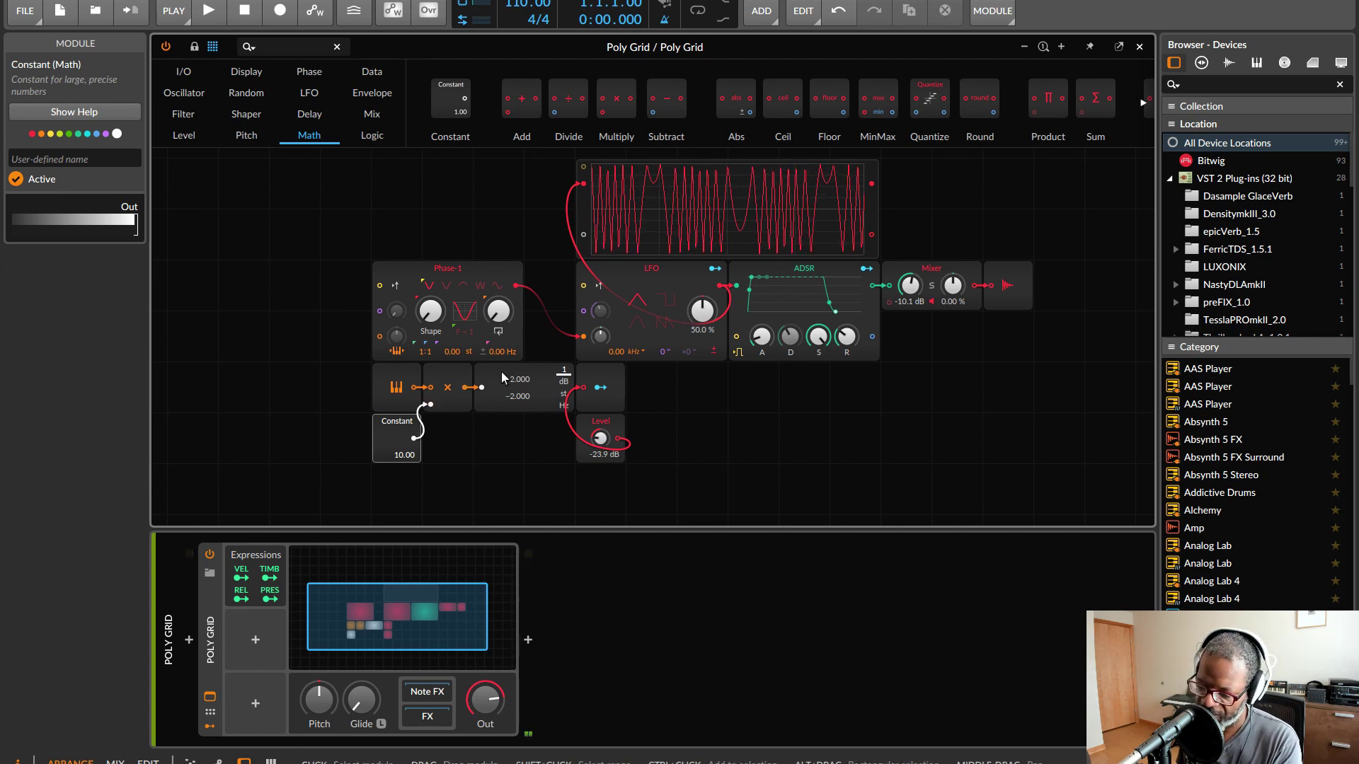
pyautogui.scroll(-1, 501, 373)
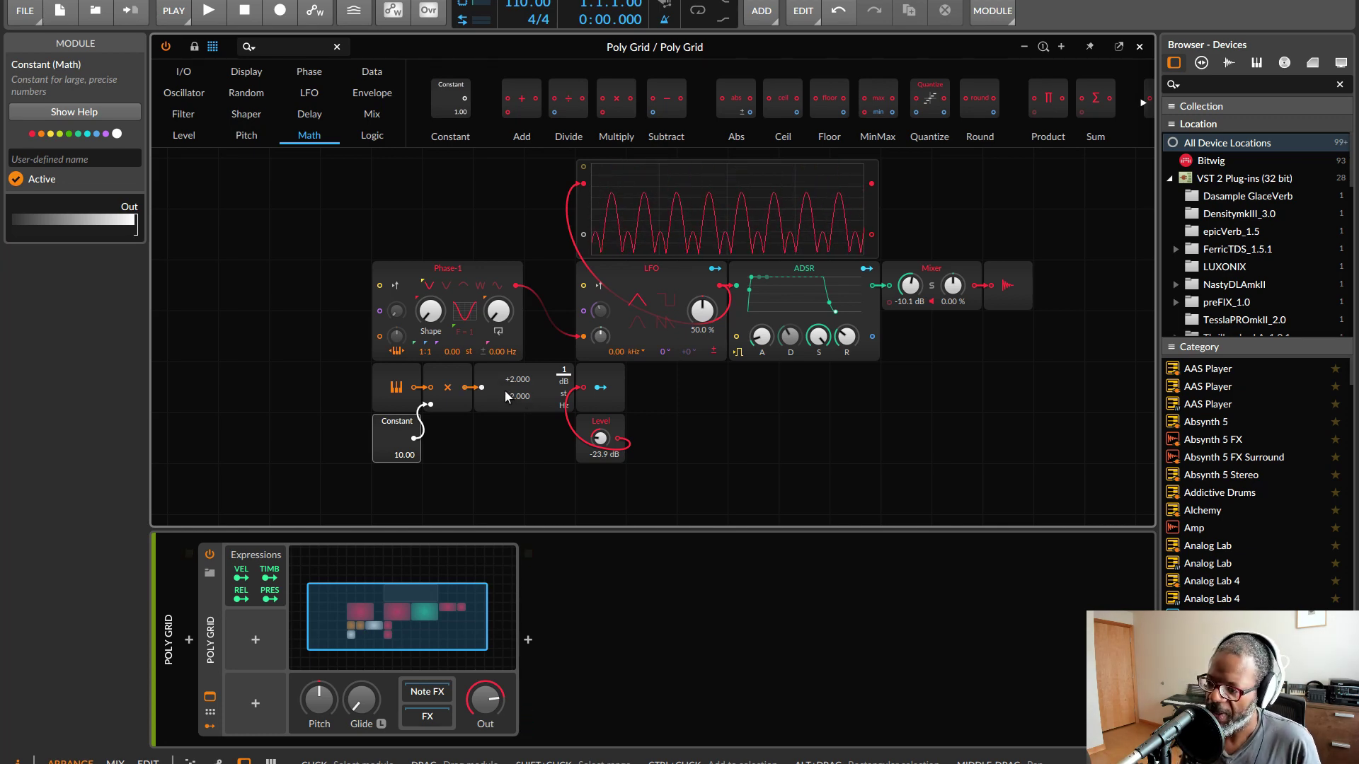
pyautogui.moveTo(504, 391); pyautogui.dragTo(707, 391)
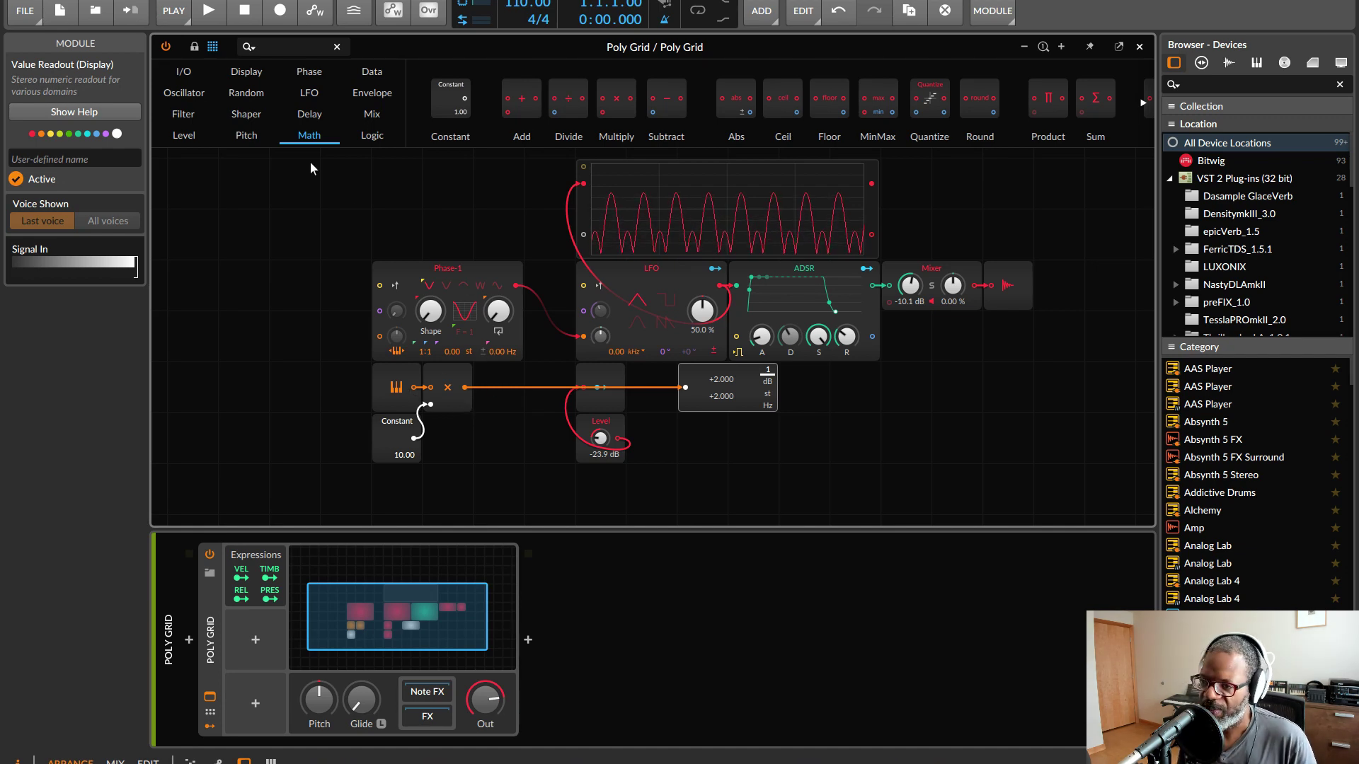
# Insert a second Multiply on the pitch cable fed by Level, and raise Level to -9.4 dB.
pyautogui.moveTo(613, 99)
pyautogui.mouseDown()
pyautogui.moveTo(540, 393)
pyautogui.moveTo(570, 395)
pyautogui.mouseUp()
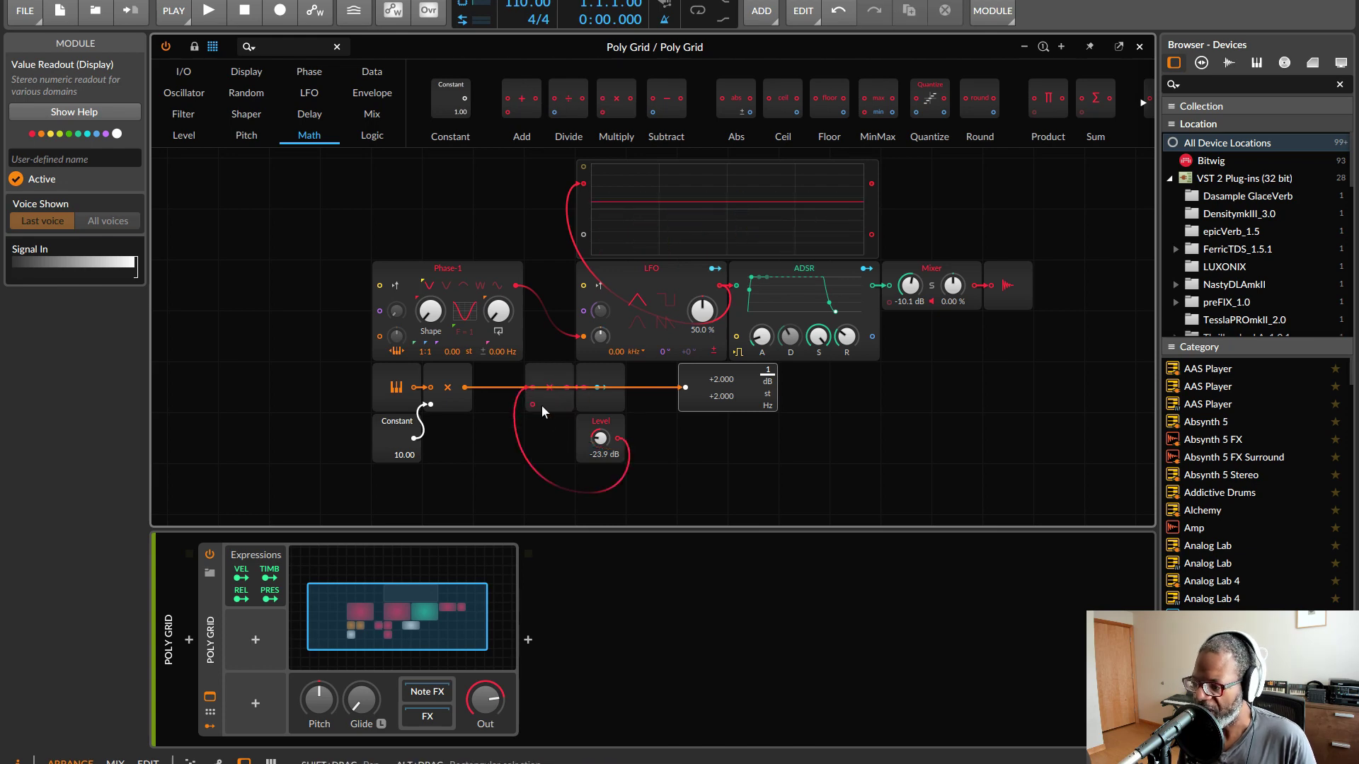
pyautogui.moveTo(599, 439); pyautogui.dragTo(599, 401)
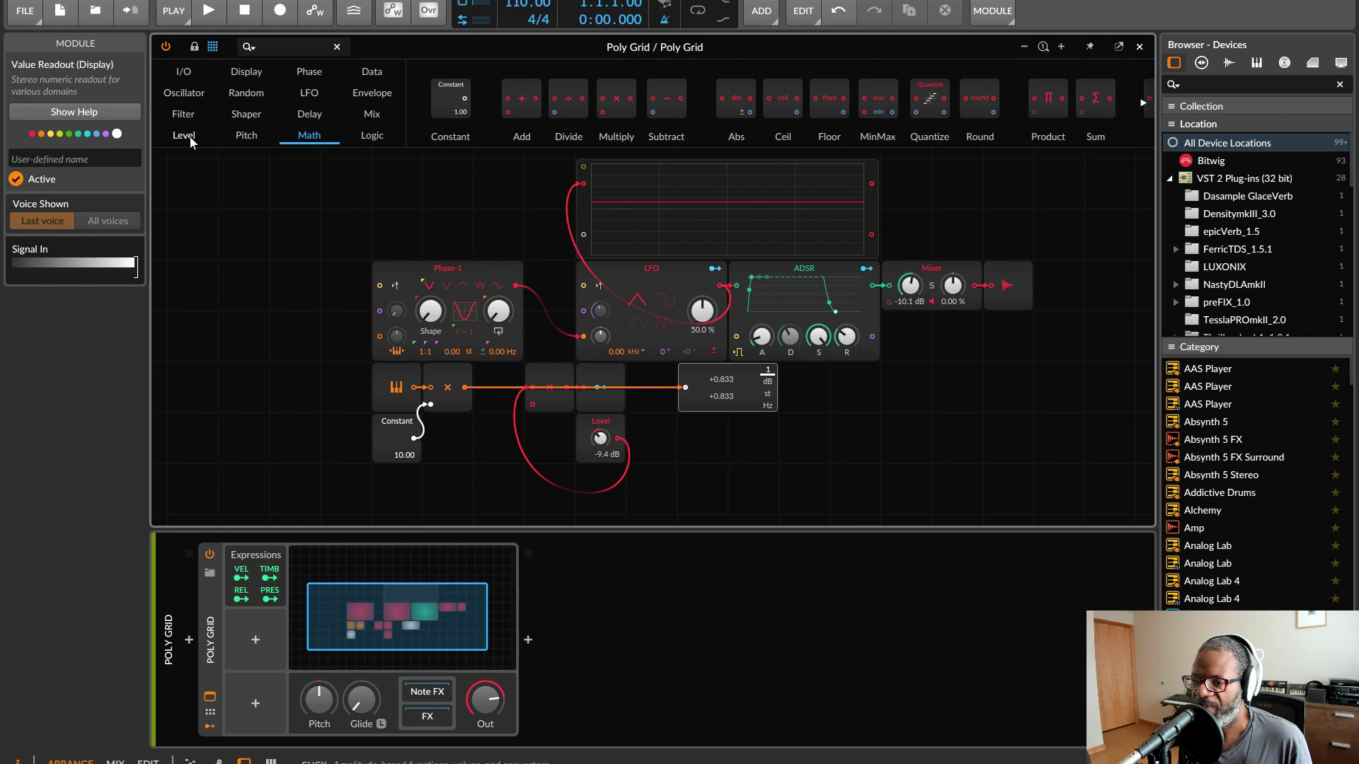
# Place a Phasor above Phase-1 and cable its output into the LFO's phase input.
pyautogui.click(309, 71)
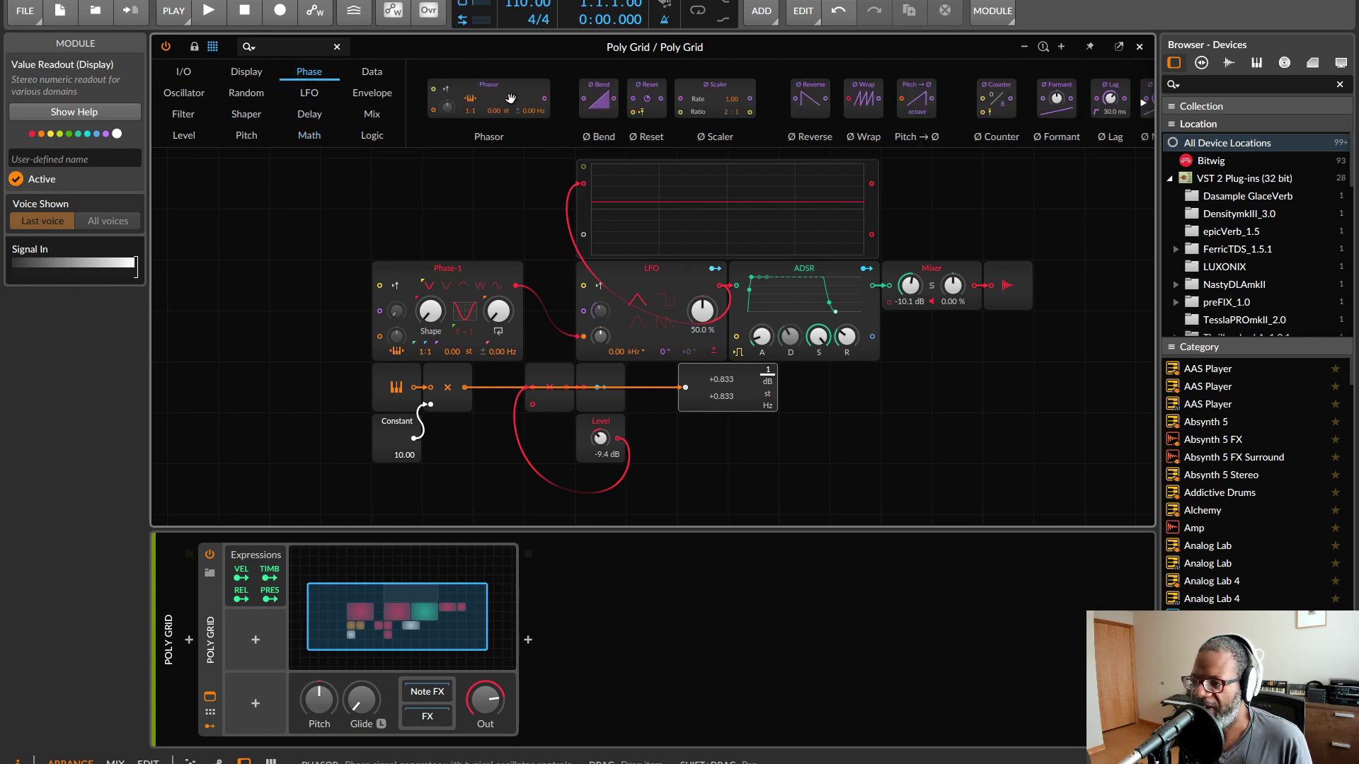
pyautogui.moveTo(509, 103); pyautogui.dragTo(396, 256)
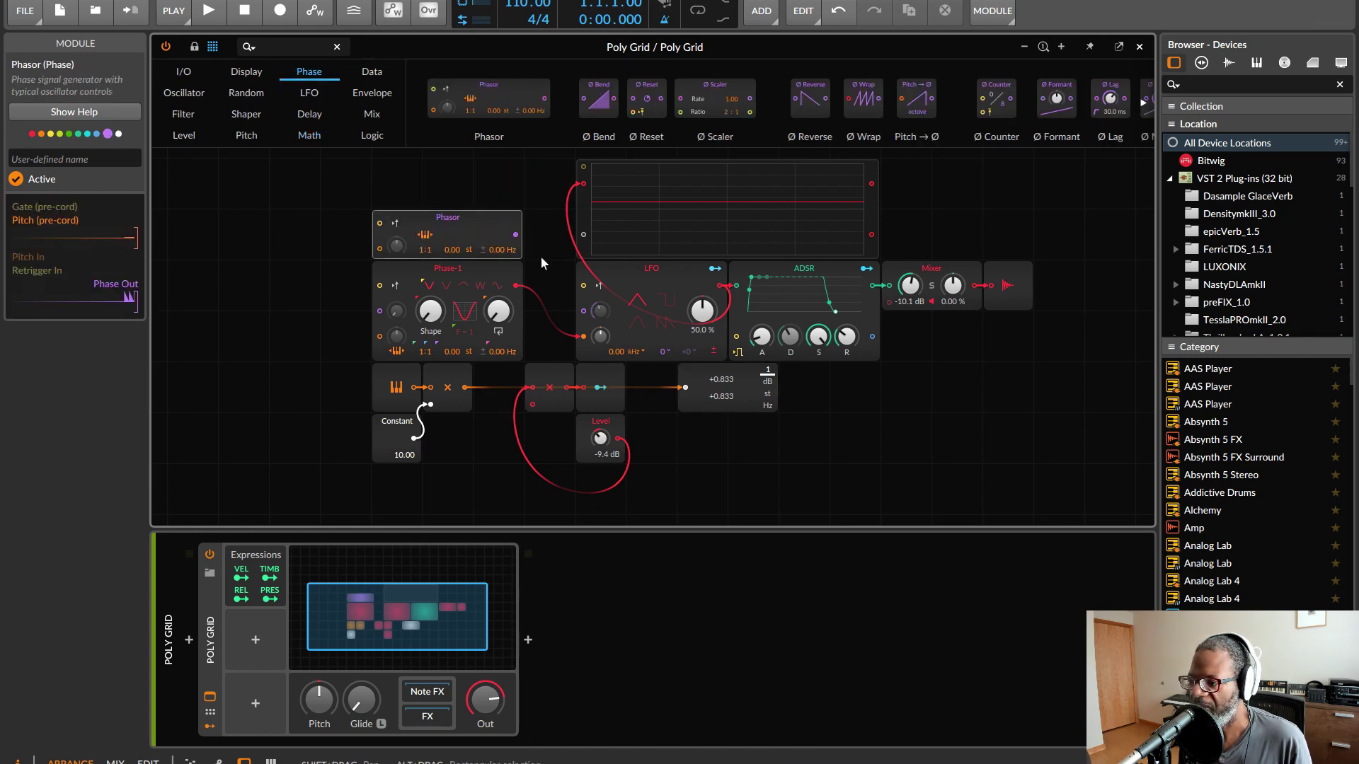
pyautogui.moveTo(516, 235); pyautogui.dragTo(601, 268)
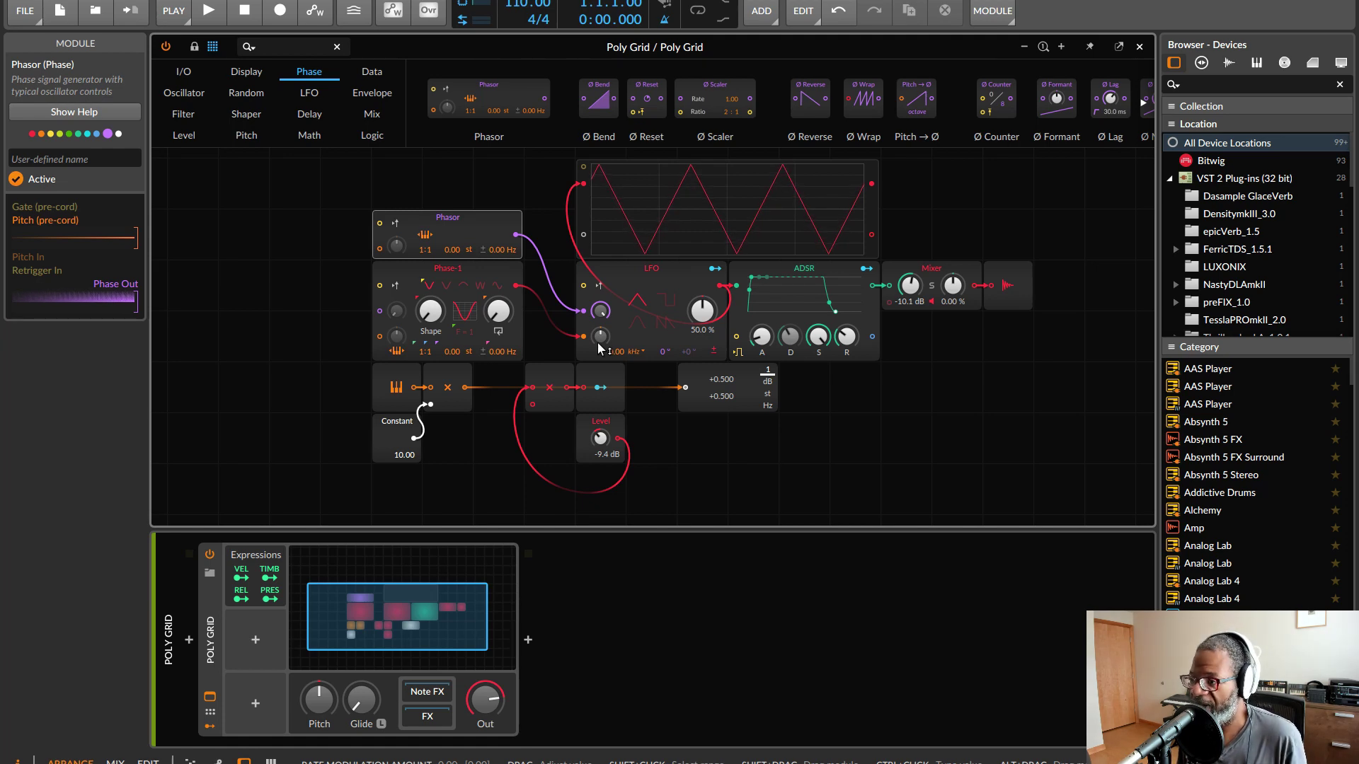
# Add a Power (x^y) module from the math modules below the patch.
pyautogui.click(309, 135)
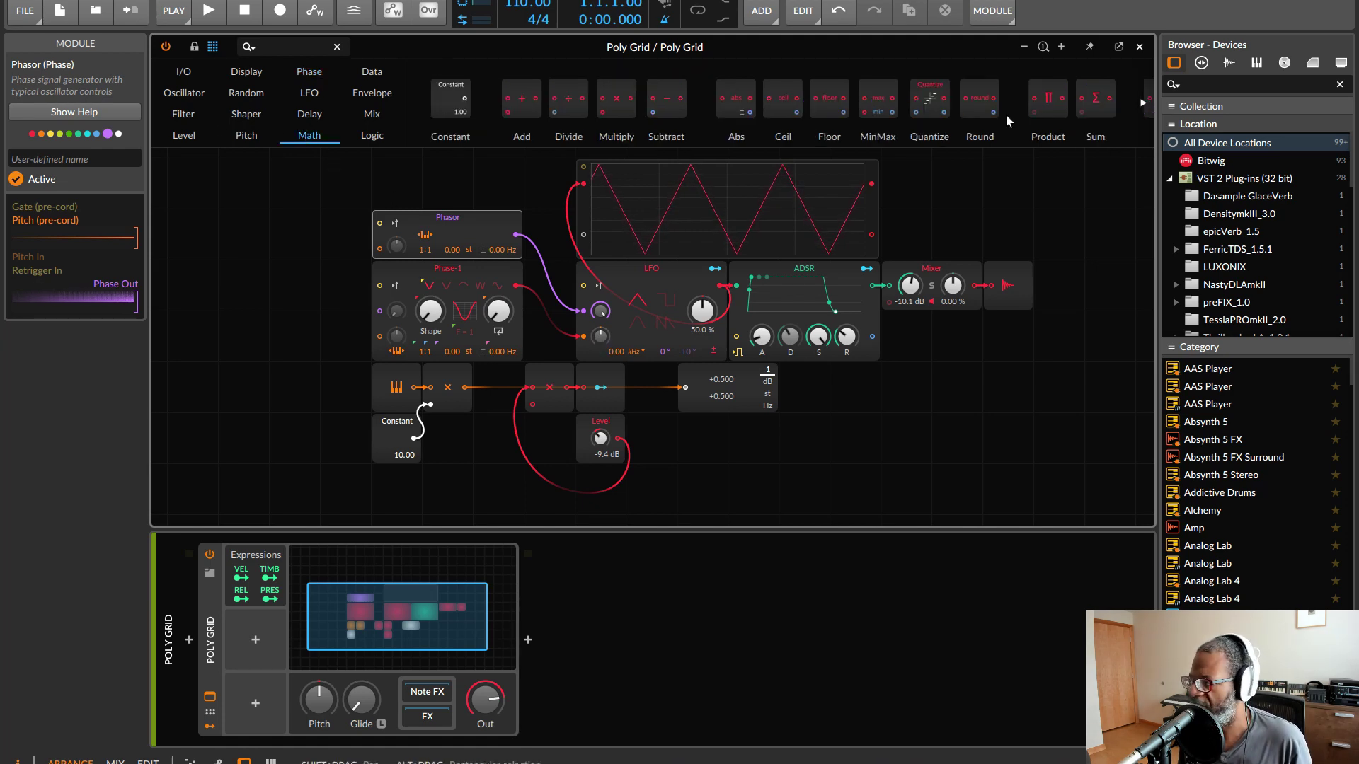
pyautogui.scroll(-3, 1102, 104)
pyautogui.moveTo(1072, 101); pyautogui.dragTo(508, 453)
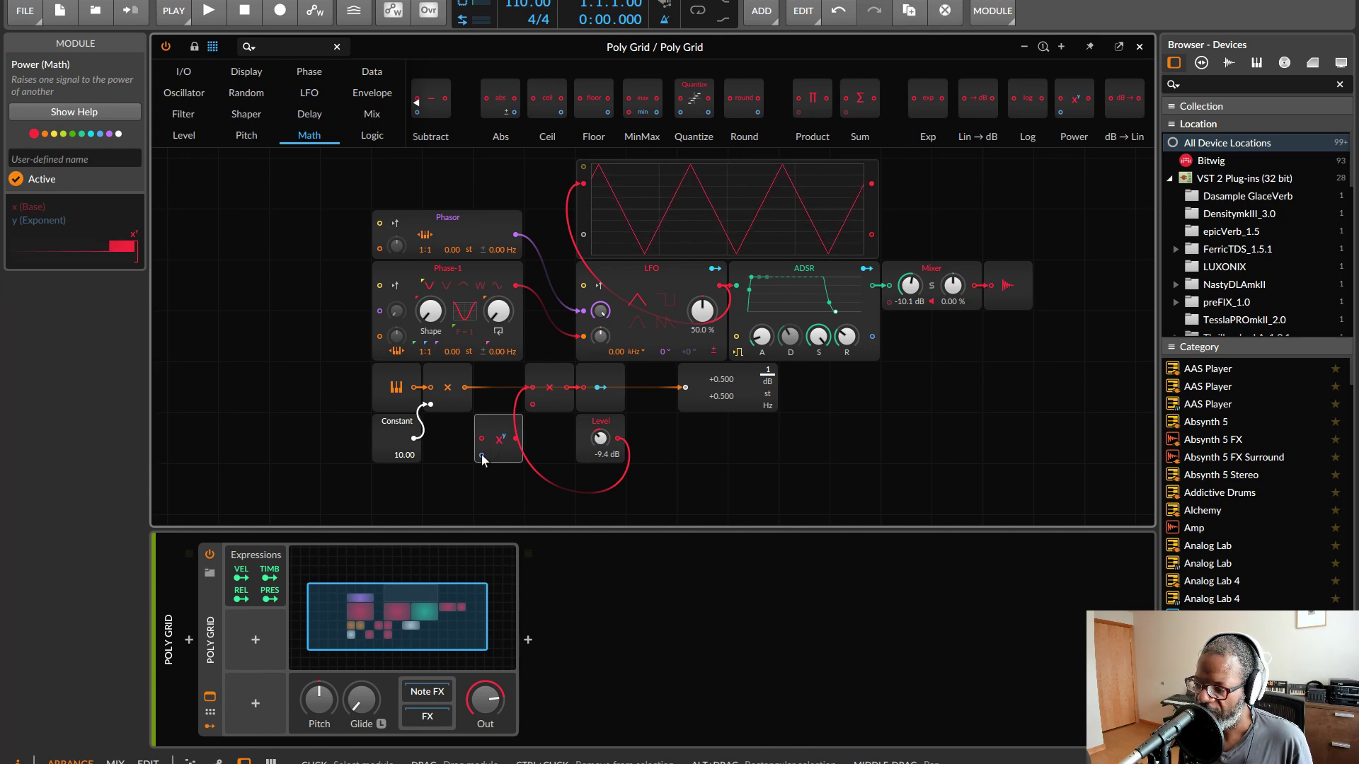
# Add a second Constant set to 2.00 and cable the Multiply result into x^y's lower input.
pyautogui.scroll(4, 444, 126)
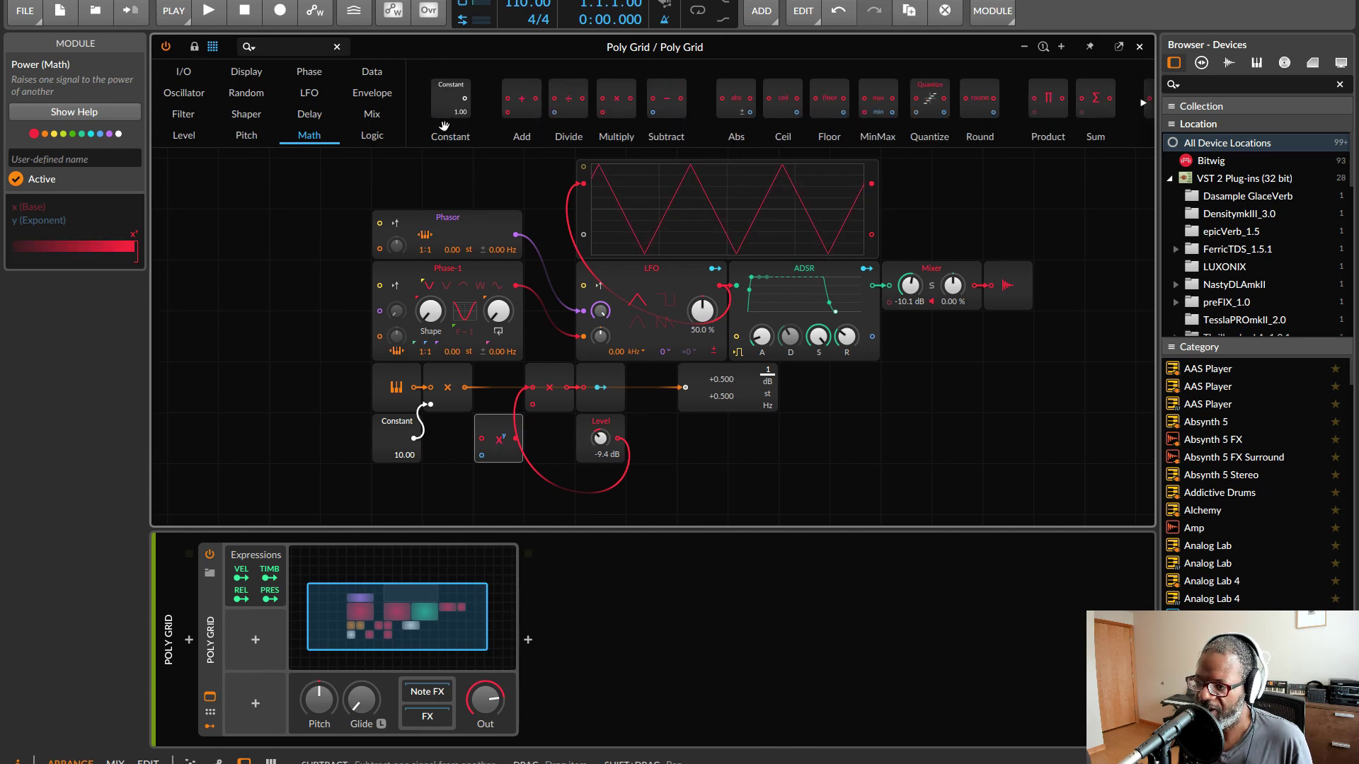
pyautogui.moveTo(444, 125); pyautogui.dragTo(460, 452)
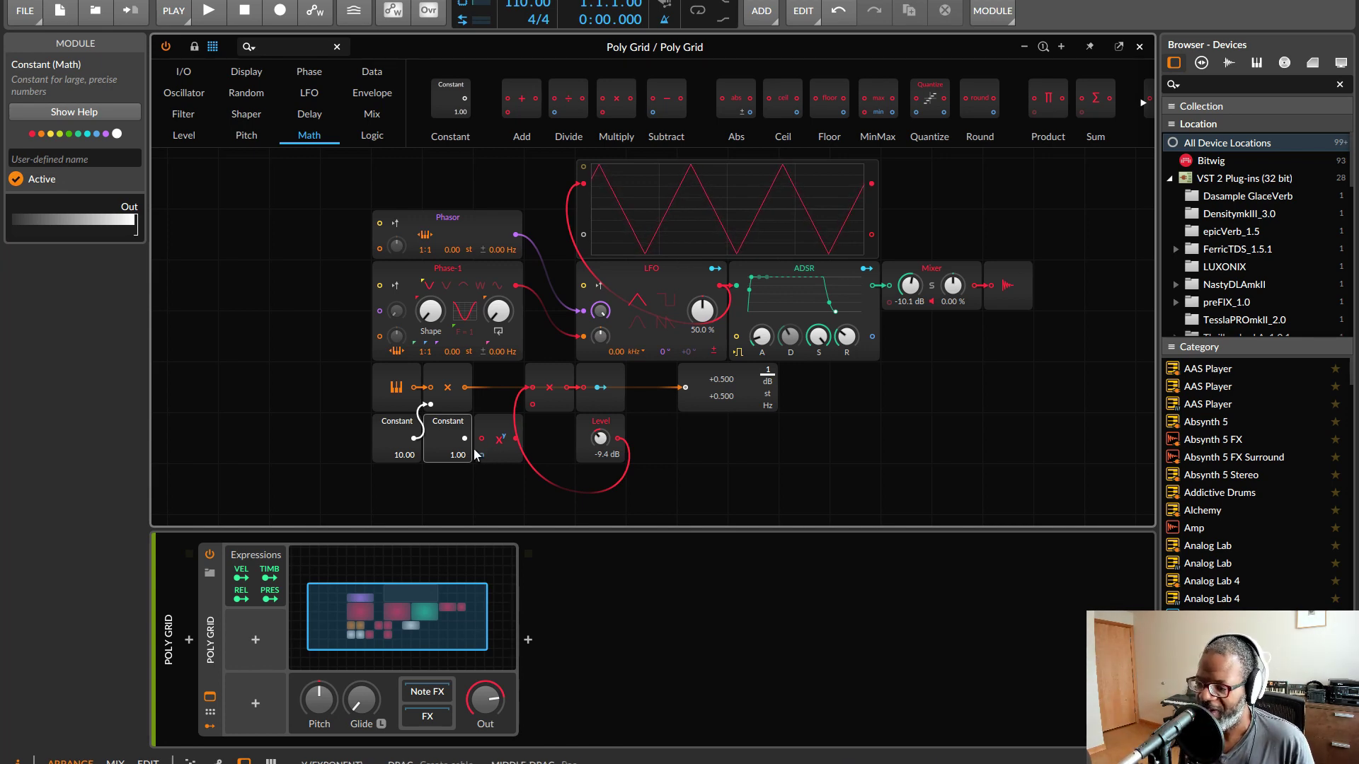
pyautogui.moveTo(461, 465); pyautogui.dragTo(481, 439)
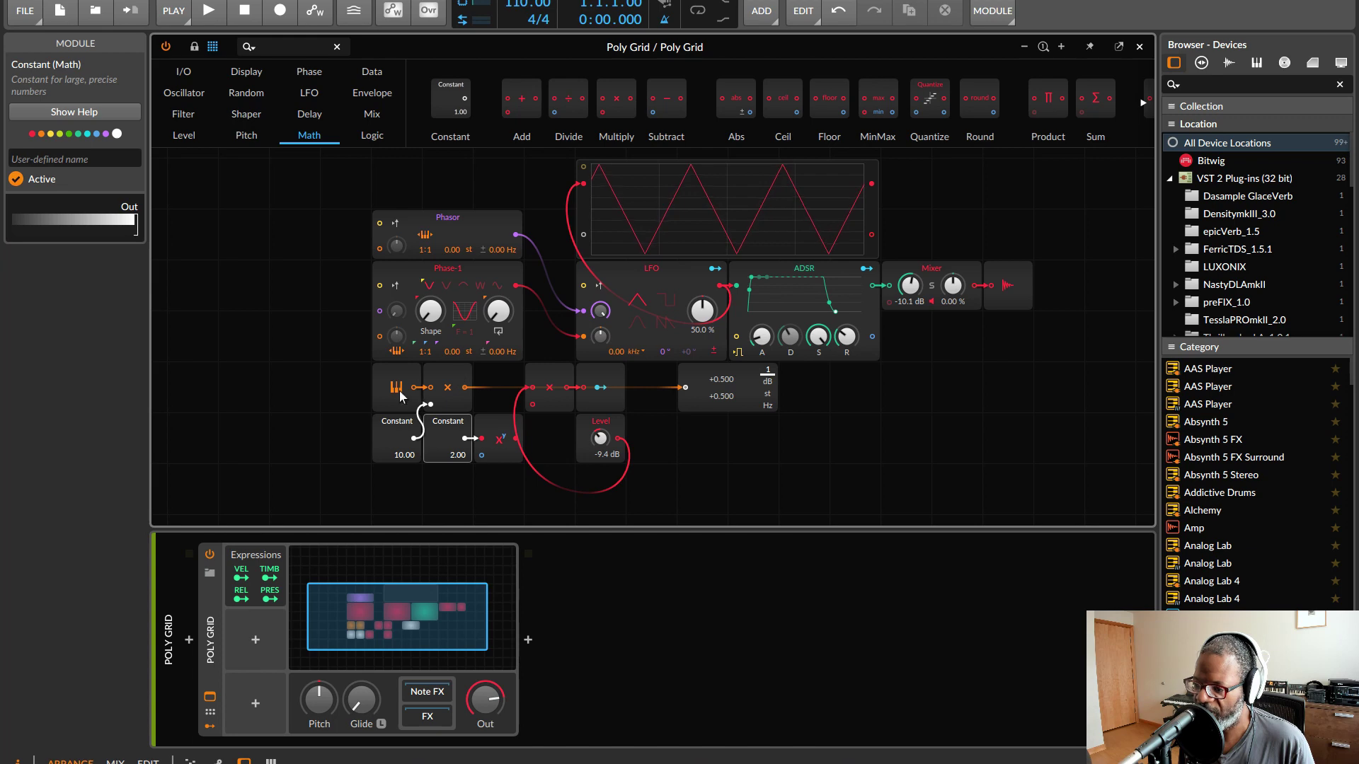
pyautogui.moveTo(464, 387); pyautogui.dragTo(481, 456)
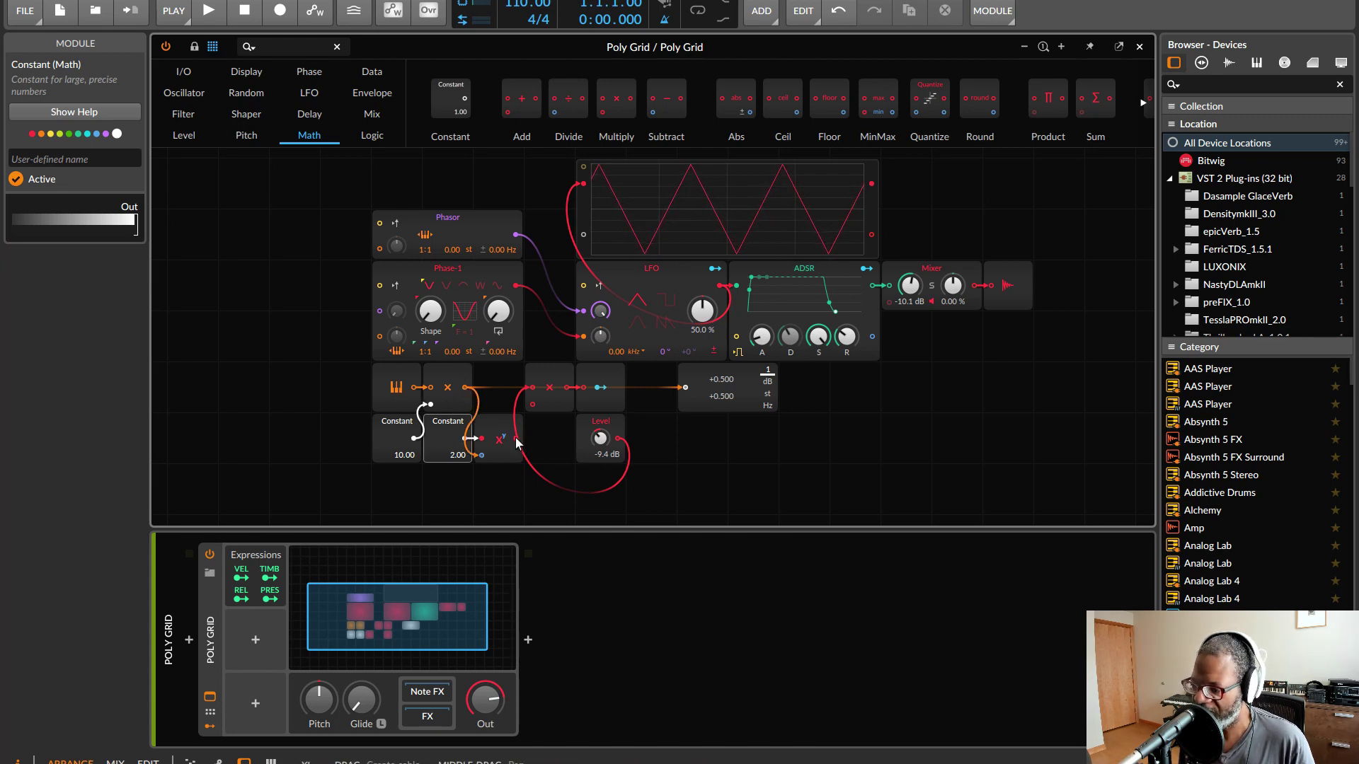
# Cable the x^y output into the Value Readout and scroll the test value to compare power-of-two results.
pyautogui.moveTo(517, 442); pyautogui.dragTo(685, 387)
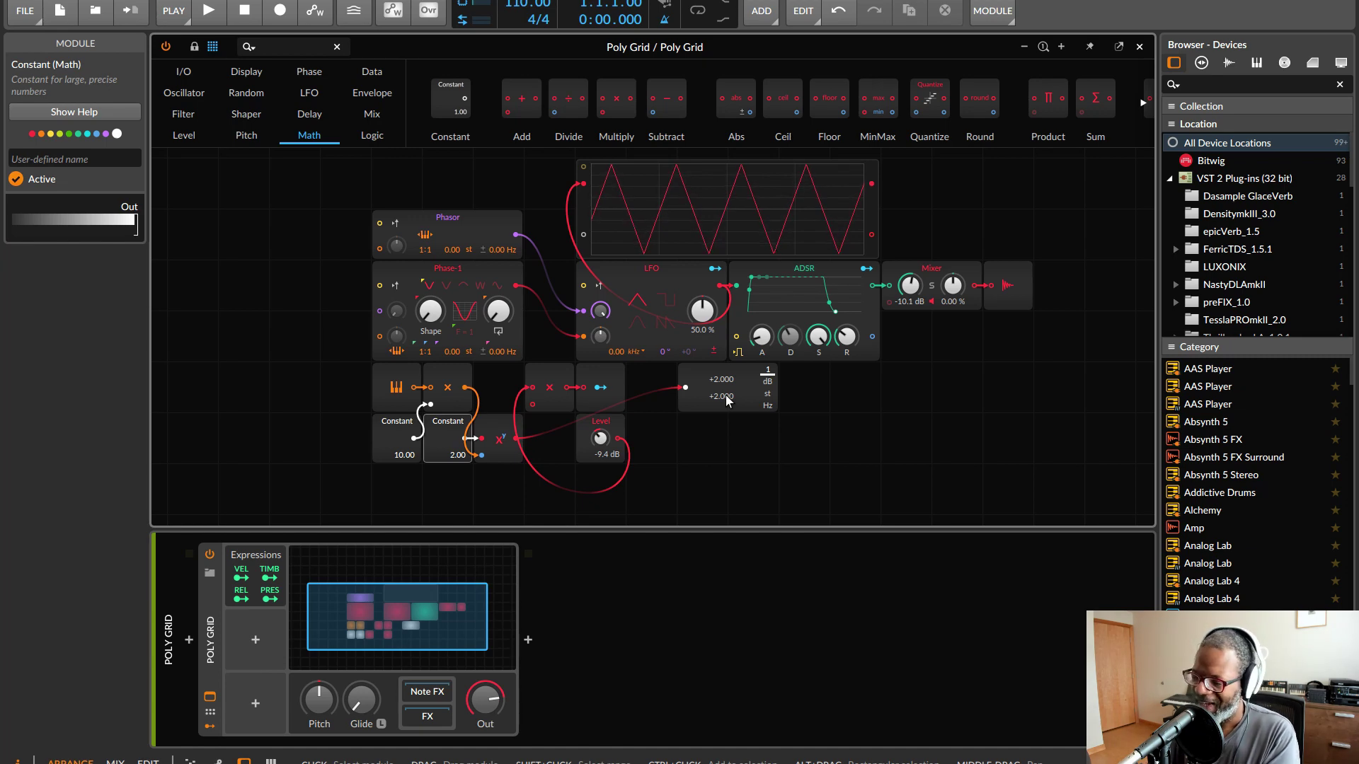
pyautogui.scroll(2, 725, 401)
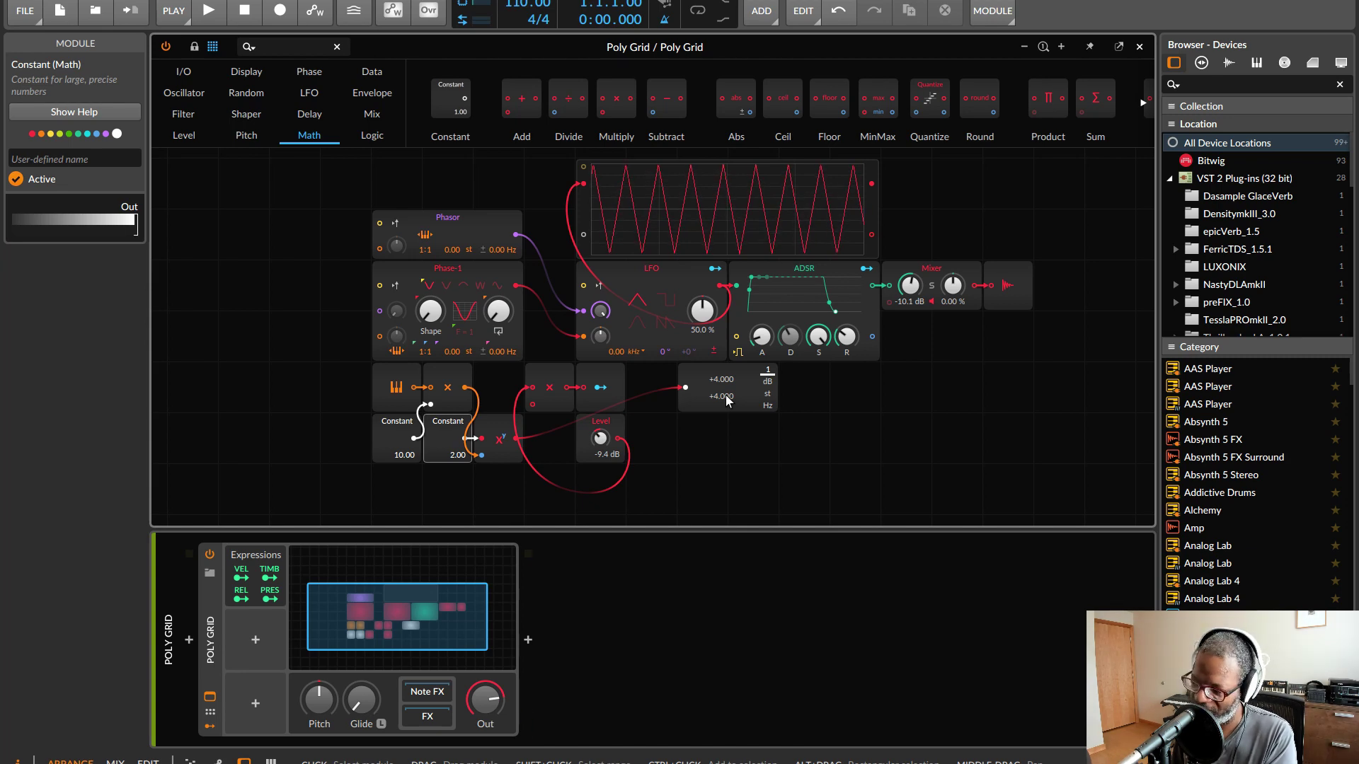
pyautogui.scroll(-5, 726, 401)
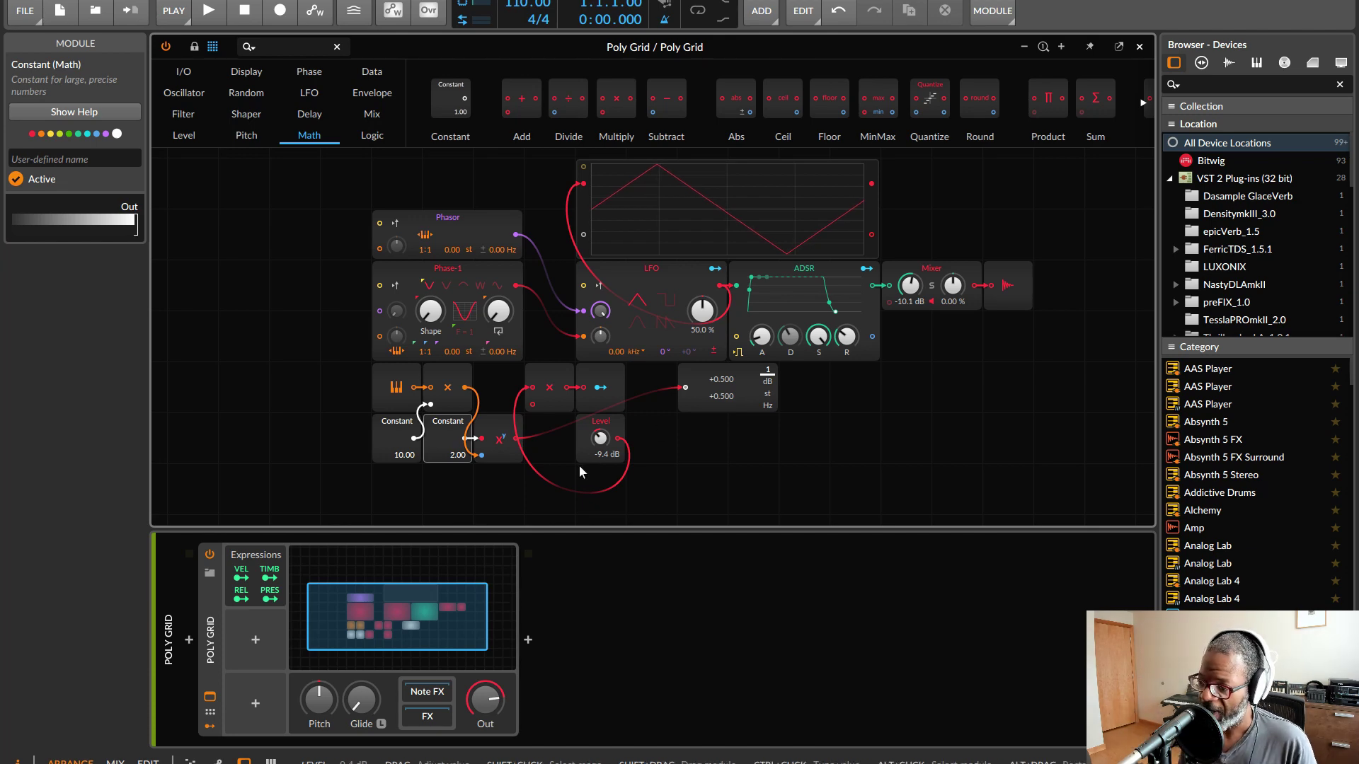
# Patch x^y into the second Multiply, lower Level to -20.0 dB, and delete the Value Readout.
pyautogui.moveTo(518, 439); pyautogui.dragTo(533, 405)
pyautogui.moveTo(601, 437)
pyautogui.mouseDown()
pyautogui.moveTo(600, 456)
pyautogui.moveTo(600, 437)
pyautogui.mouseUp()
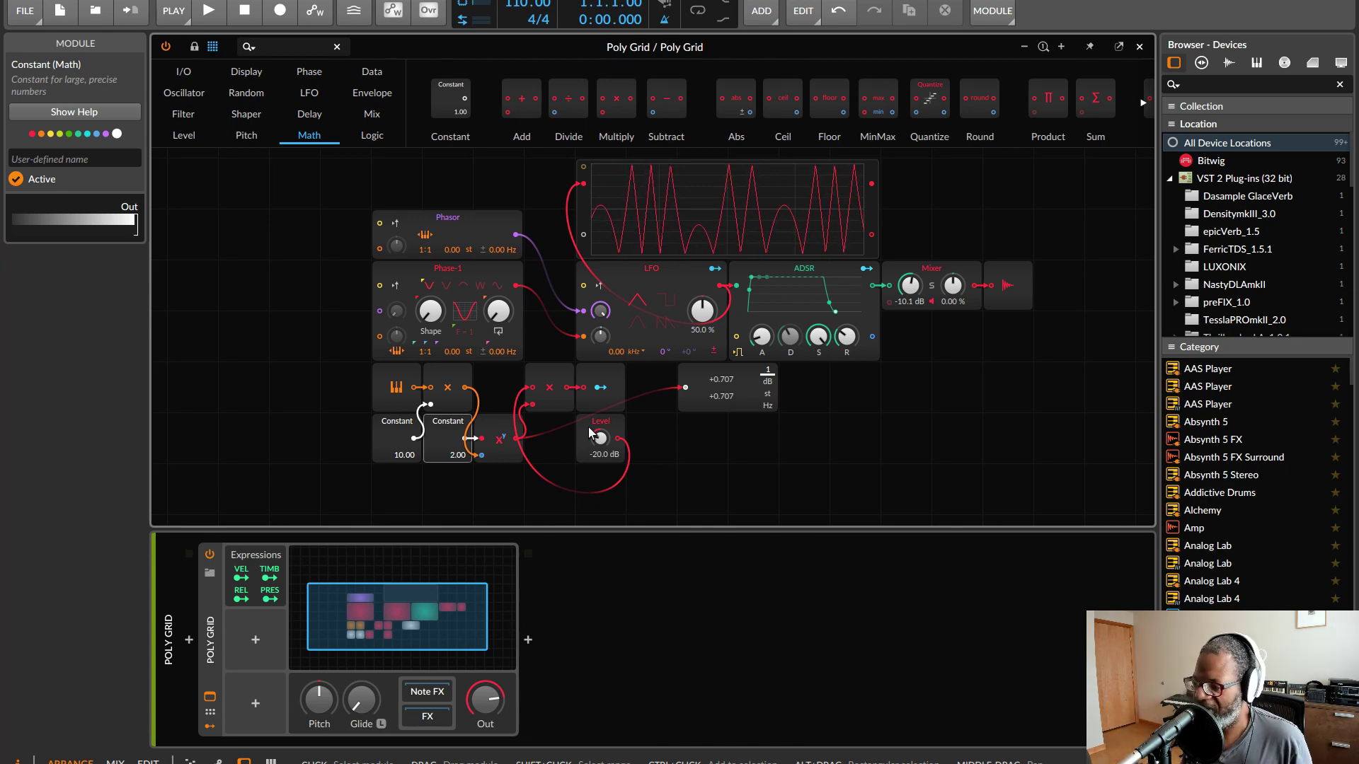
pyautogui.click(711, 401)
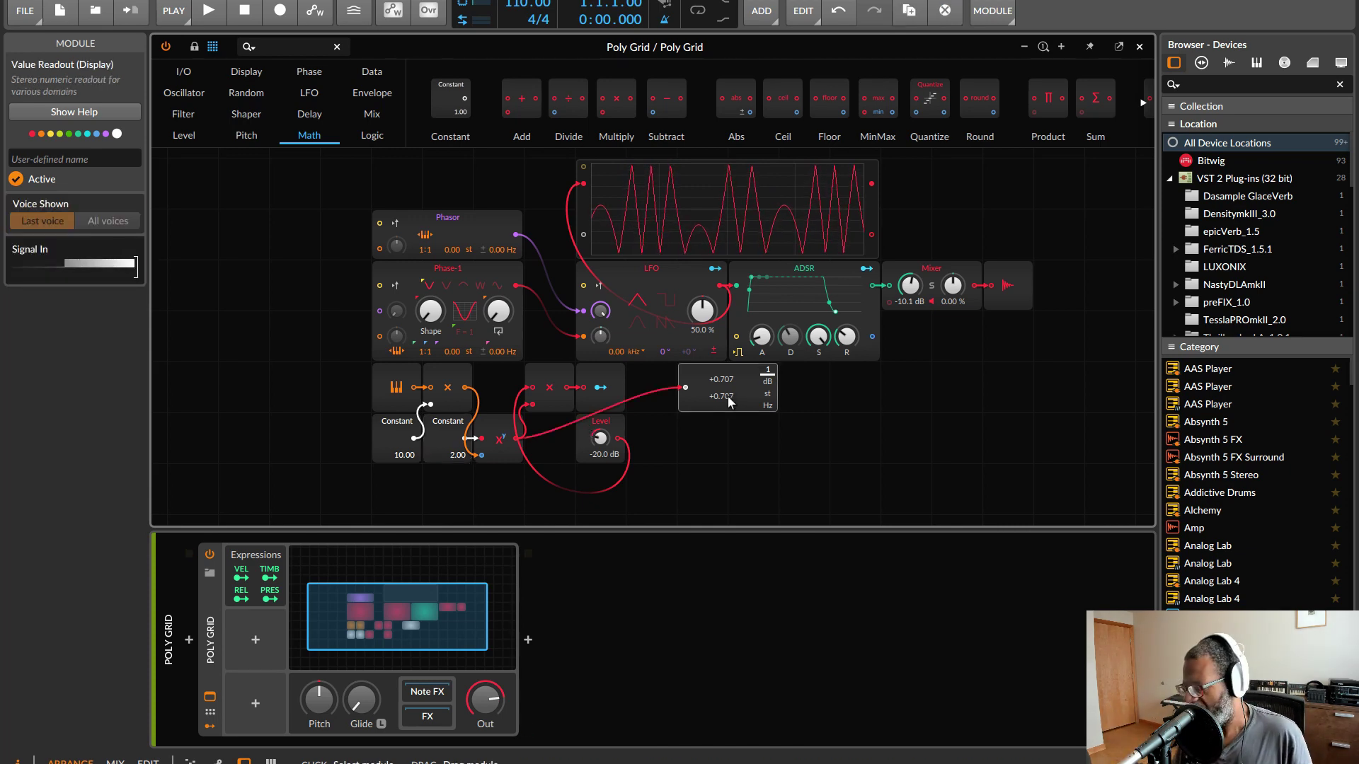
pyautogui.press('Delete')
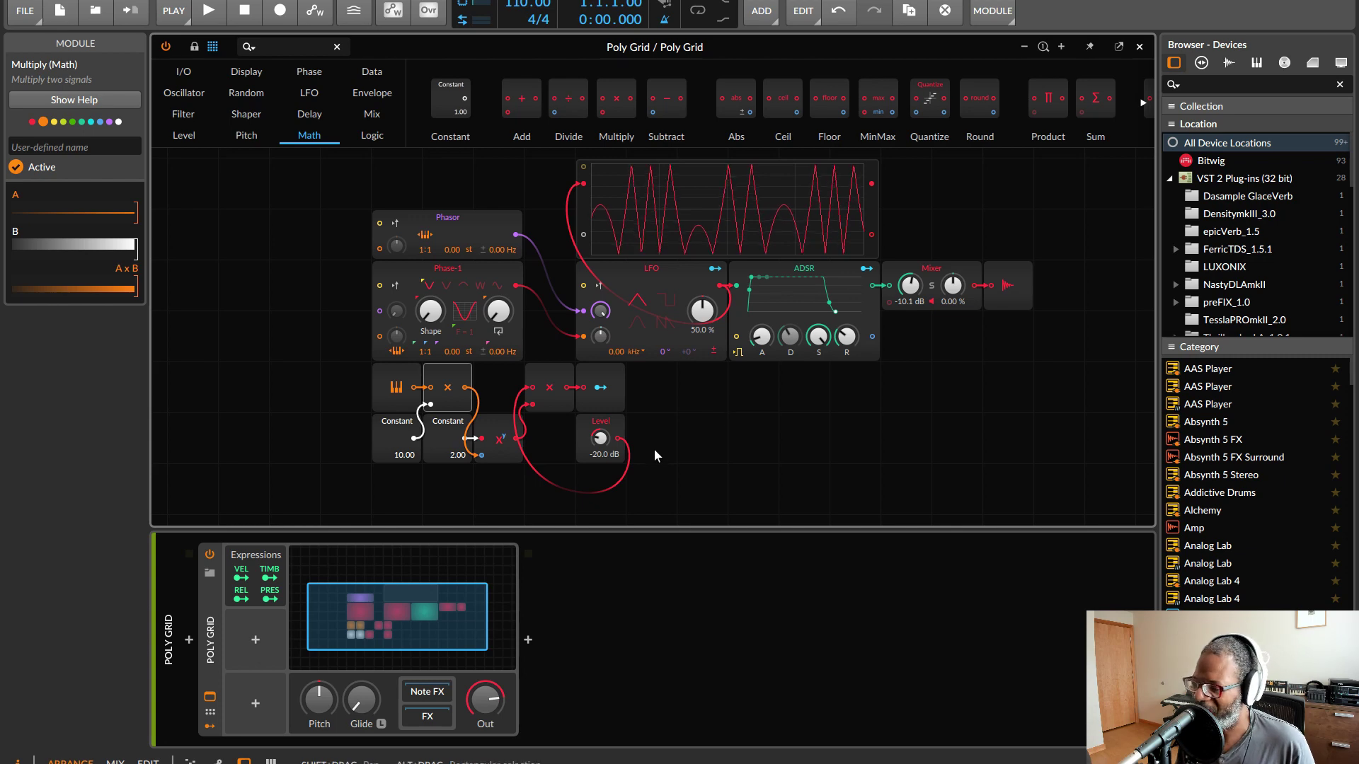
# Lengthen the ADSR envelope's decay to about 2.09 s.
pyautogui.moveTo(654, 458); pyautogui.dragTo(524, 365)
pyautogui.click(561, 379)
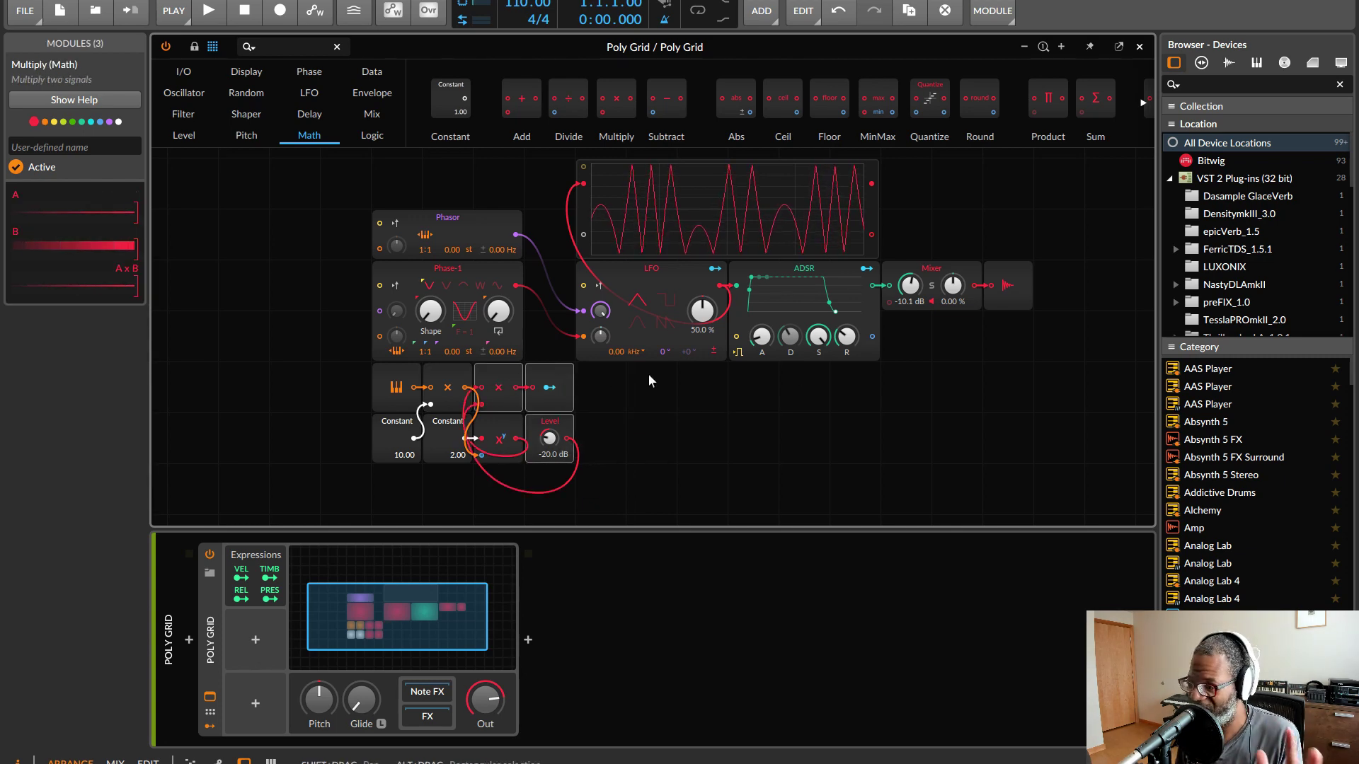
pyautogui.click(777, 280)
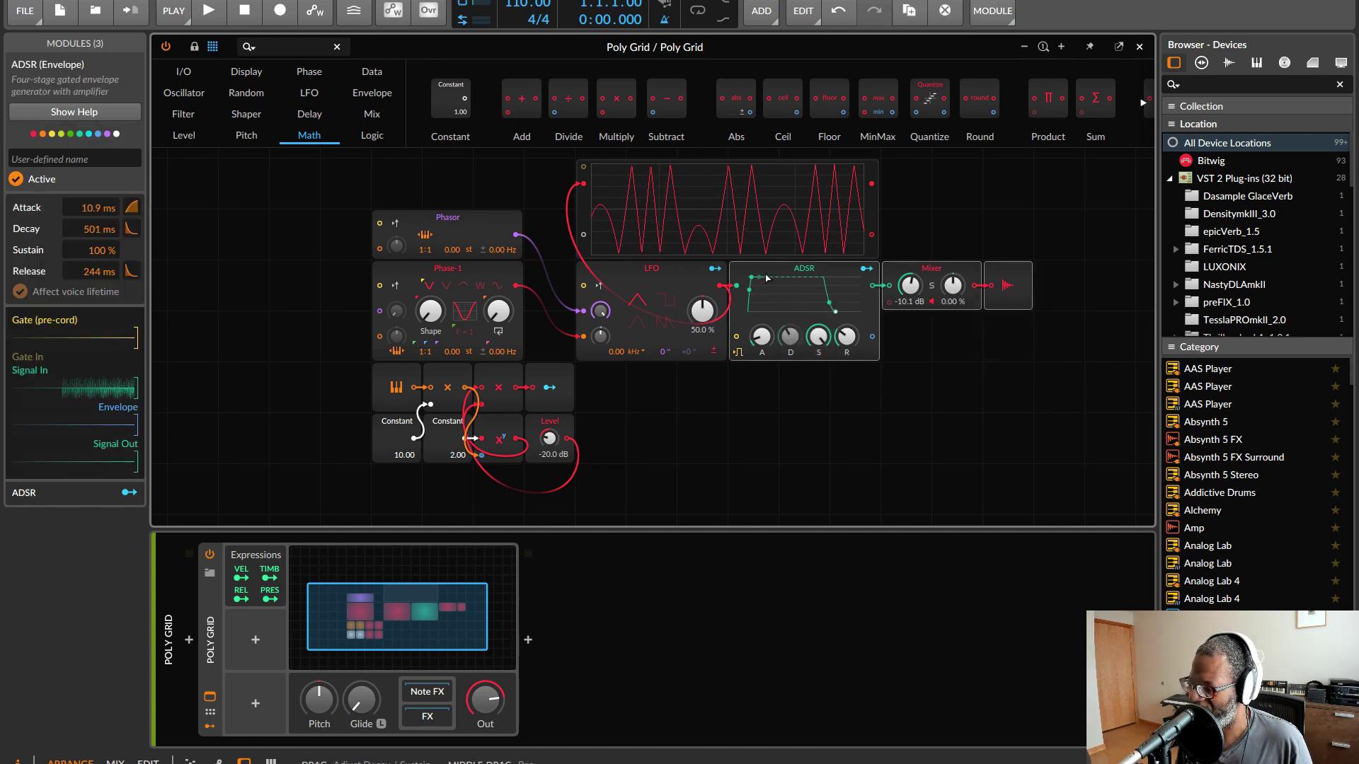
pyautogui.moveTo(777, 277); pyautogui.dragTo(806, 275)
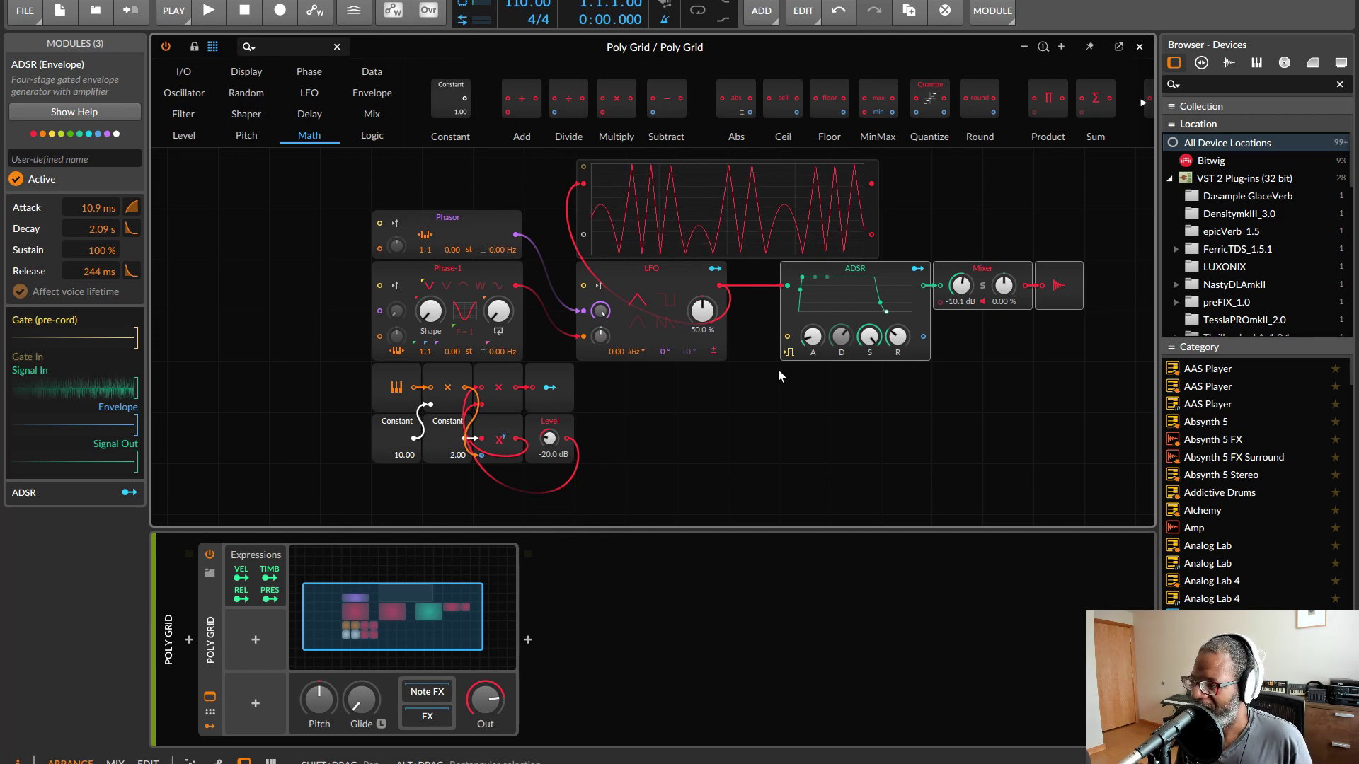
# Insert a Select module between the LFO and ADSR, with a Button below it.
pyautogui.click(373, 115)
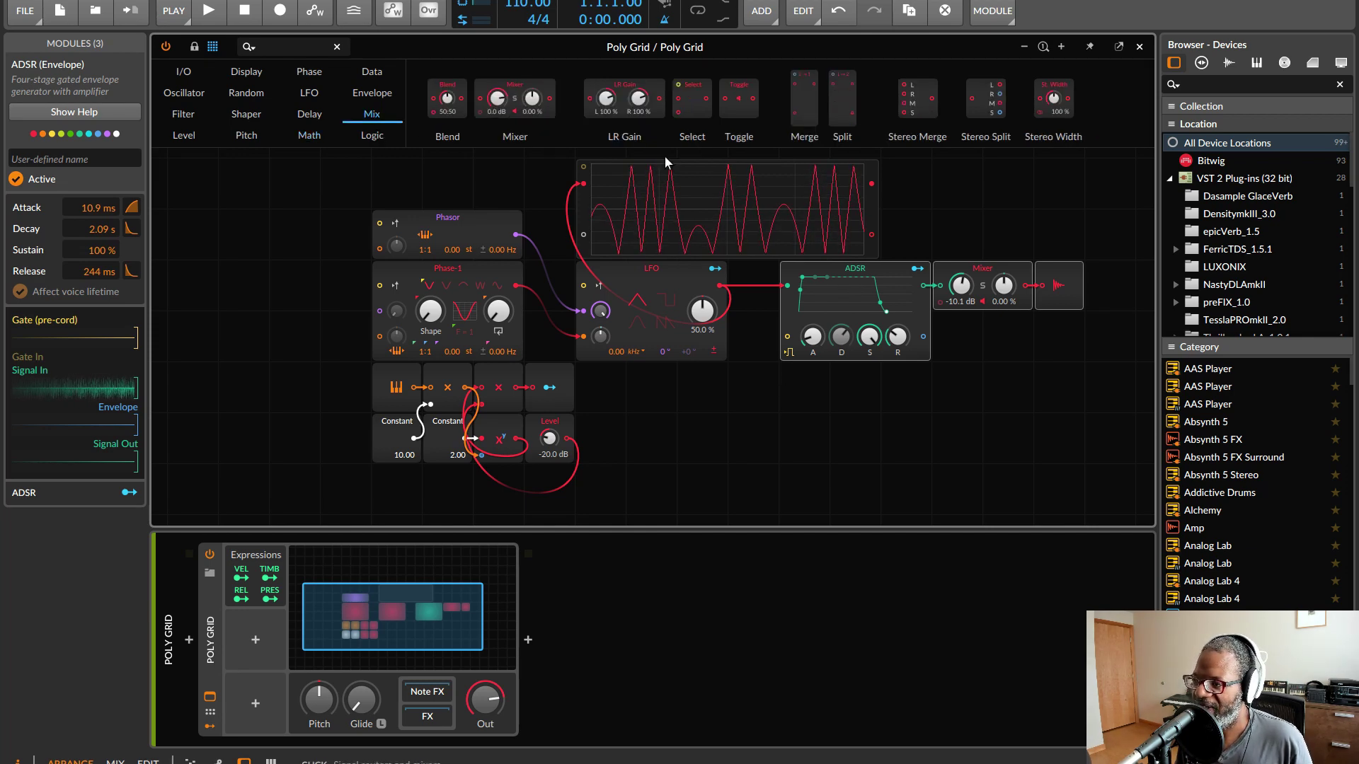
pyautogui.moveTo(685, 94); pyautogui.dragTo(752, 291)
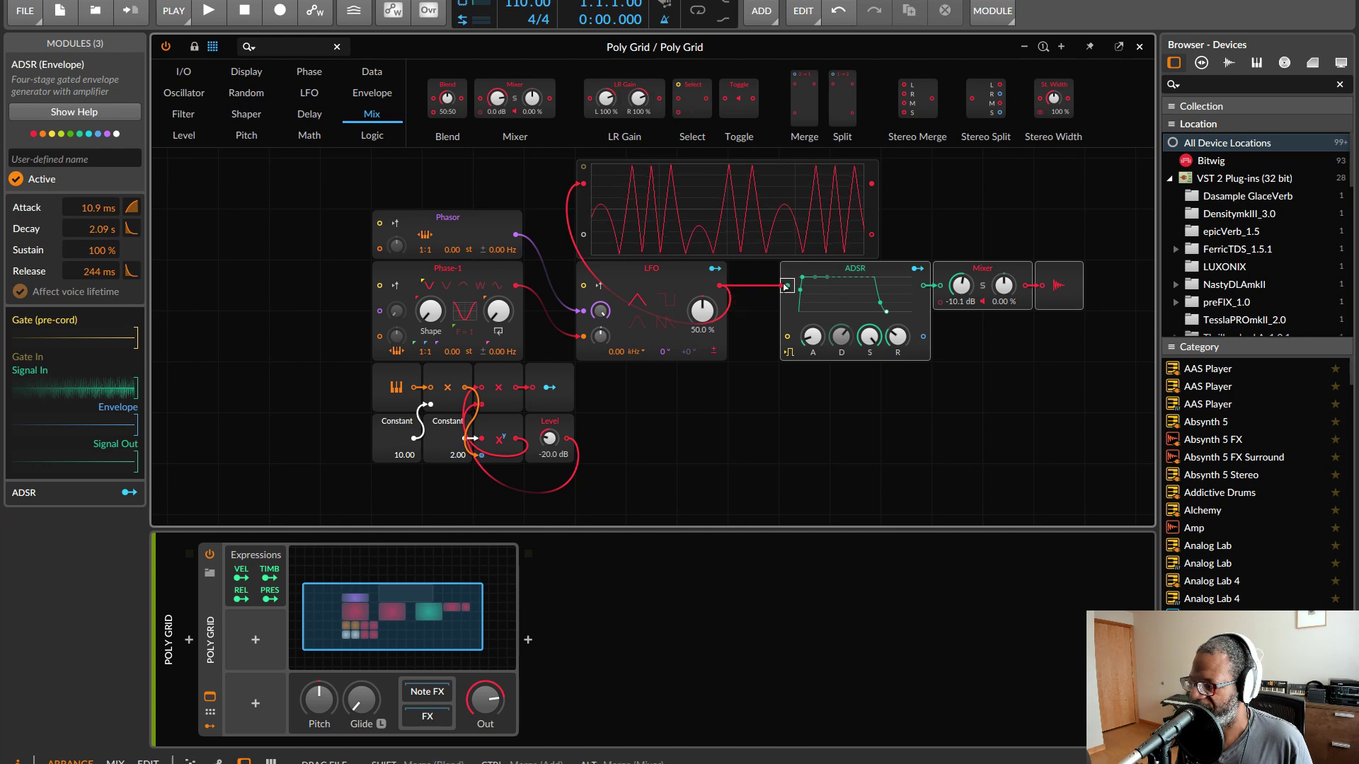
pyautogui.click(365, 137)
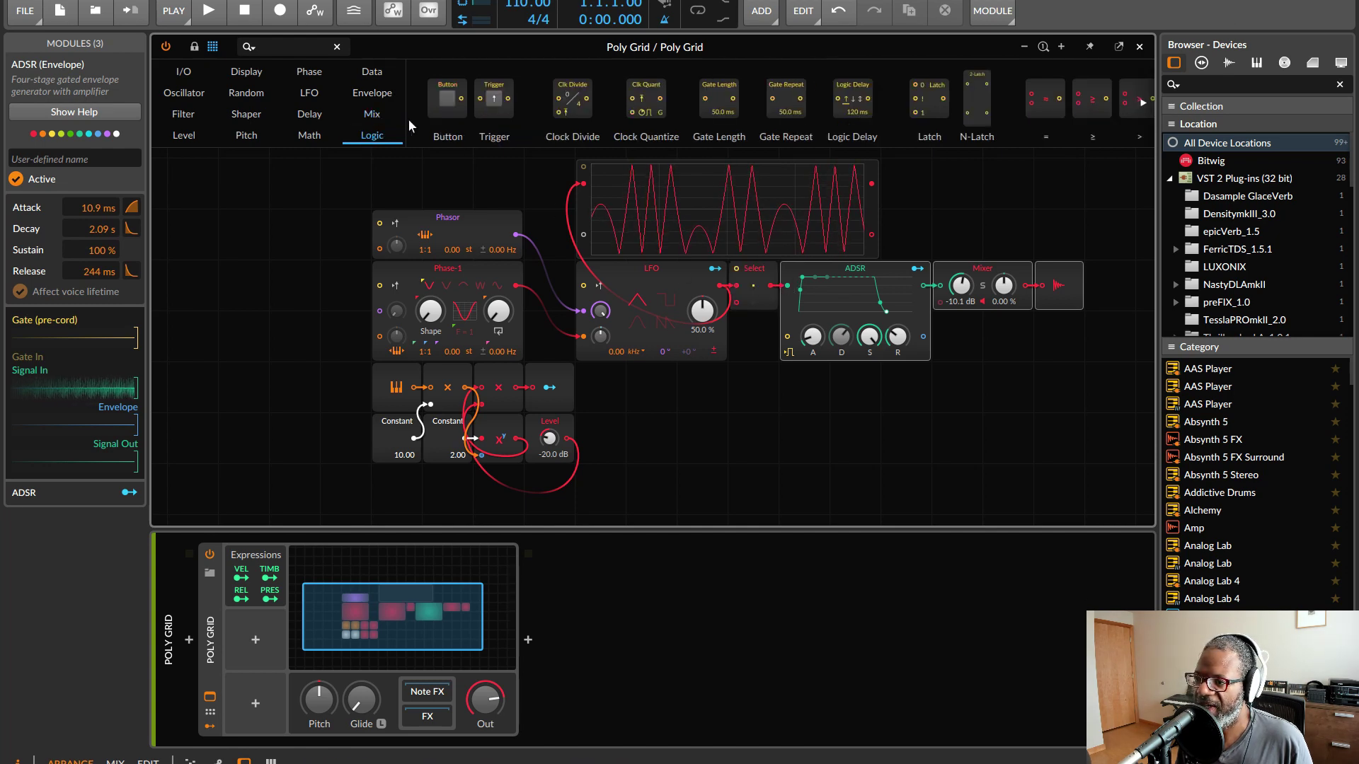
pyautogui.moveTo(448, 101); pyautogui.dragTo(736, 269)
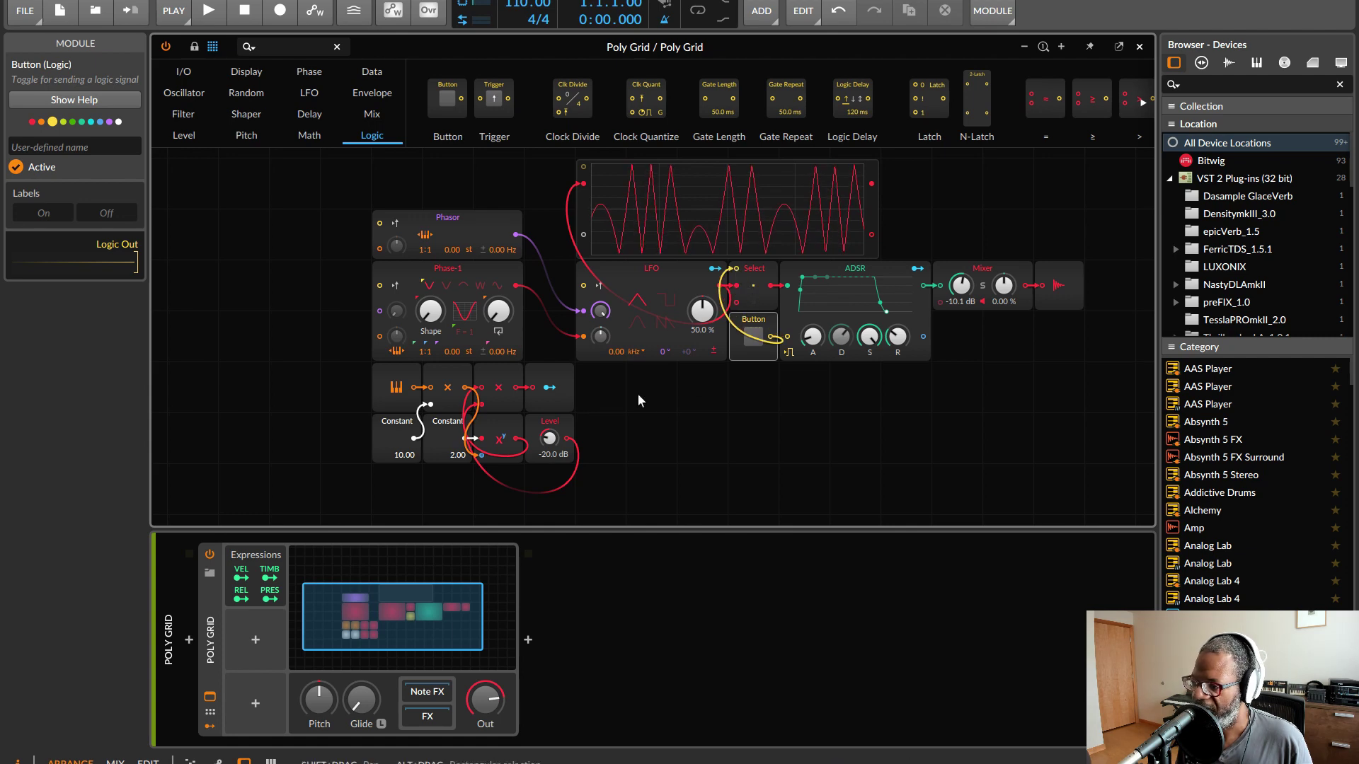
# Add a second Phase-1 below the LFO, its phase driven by the first Phase-1 at 100%.
pyautogui.click(184, 93)
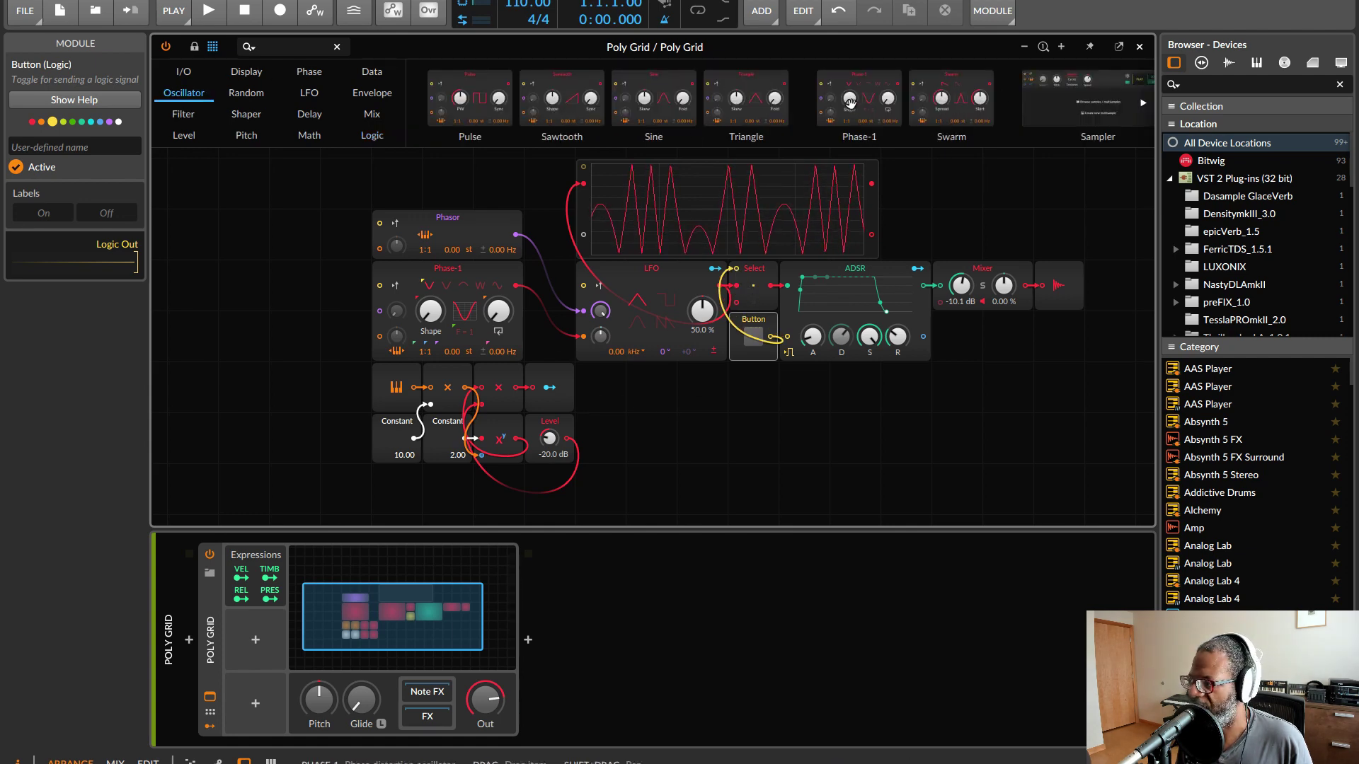
pyautogui.hotkey('ctrl', 'v')
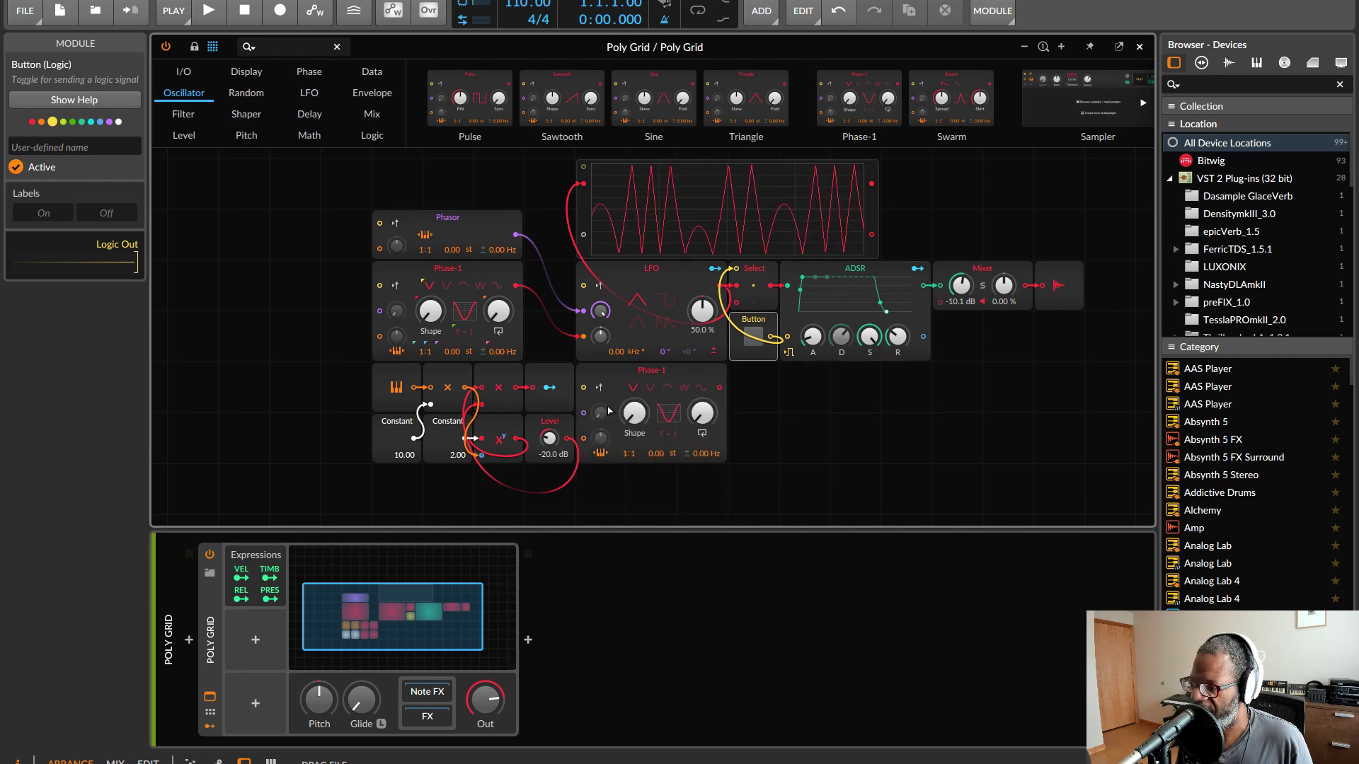
pyautogui.click(637, 386)
pyautogui.moveTo(516, 286); pyautogui.dragTo(666, 390)
pyautogui.click(623, 378)
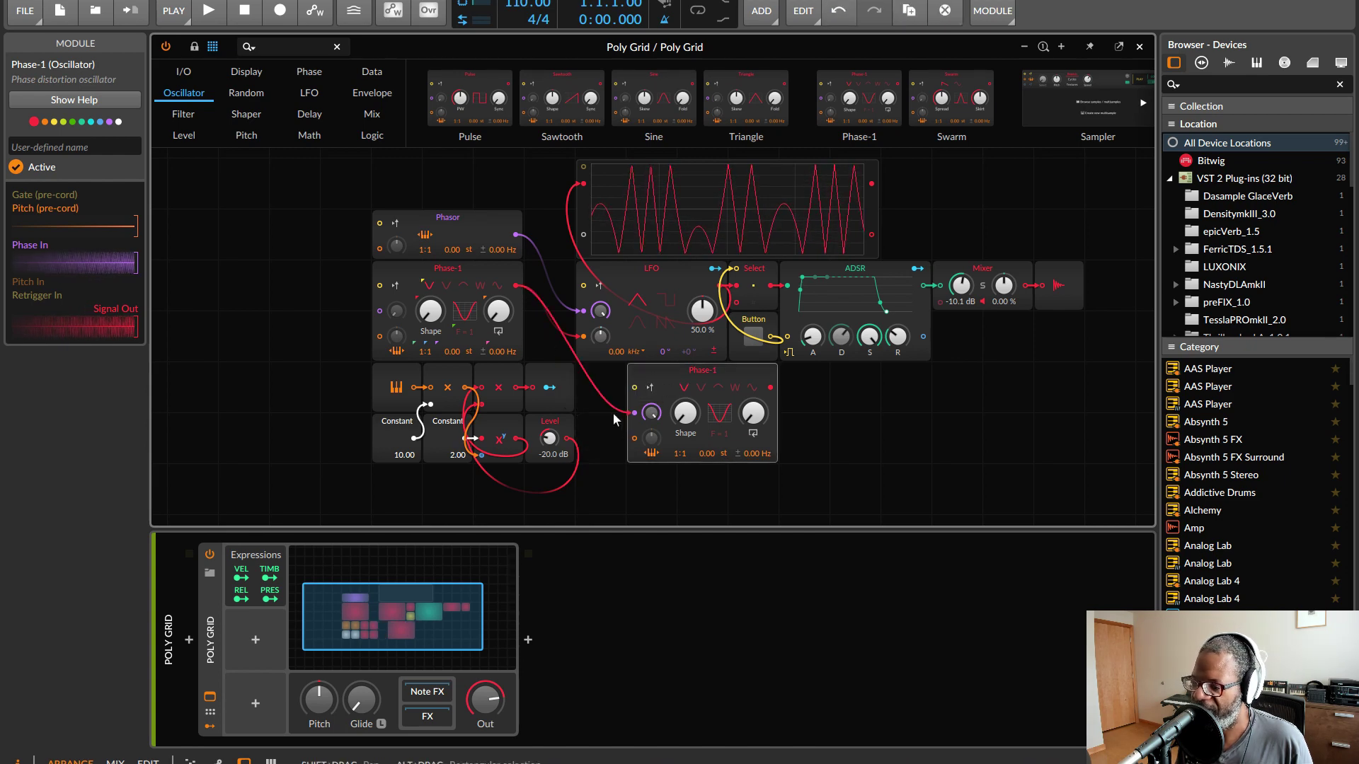
pyautogui.click(184, 137)
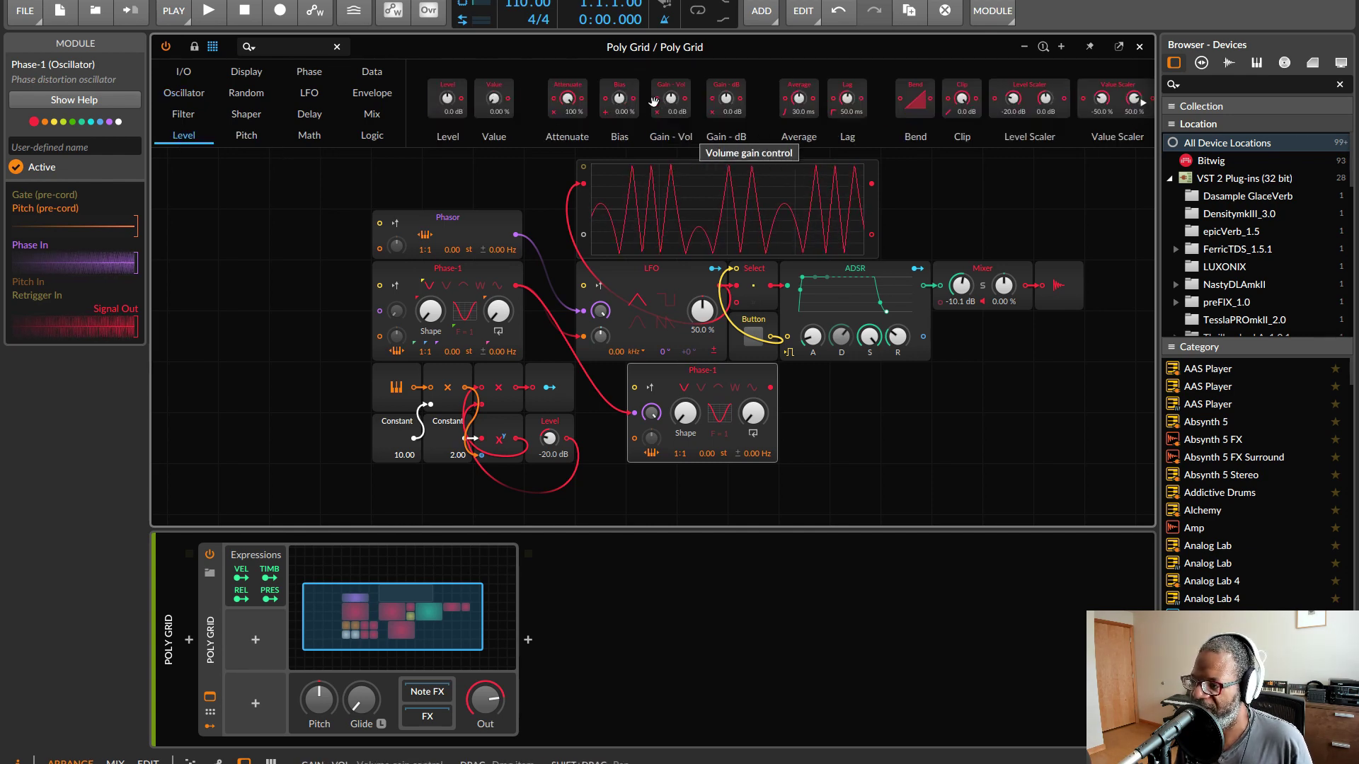
# Add a +12 dB Gain - Vol before the new Phase-1, set phase modulation to 61%, and cable its output to Select.
pyautogui.moveTo(669, 98); pyautogui.dragTo(617, 406)
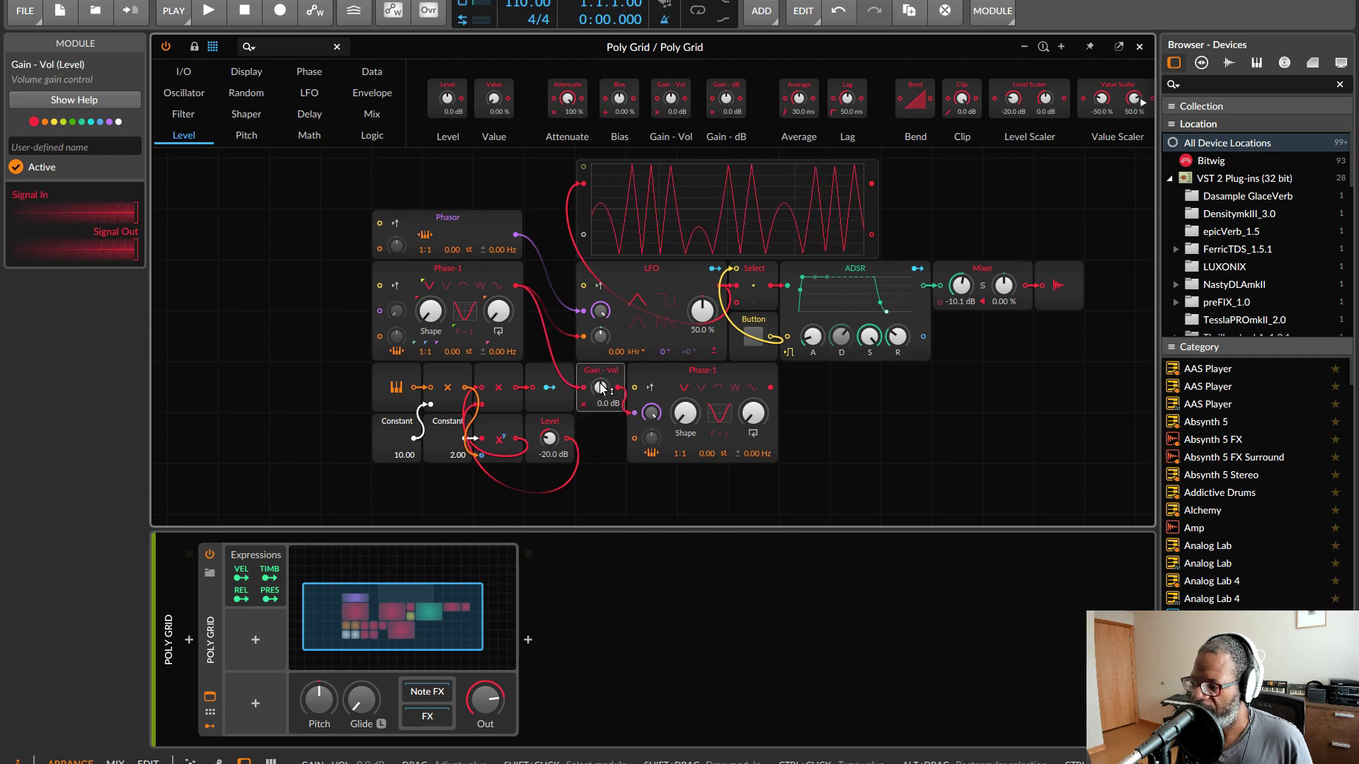
pyautogui.moveTo(597, 391); pyautogui.dragTo(596, 357)
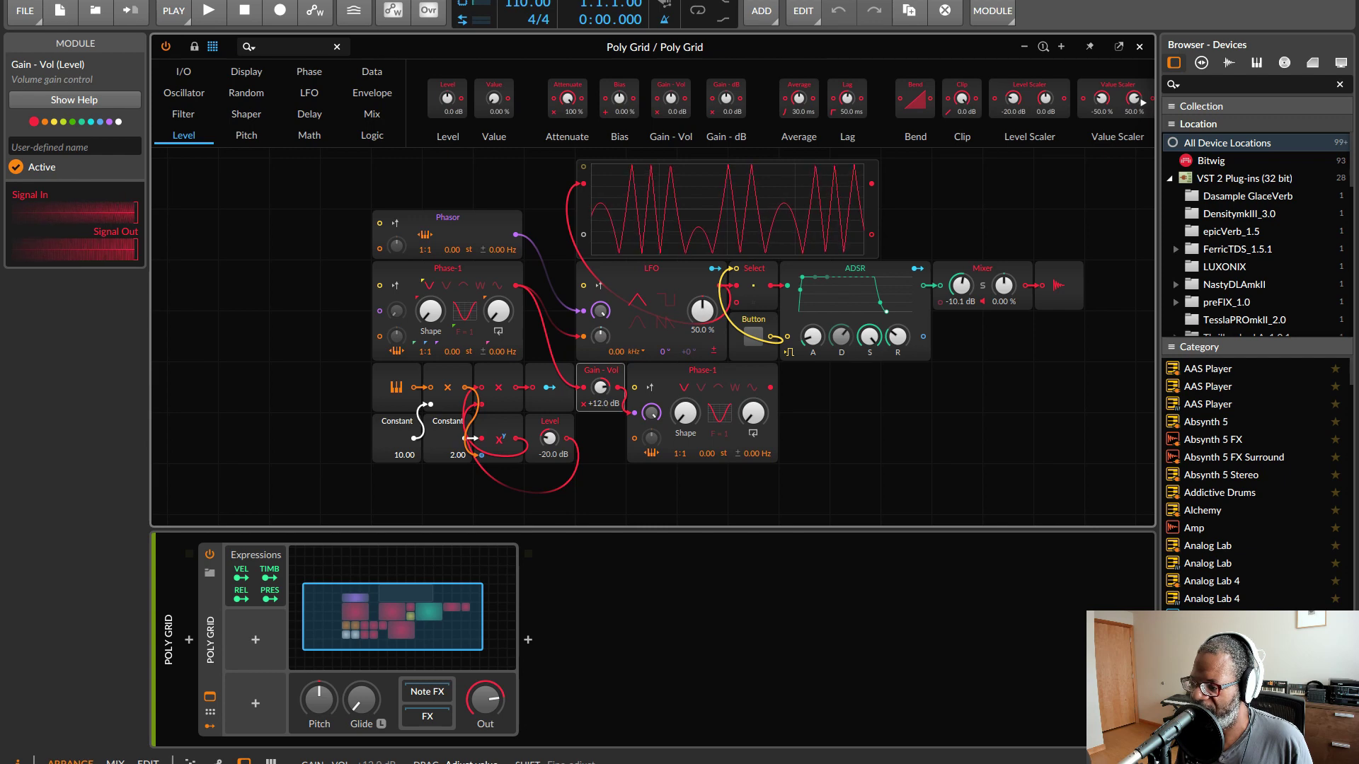
pyautogui.moveTo(651, 413); pyautogui.dragTo(651, 387)
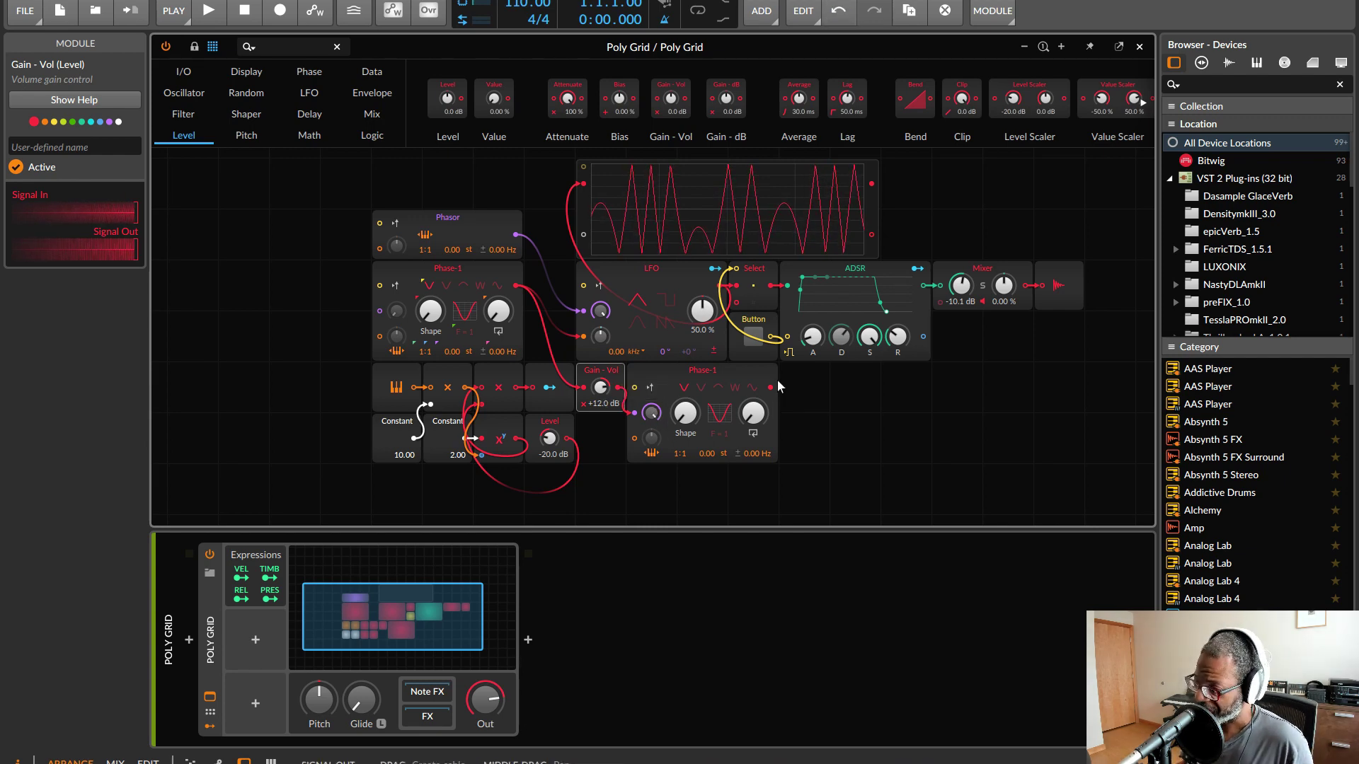
pyautogui.moveTo(771, 388); pyautogui.dragTo(736, 307)
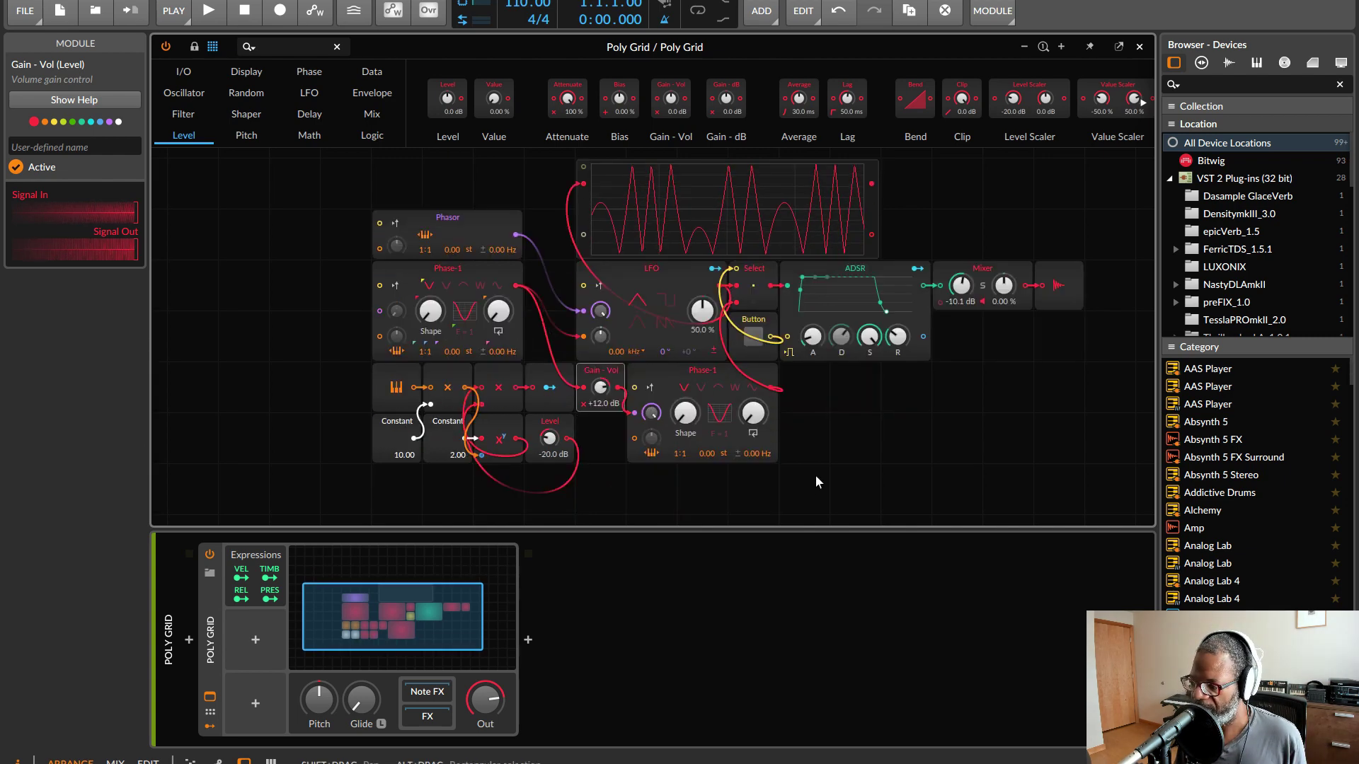
# Duplicate the oscilloscope above the original and connect the new Phase-1's output to it.
pyautogui.click(837, 485)
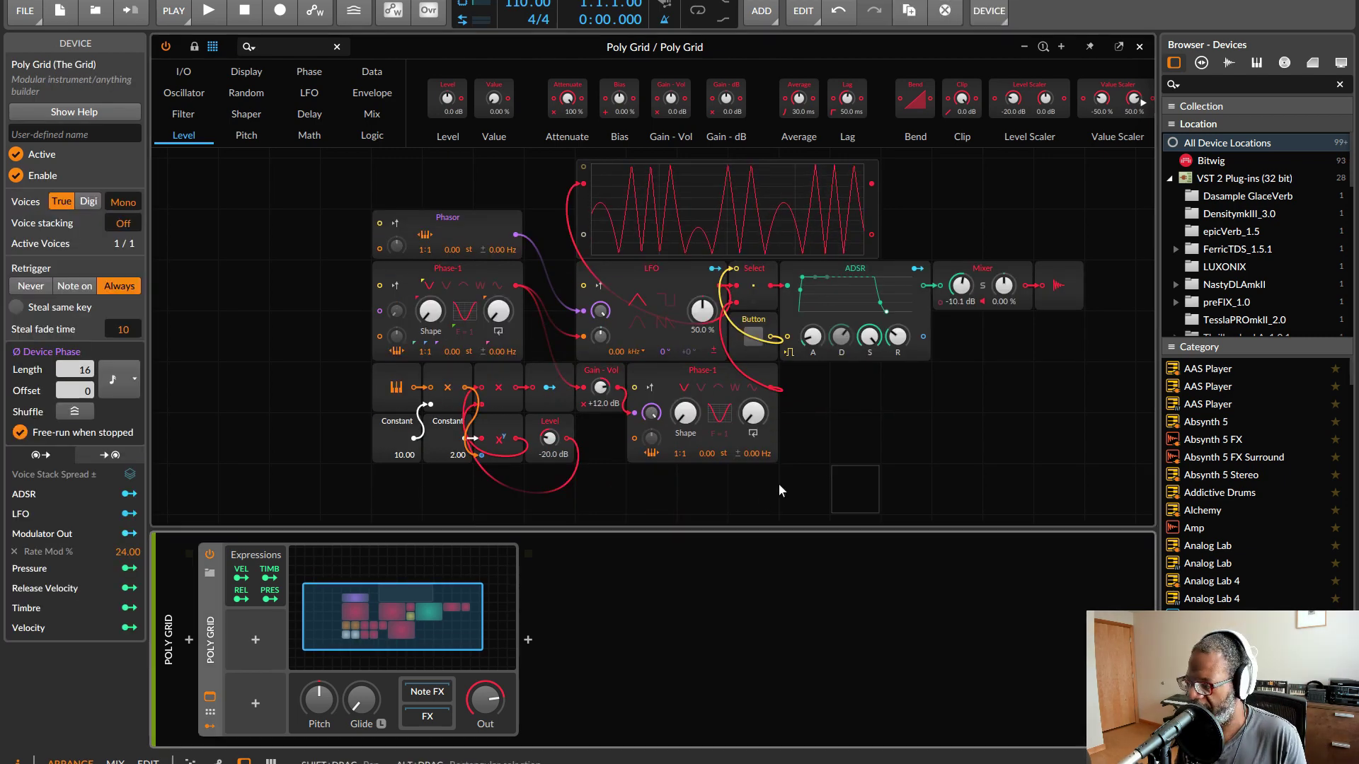
pyautogui.press('d')
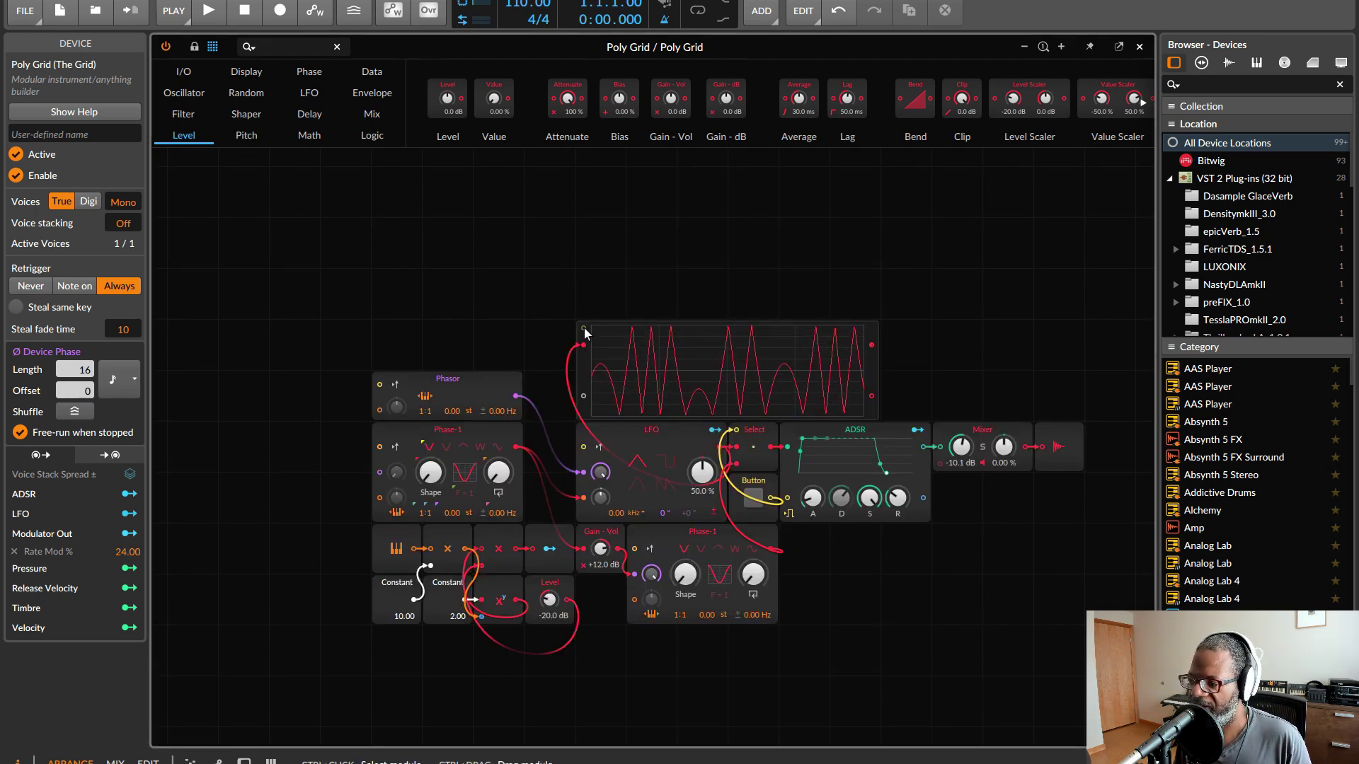
pyautogui.click(582, 364)
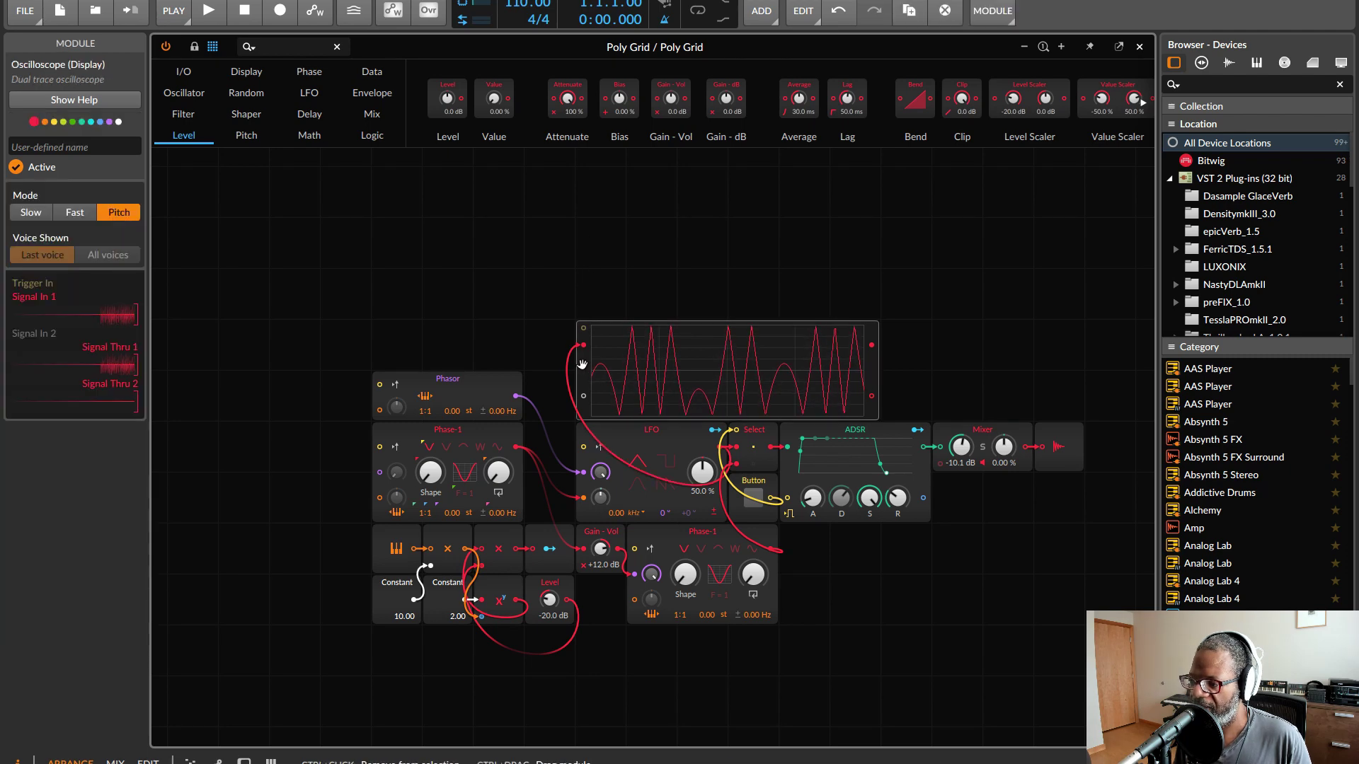
pyautogui.moveTo(582, 364); pyautogui.dragTo(593, 257)
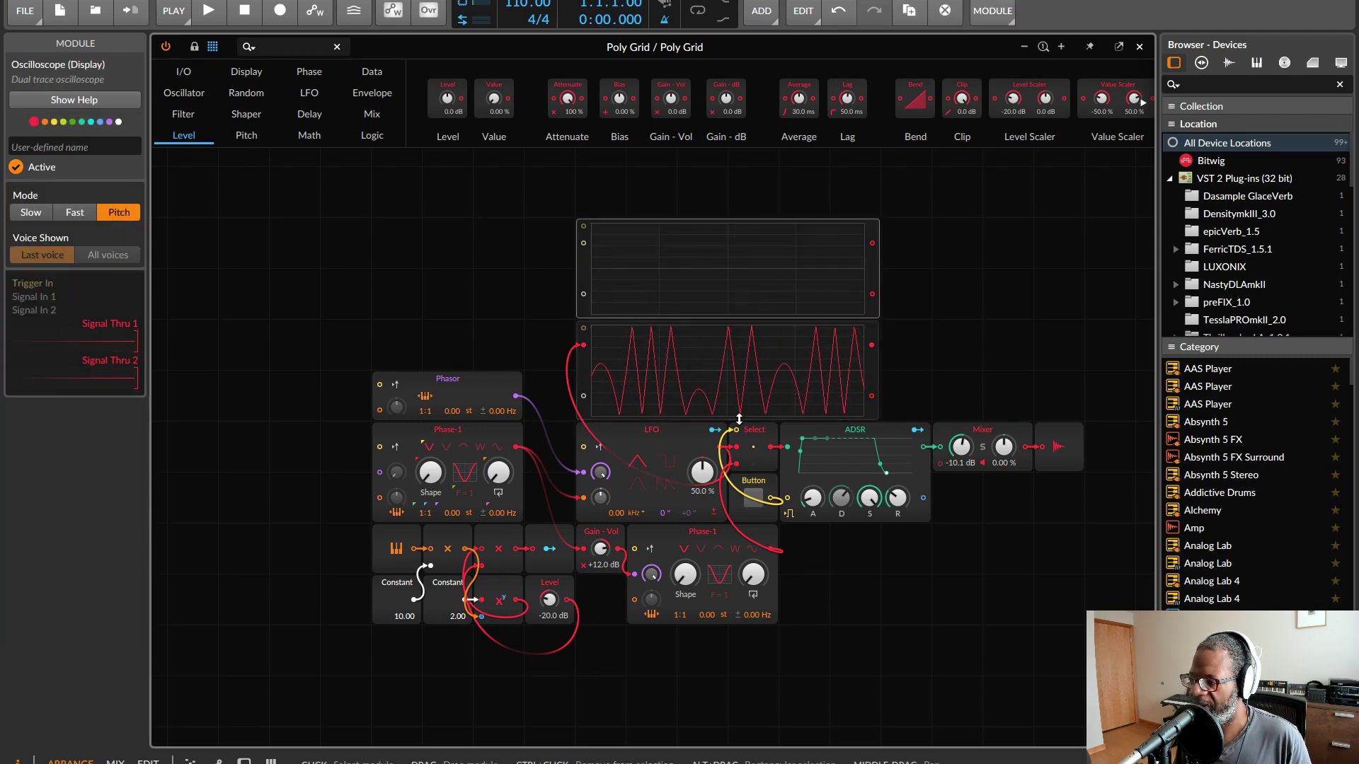
pyautogui.moveTo(776, 552); pyautogui.dragTo(582, 242)
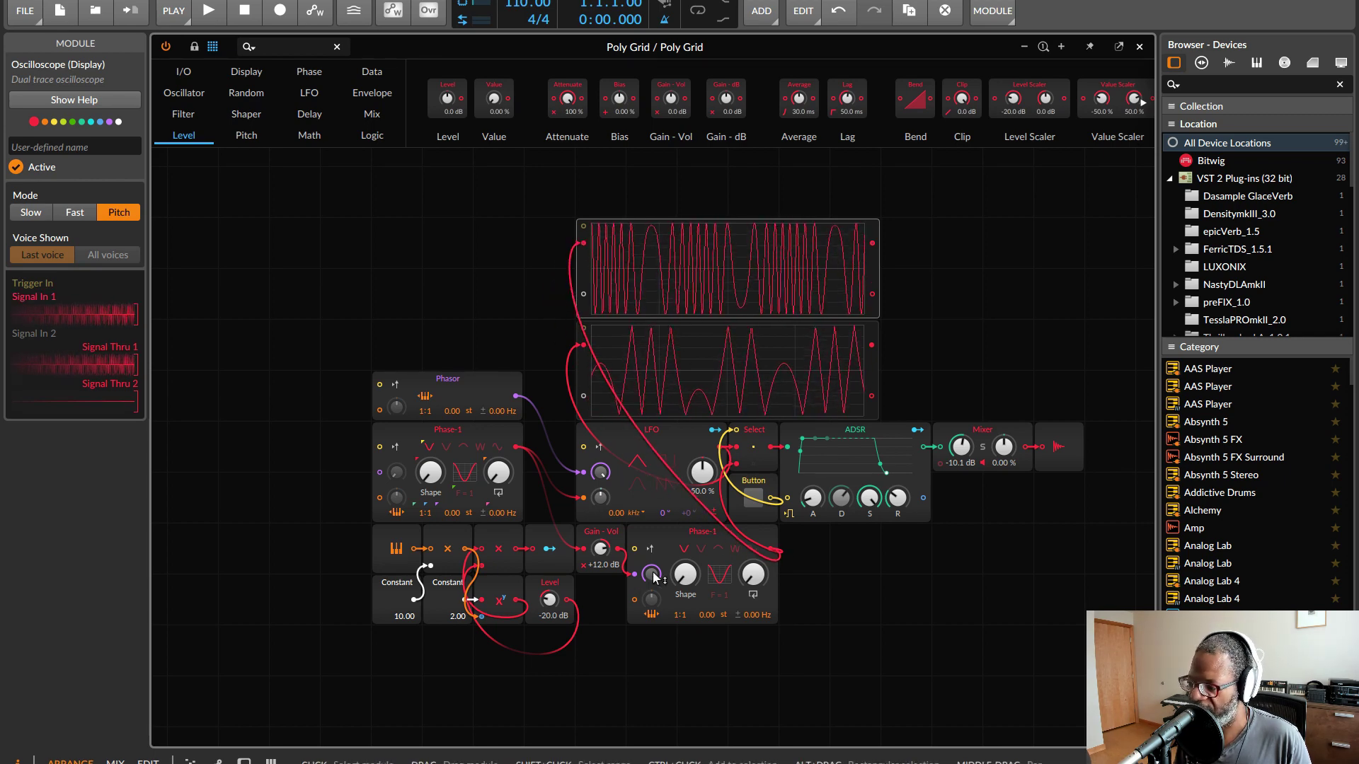
# Switch the LFO to a sine wave and bring the lower Phase-1's phase modulation down to about 40%.
pyautogui.moveTo(645, 568); pyautogui.dragTo(651, 600)
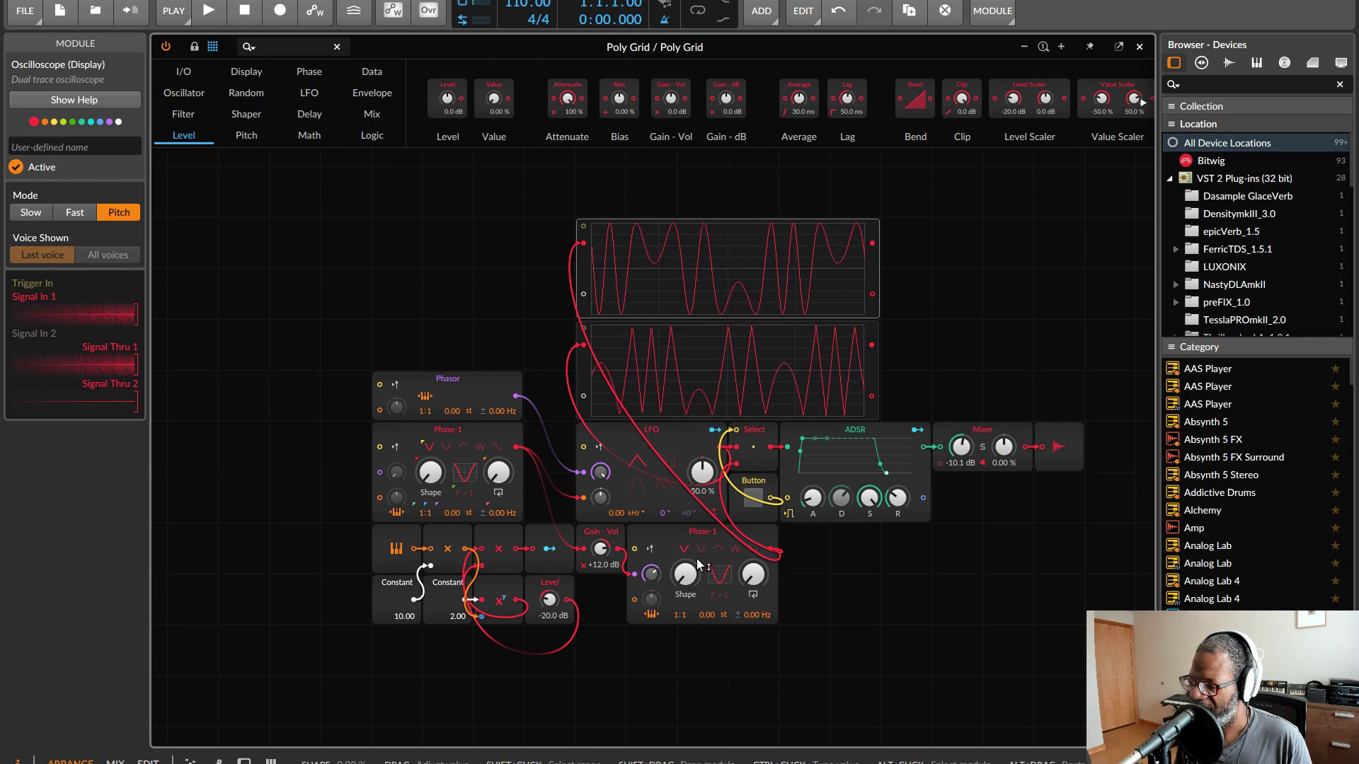
pyautogui.click(639, 486)
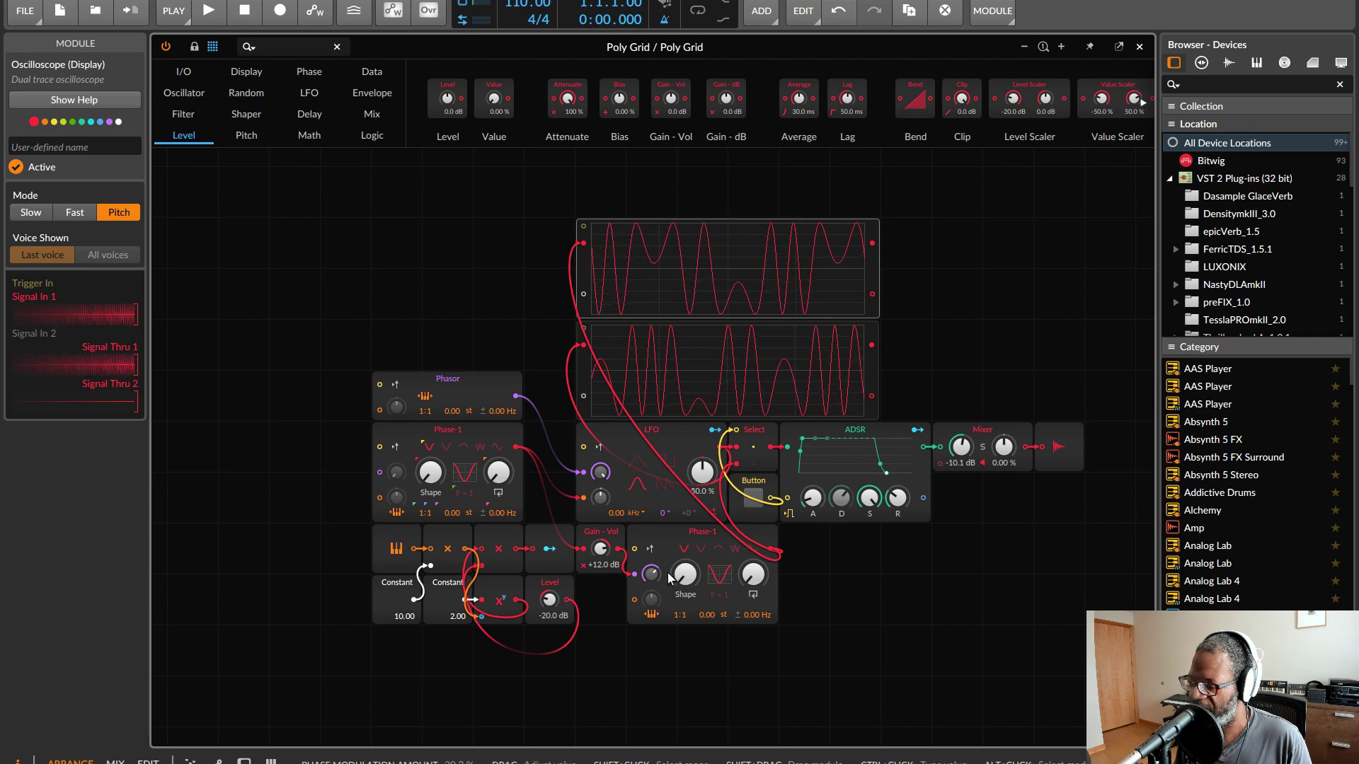
pyautogui.moveTo(651, 573); pyautogui.dragTo(650, 573)
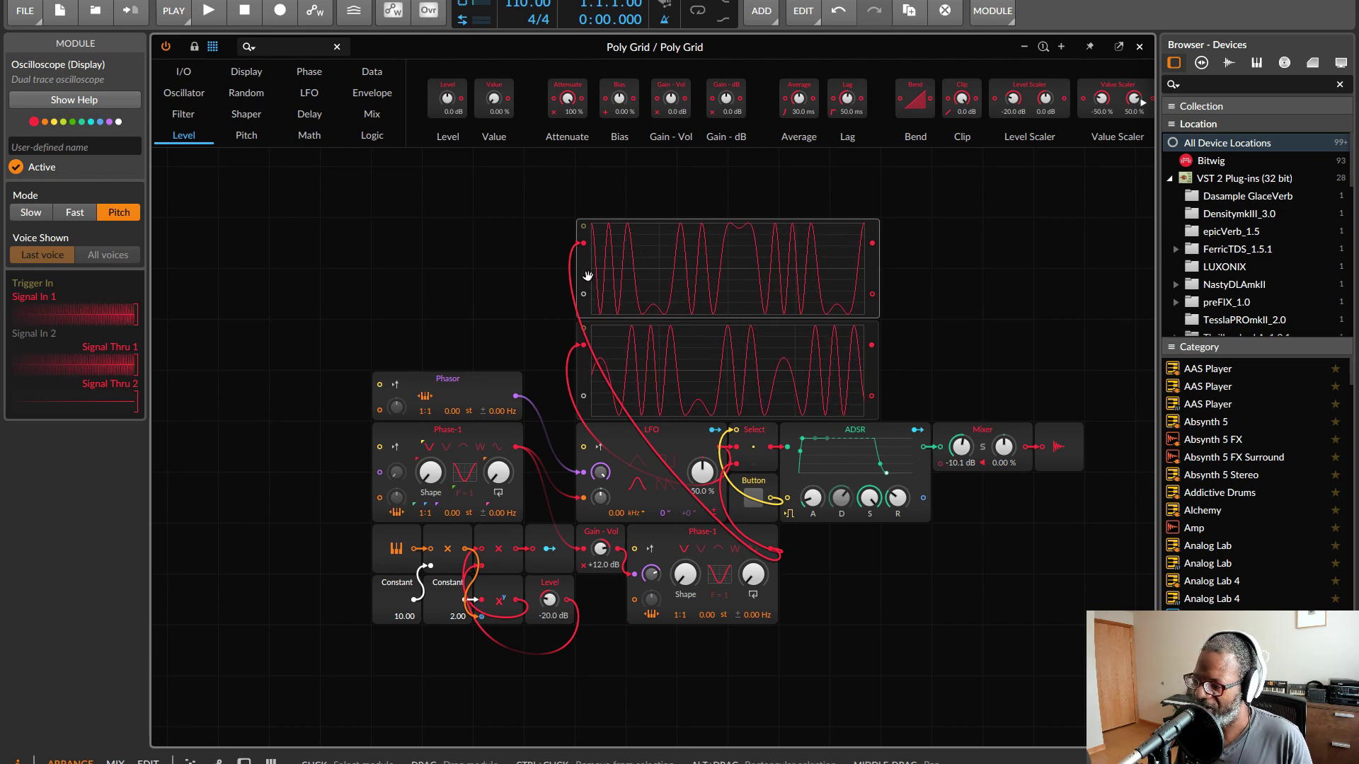
# Colour the lower Phase-1 oscillator purple and toggle the Button to compare both signal paths.
pyautogui.click(666, 546)
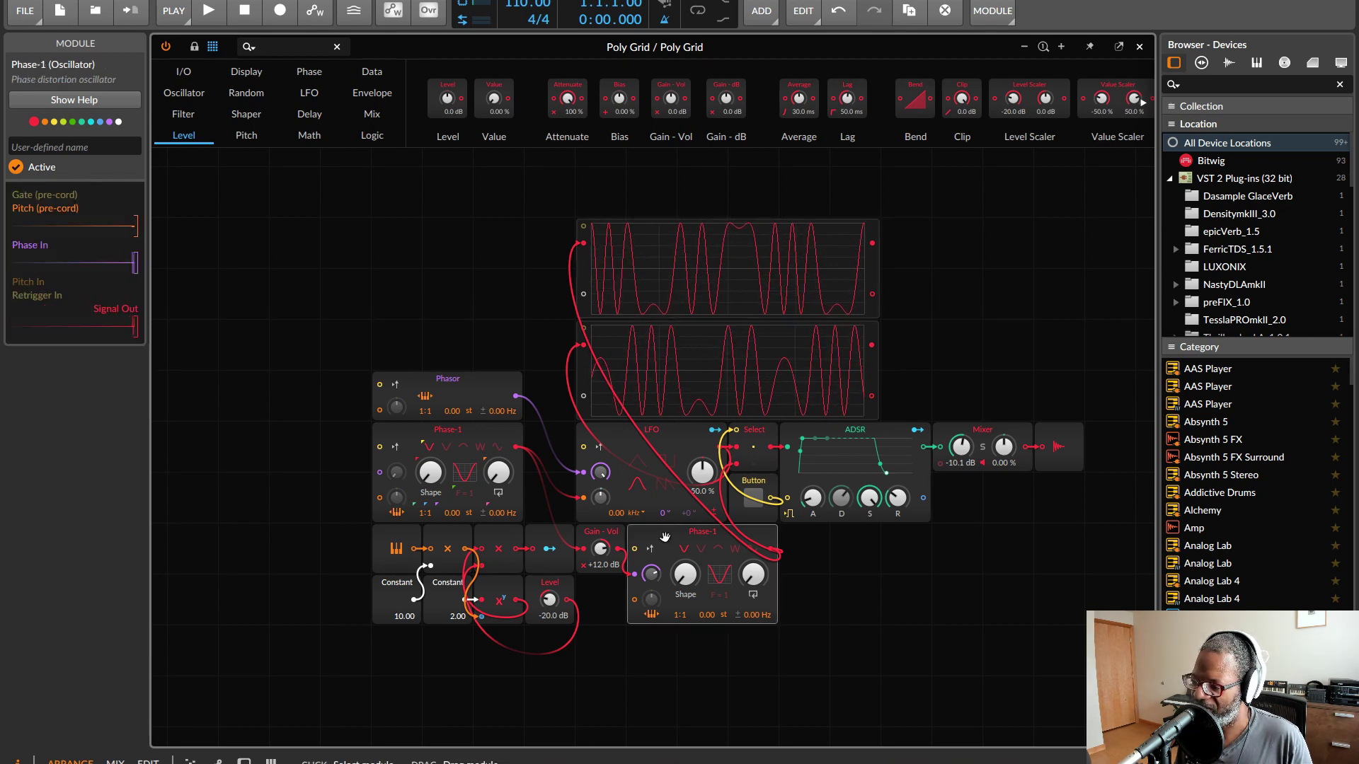
pyautogui.click(112, 122)
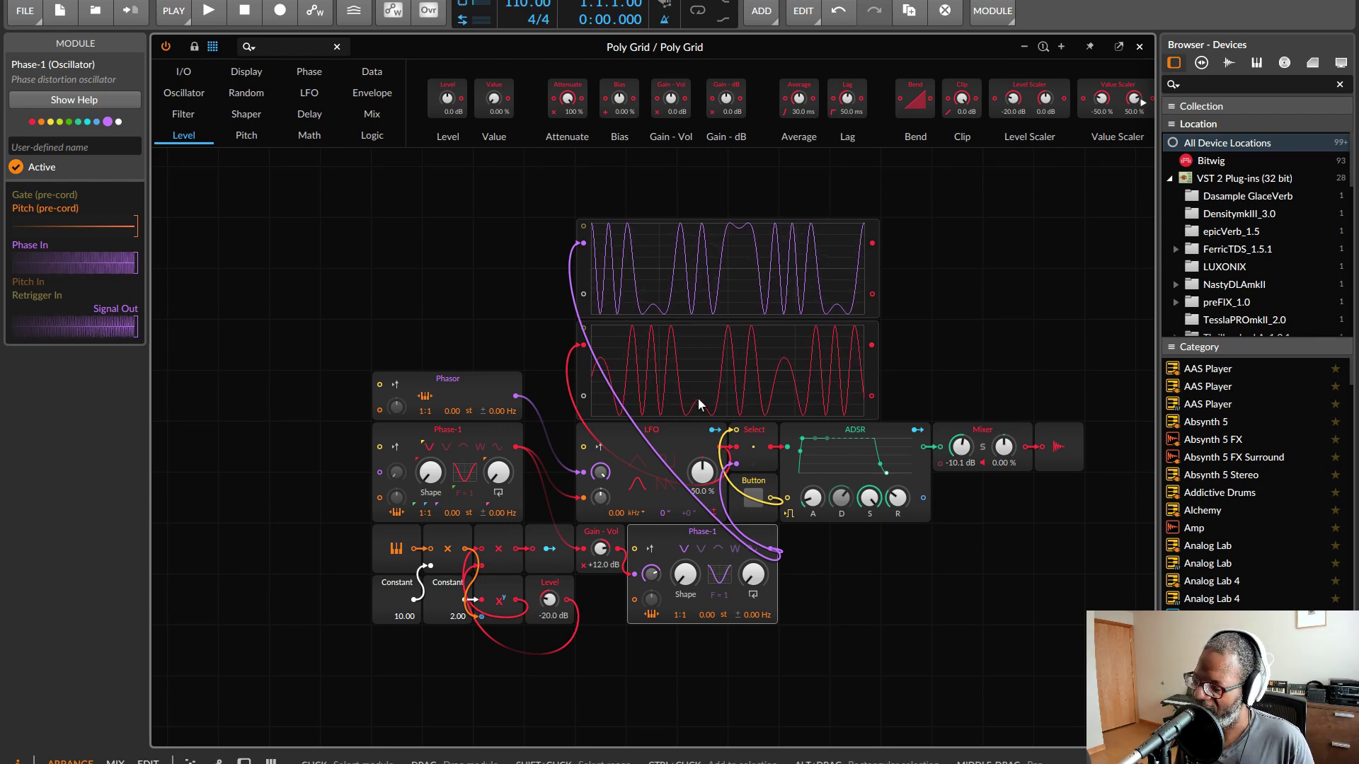
pyautogui.click(753, 499)
pyautogui.click(753, 499)
pyautogui.click(753, 498)
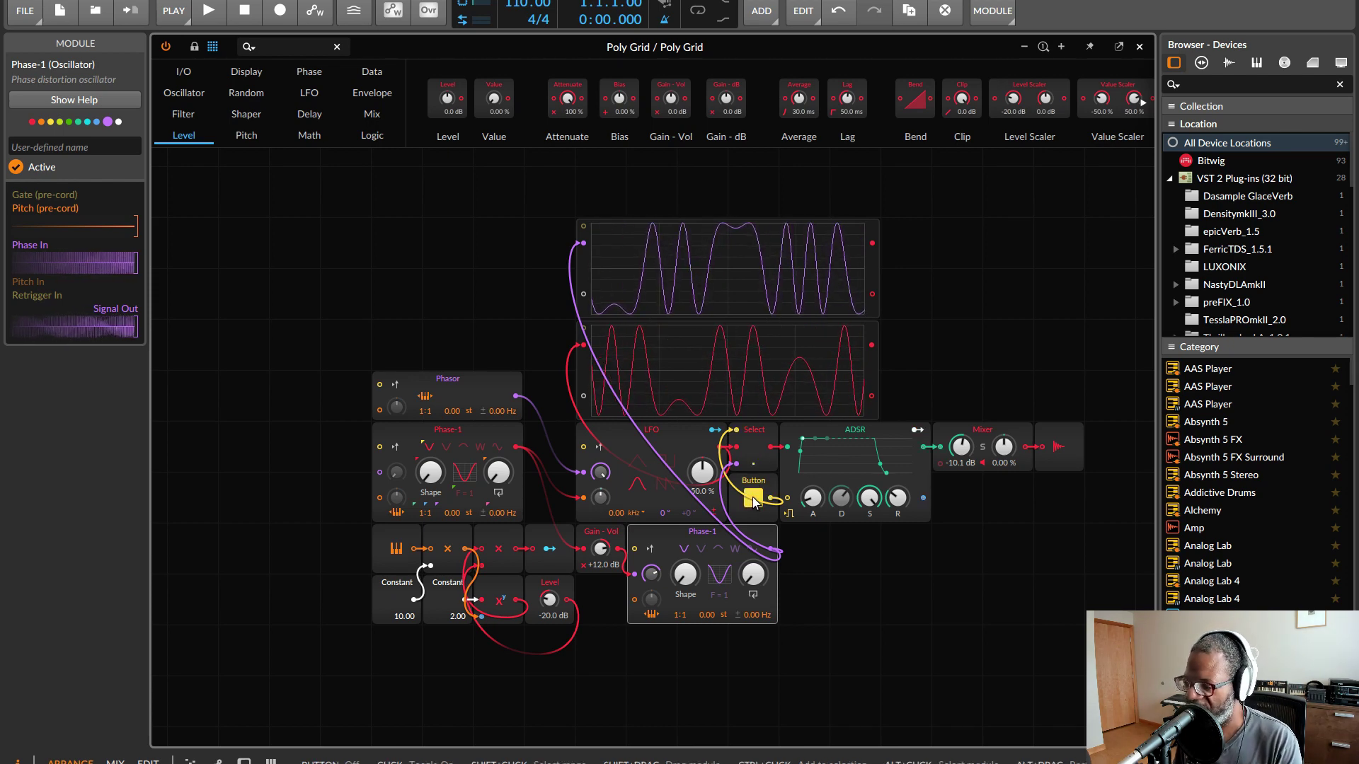
pyautogui.click(753, 499)
pyautogui.click(753, 499)
pyautogui.click(753, 499)
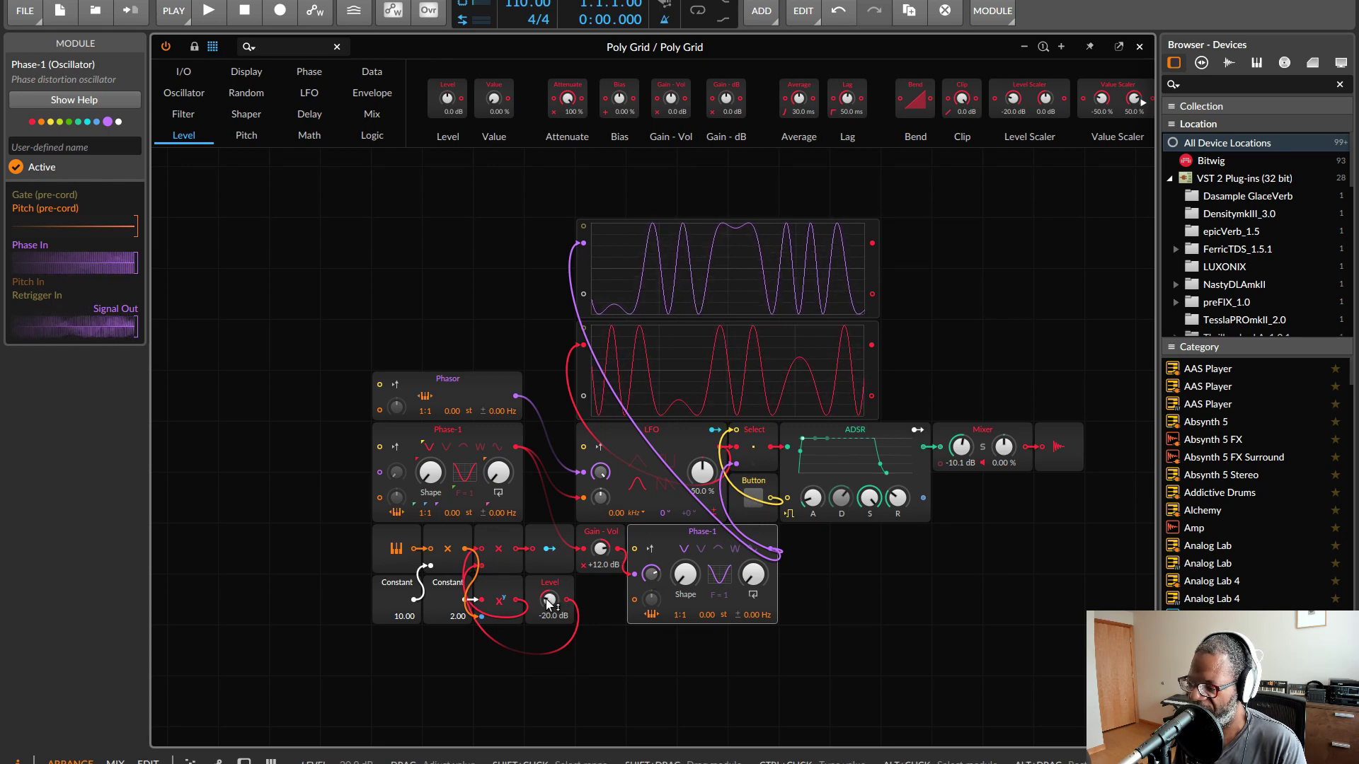
# Try Level and phase-modulation settings, ending at about 39.9% phase modulation and Level -18.3 dB.
pyautogui.moveTo(548, 601)
pyautogui.mouseDown()
pyautogui.moveTo(548, 618)
pyautogui.moveTo(548, 574)
pyautogui.moveTo(549, 624)
pyautogui.mouseUp()
pyautogui.click(753, 498)
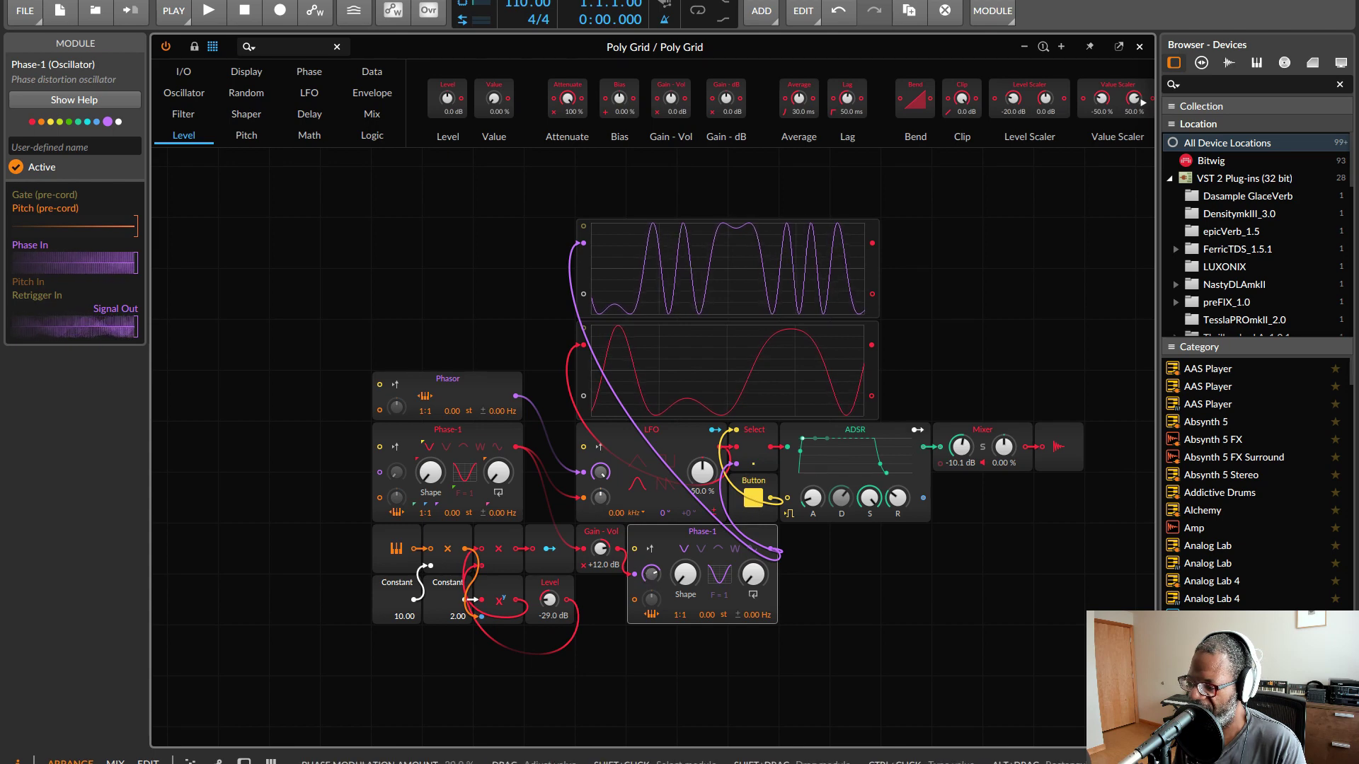
pyautogui.moveTo(650, 573); pyautogui.dragTo(651, 573)
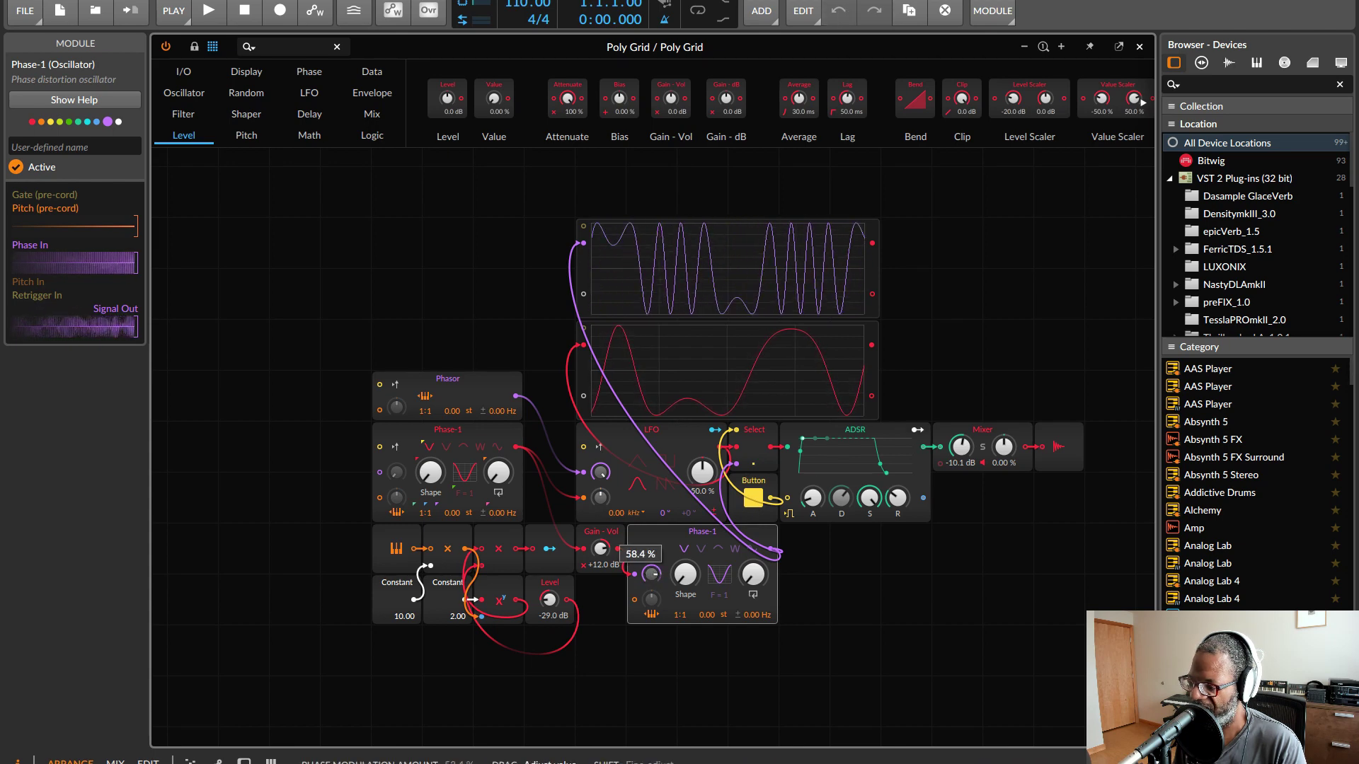
pyautogui.moveTo(650, 573); pyautogui.dragTo(650, 595)
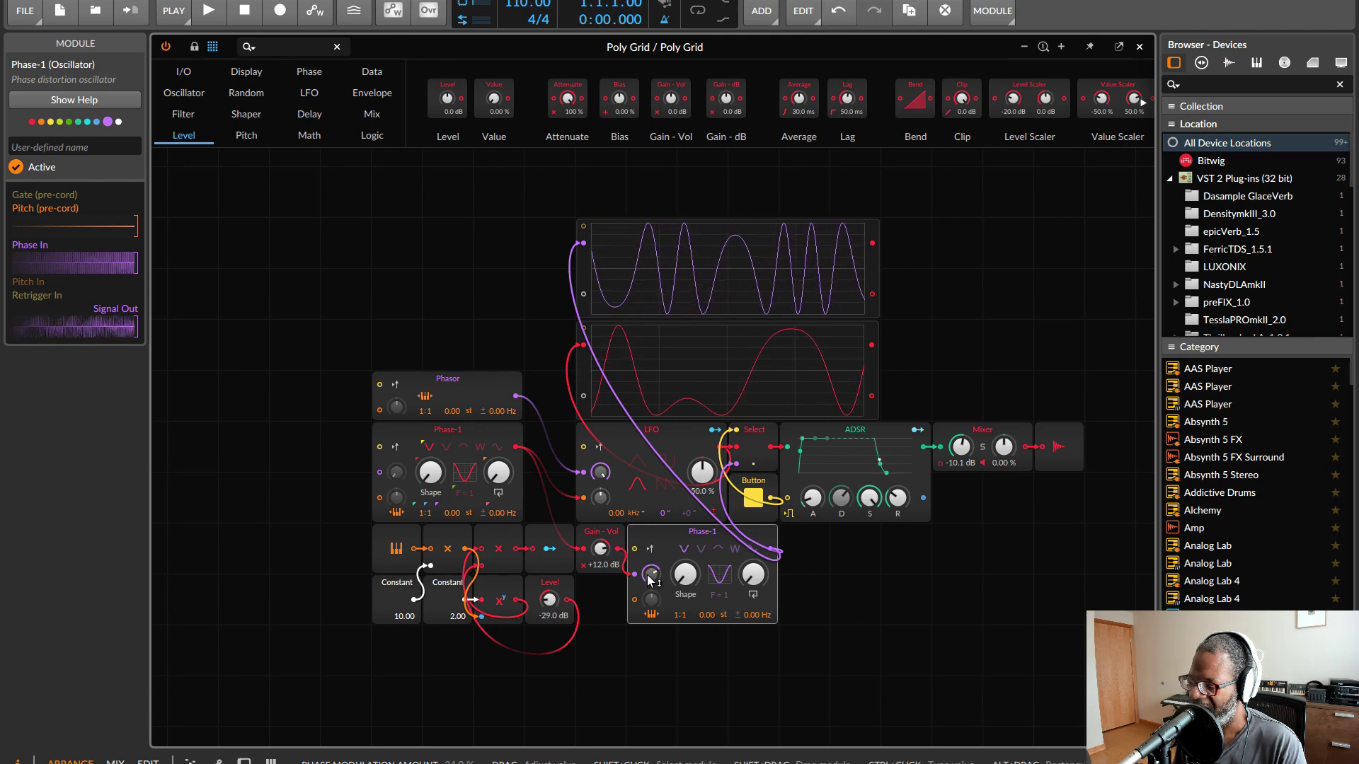
pyautogui.click(752, 497)
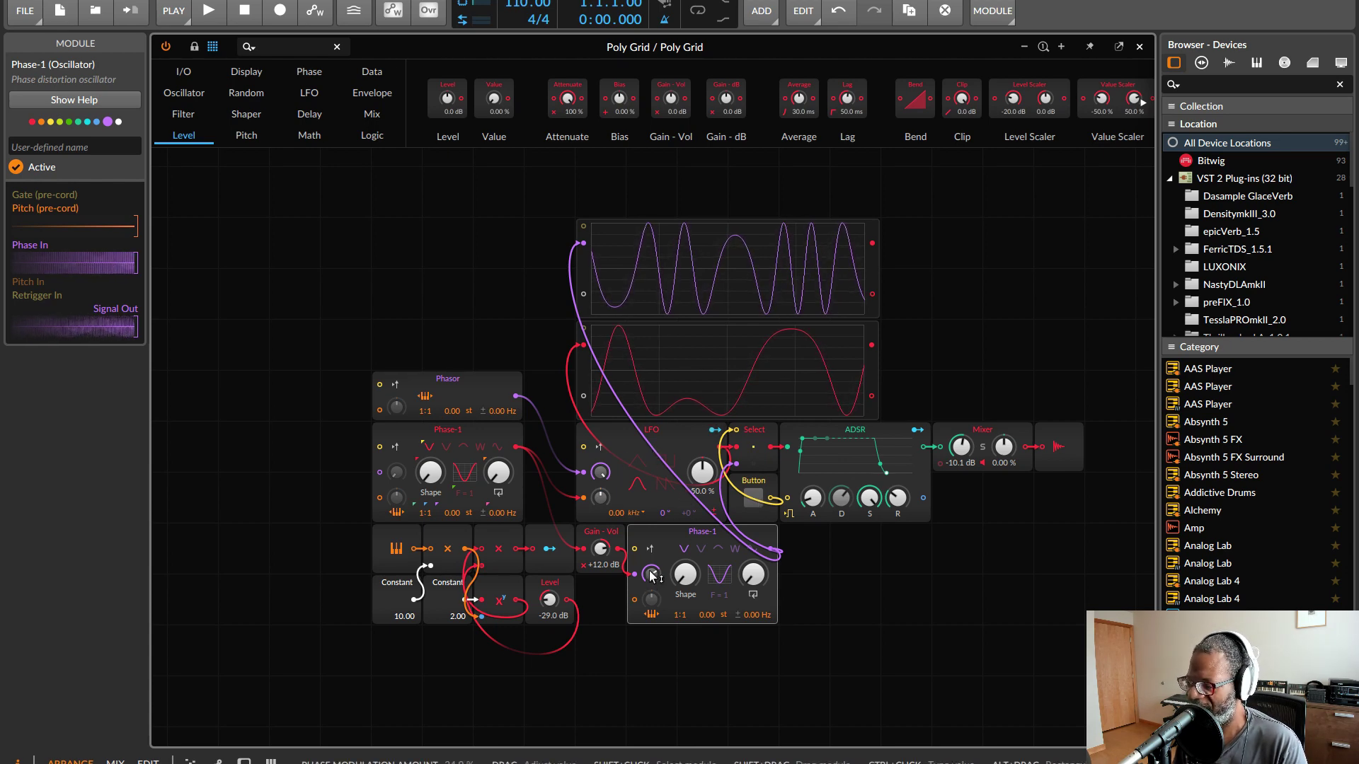
pyautogui.moveTo(651, 573); pyautogui.dragTo(650, 577)
pyautogui.moveTo(550, 599); pyautogui.dragTo(550, 574)
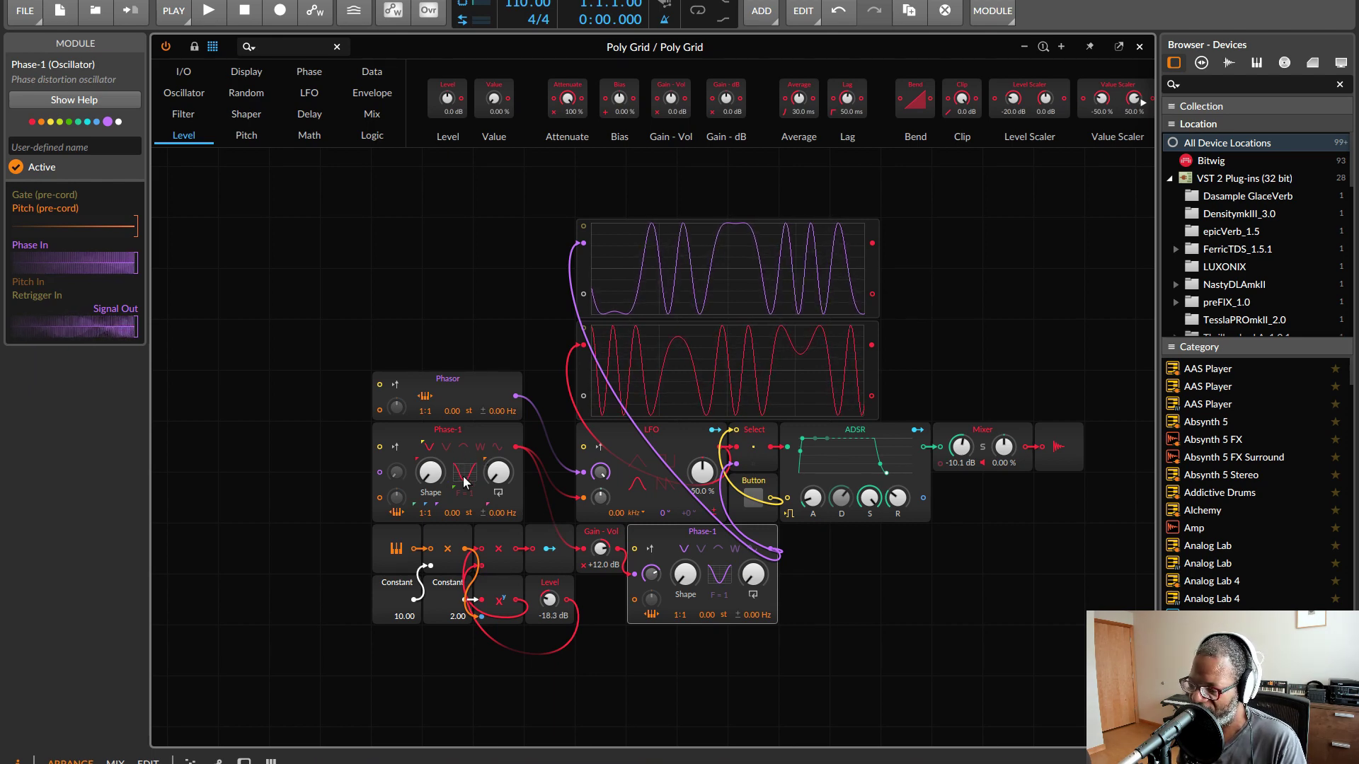
# Raise the upper Phase-1's F value to 3 and toggle the Button to compare paths.
pyautogui.moveTo(470, 484); pyautogui.dragTo(470, 468)
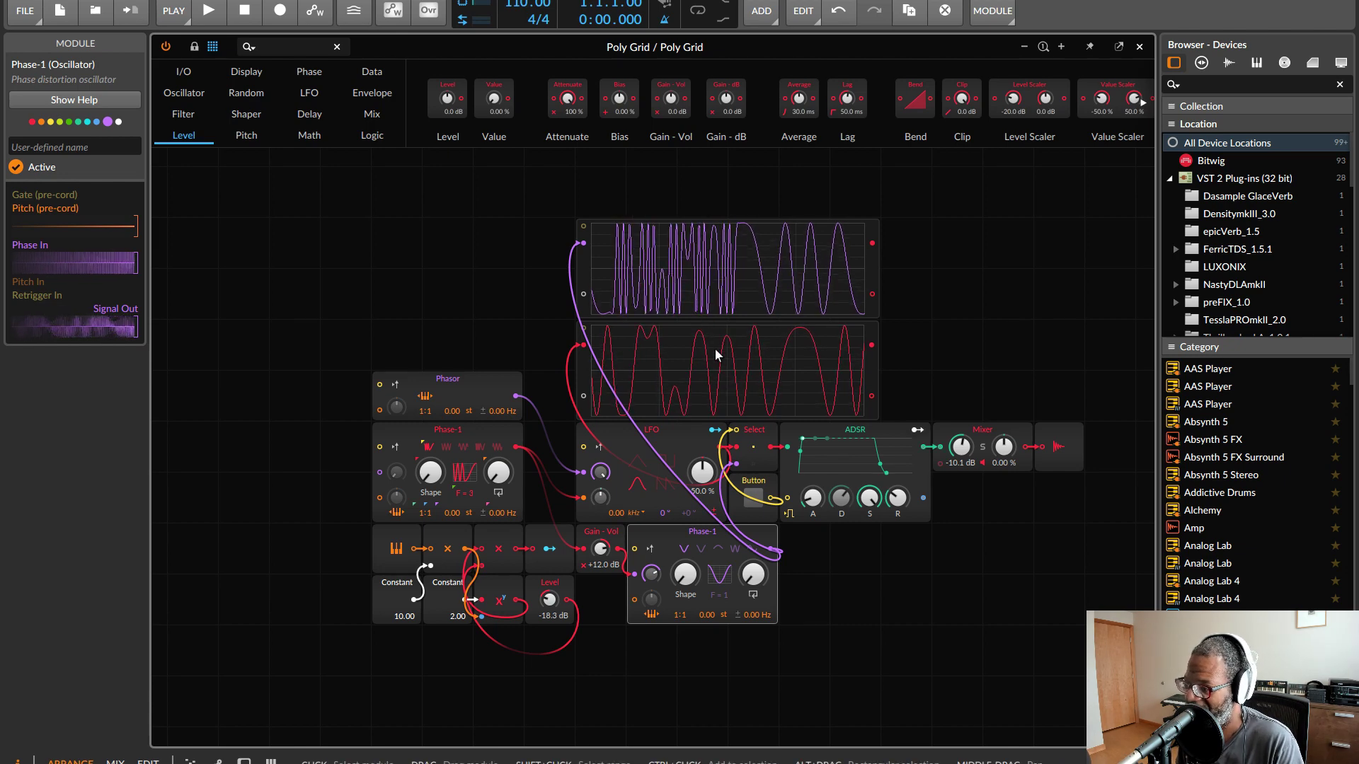
pyautogui.click(753, 499)
pyautogui.click(753, 500)
pyautogui.click(753, 500)
pyautogui.click(754, 500)
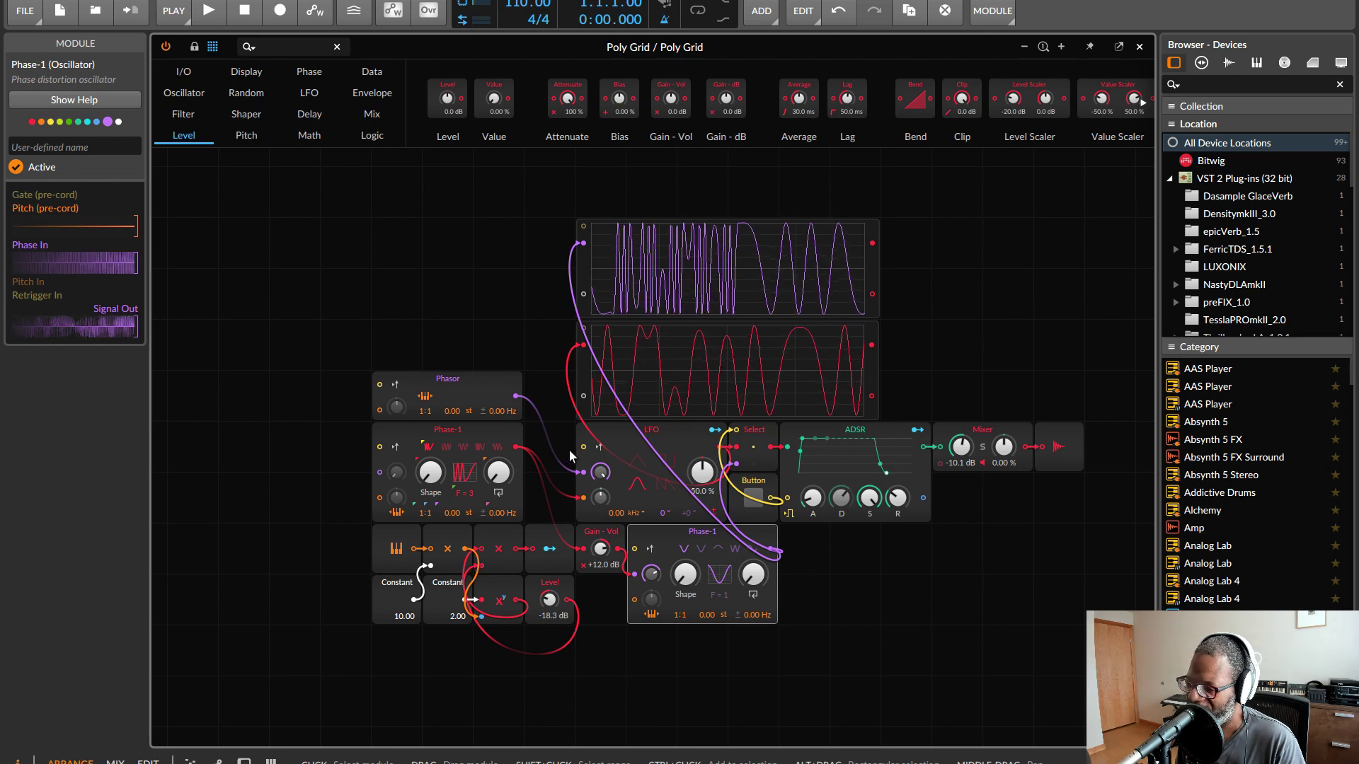
# Tune the upper Phase-1's feedback and Shape to 26.4%, and raise the purple Phase-1's phase modulation to 71.0%.
pyautogui.moveTo(498, 472); pyautogui.dragTo(498, 463)
pyautogui.moveTo(430, 472); pyautogui.dragTo(431, 443)
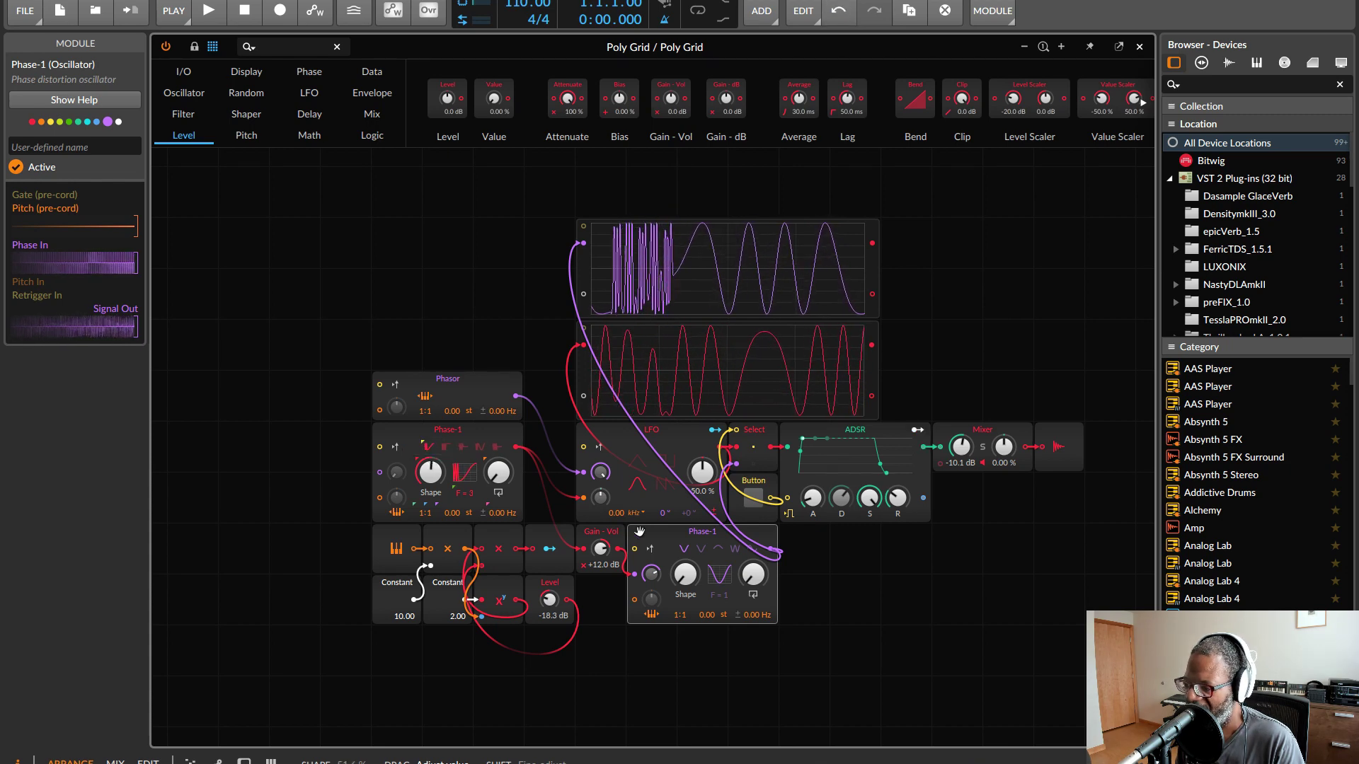
pyautogui.click(753, 497)
pyautogui.moveTo(431, 472)
pyautogui.mouseDown()
pyautogui.moveTo(430, 504)
pyautogui.moveTo(431, 464)
pyautogui.mouseUp()
pyautogui.click(752, 498)
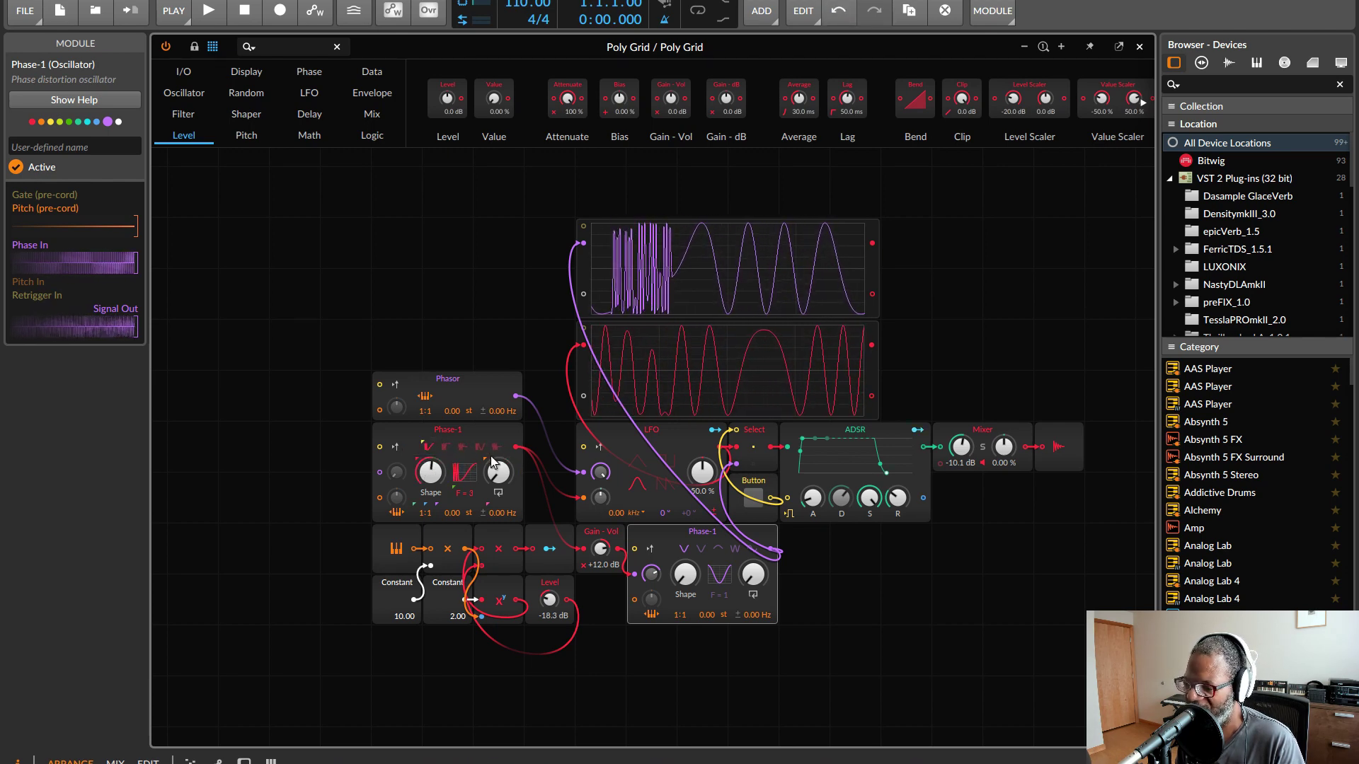
pyautogui.moveTo(430, 470); pyautogui.dragTo(430, 476)
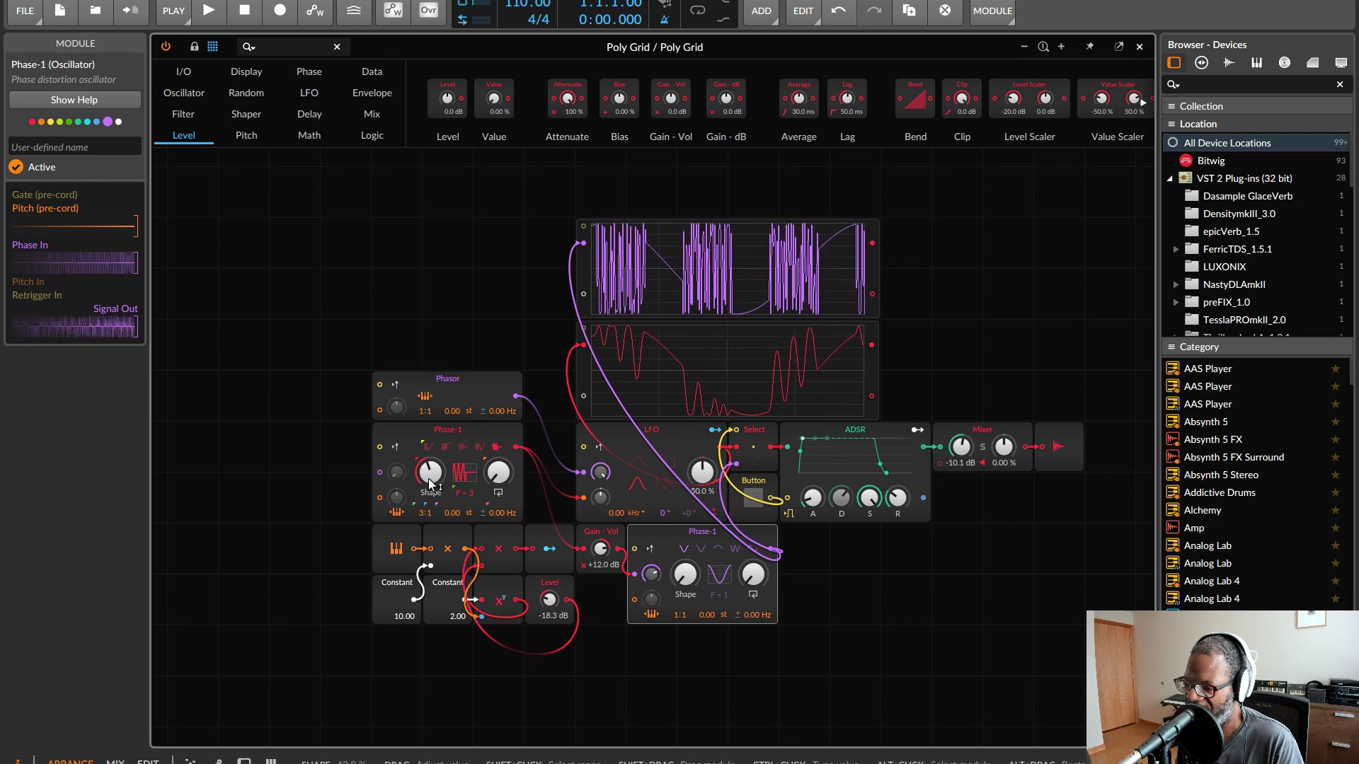
pyautogui.moveTo(430, 470)
pyautogui.mouseDown()
pyautogui.moveTo(476, 461)
pyautogui.moveTo(430, 484)
pyautogui.moveTo(446, 444)
pyautogui.moveTo(429, 482)
pyautogui.mouseUp()
pyautogui.click(753, 499)
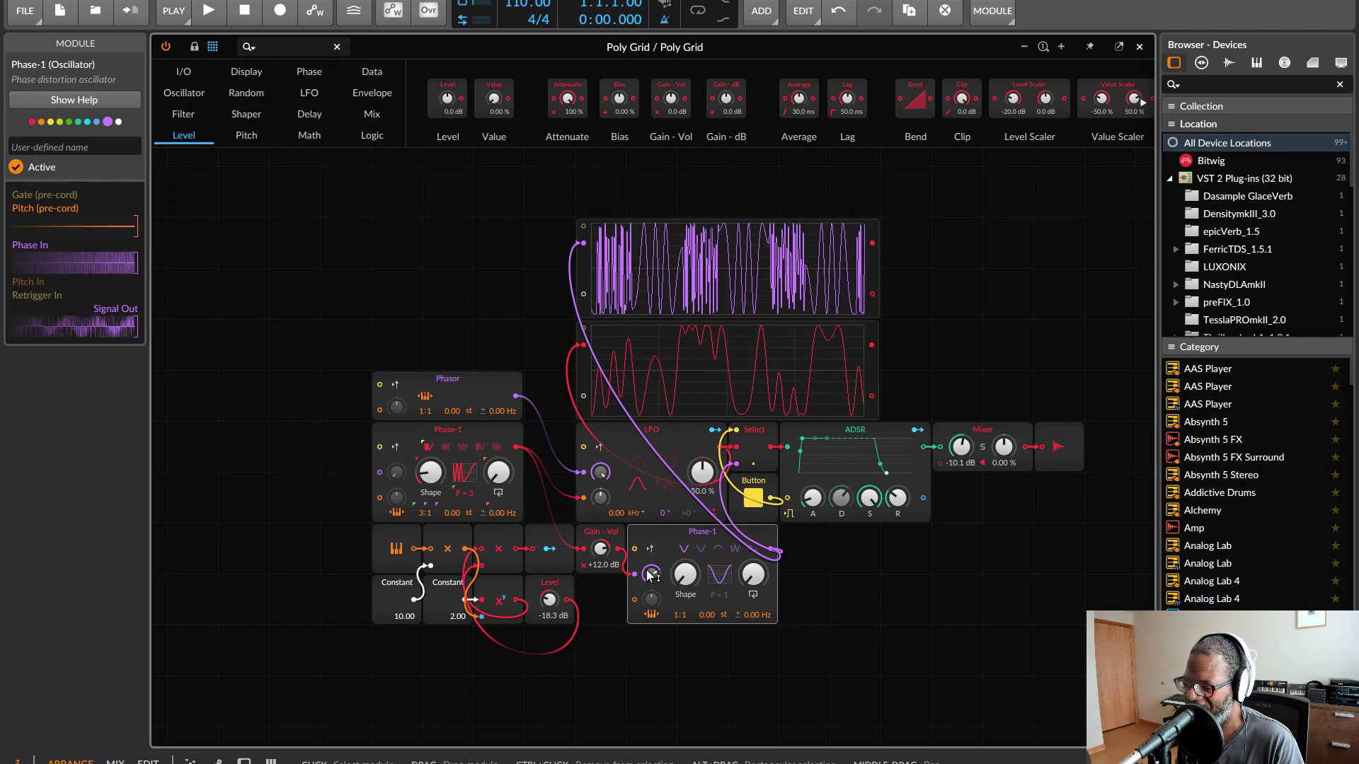
pyautogui.moveTo(651, 573); pyautogui.dragTo(651, 569)
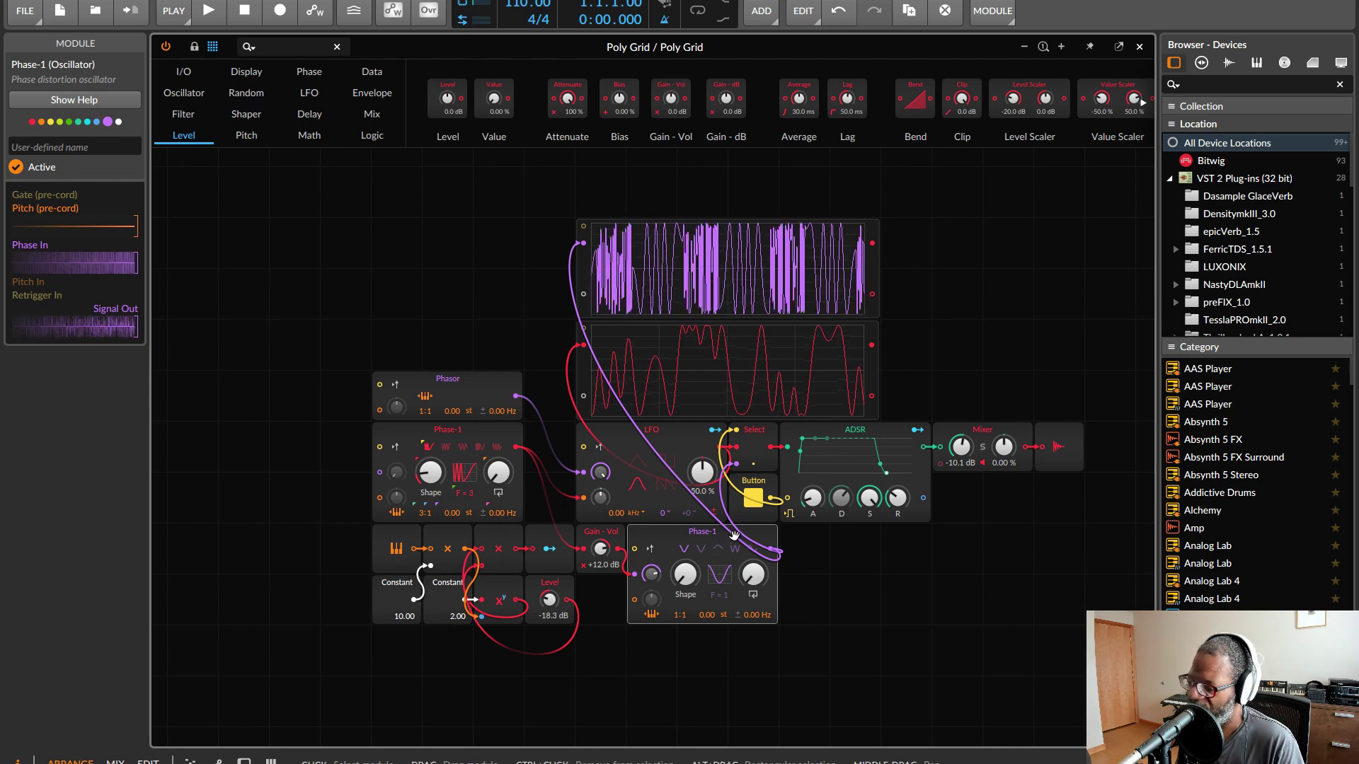
# Drop the purple Phase-1's phase modulation to 6.40% and switch the upper Phase-1 to its second algorithm.
pyautogui.moveTo(650, 579); pyautogui.dragTo(649, 600)
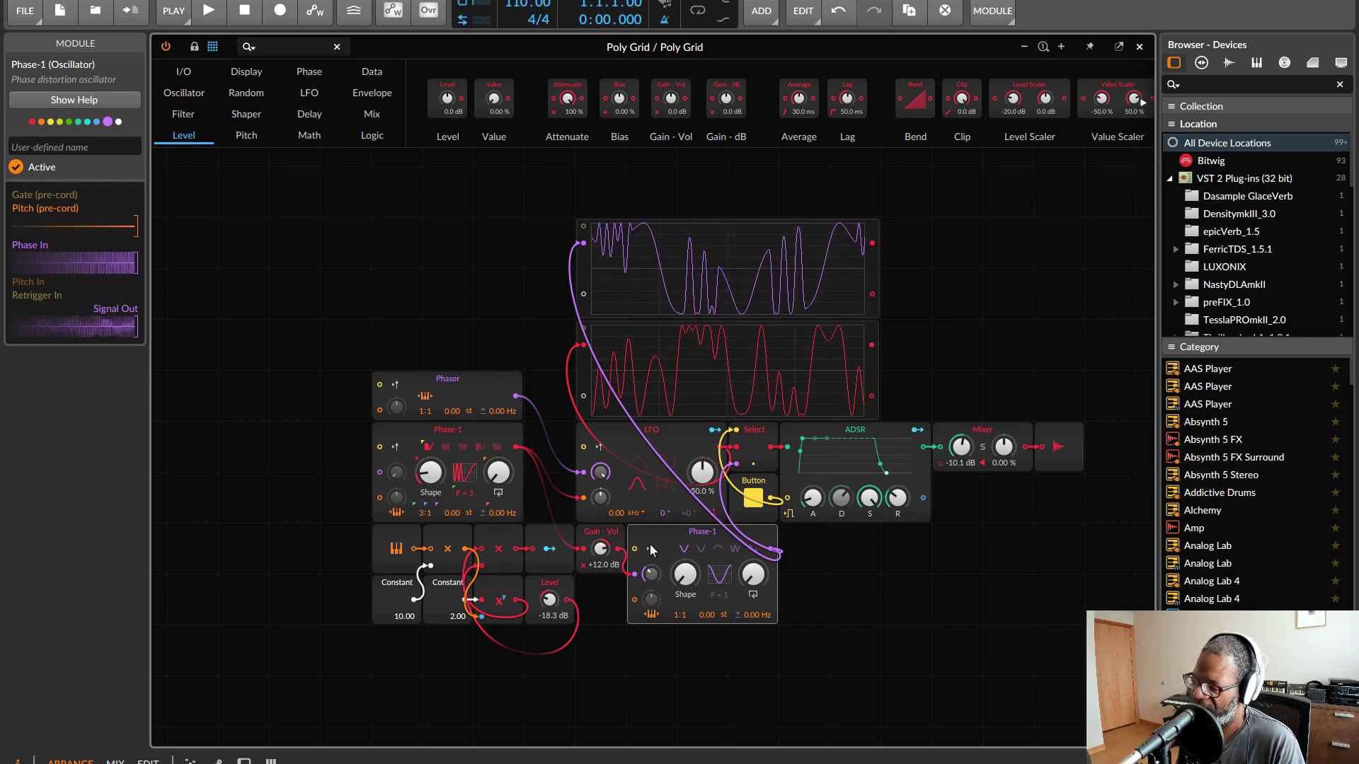
pyautogui.moveTo(651, 579); pyautogui.dragTo(658, 570)
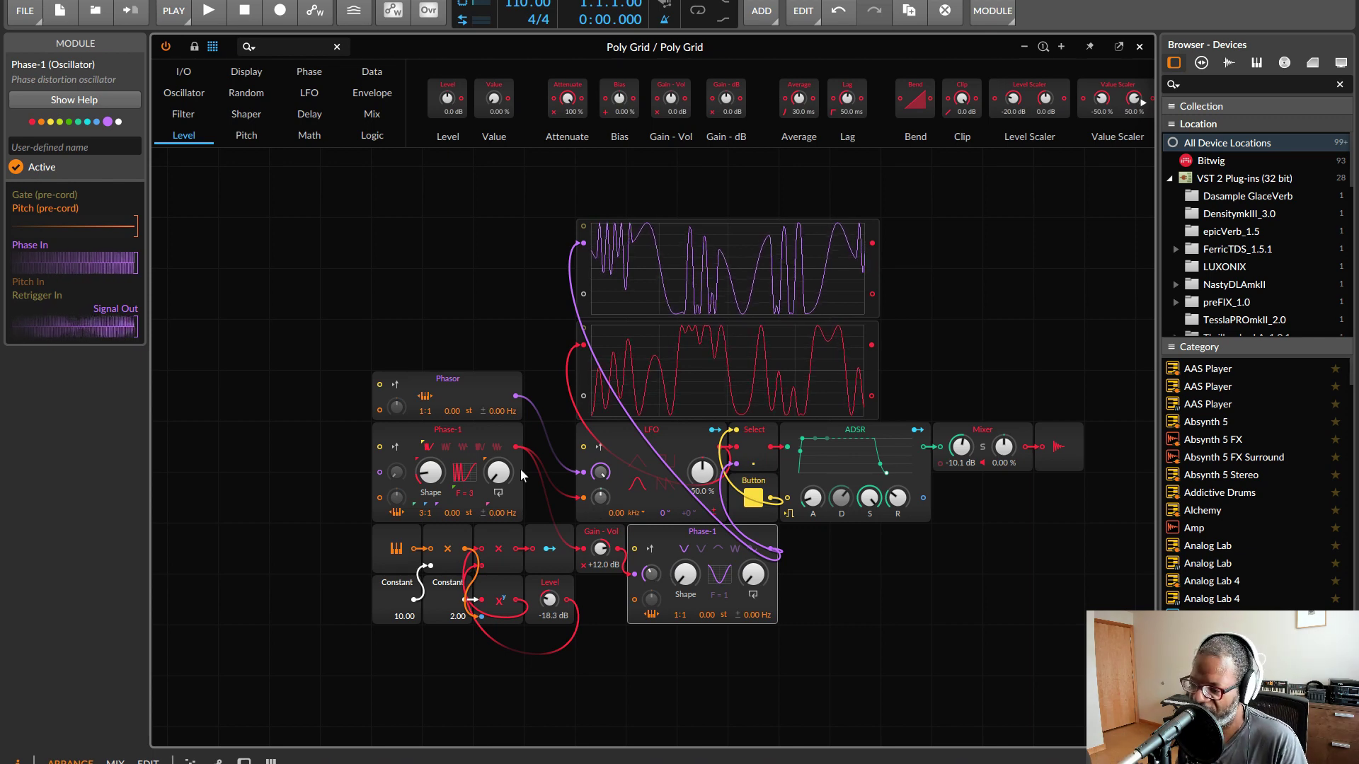
pyautogui.click(446, 448)
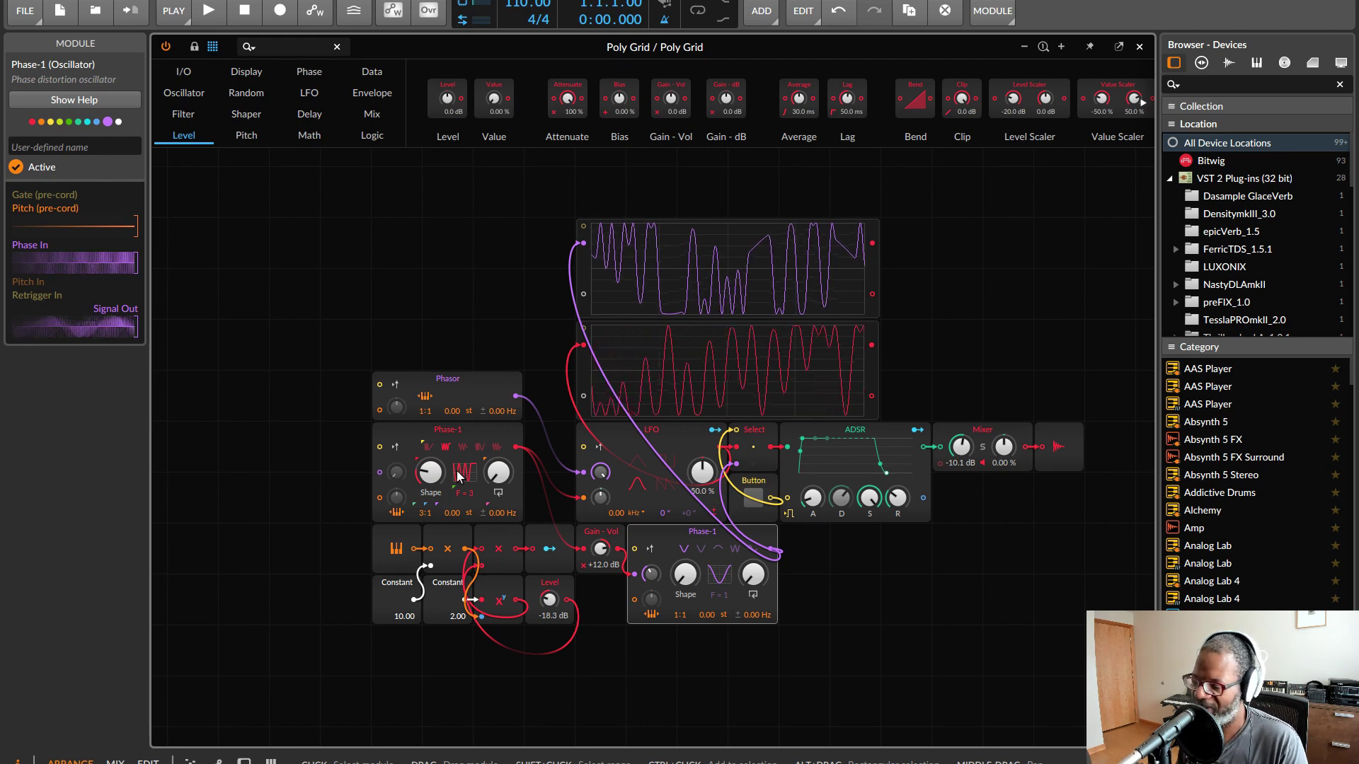
# Retune the upper Phase-1's Shape between 23.2% and 59.6%, comparing both scopes with the Button on.
pyautogui.moveTo(459, 476)
pyautogui.mouseDown()
pyautogui.moveTo(458, 447)
pyautogui.moveTo(458, 482)
pyautogui.moveTo(435, 477)
pyautogui.mouseUp()
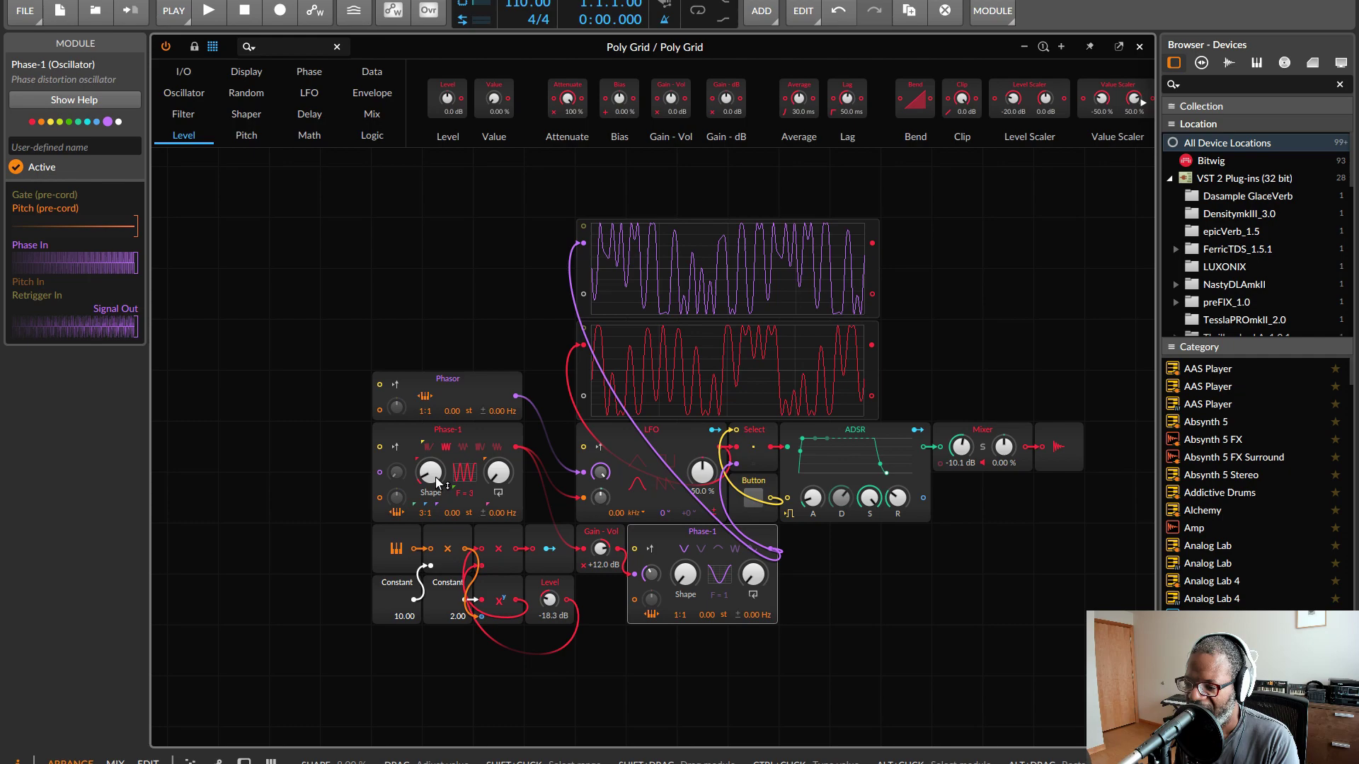
pyautogui.click(754, 498)
pyautogui.moveTo(430, 472); pyautogui.dragTo(430, 442)
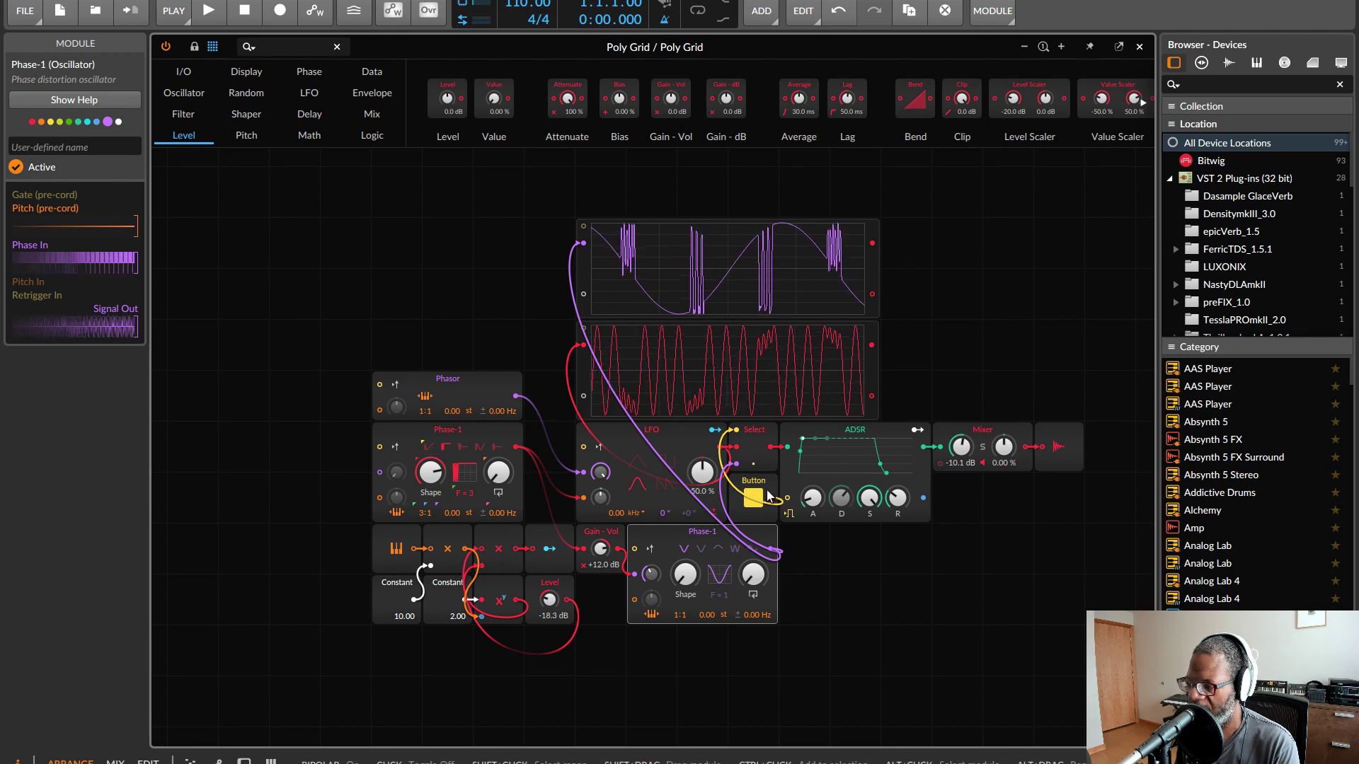
pyautogui.moveTo(475, 483); pyautogui.dragTo(476, 530)
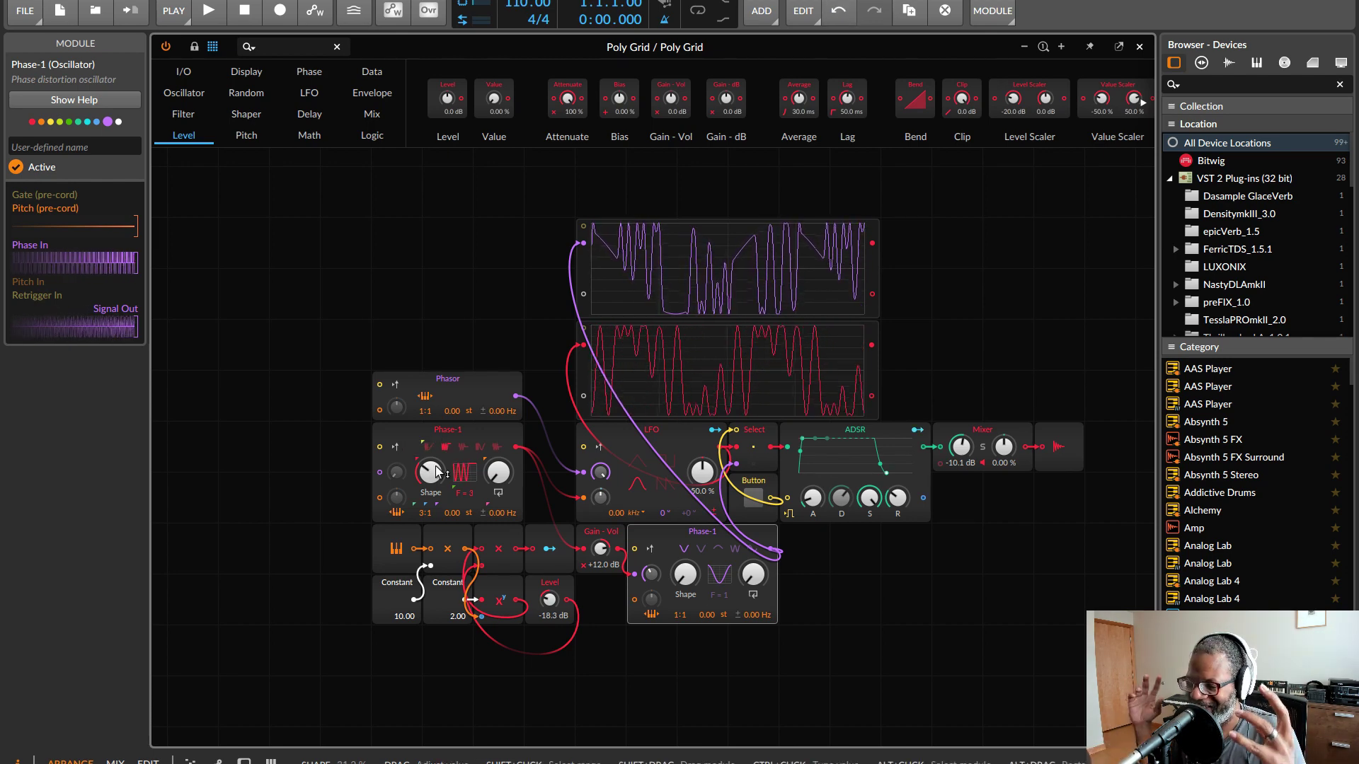